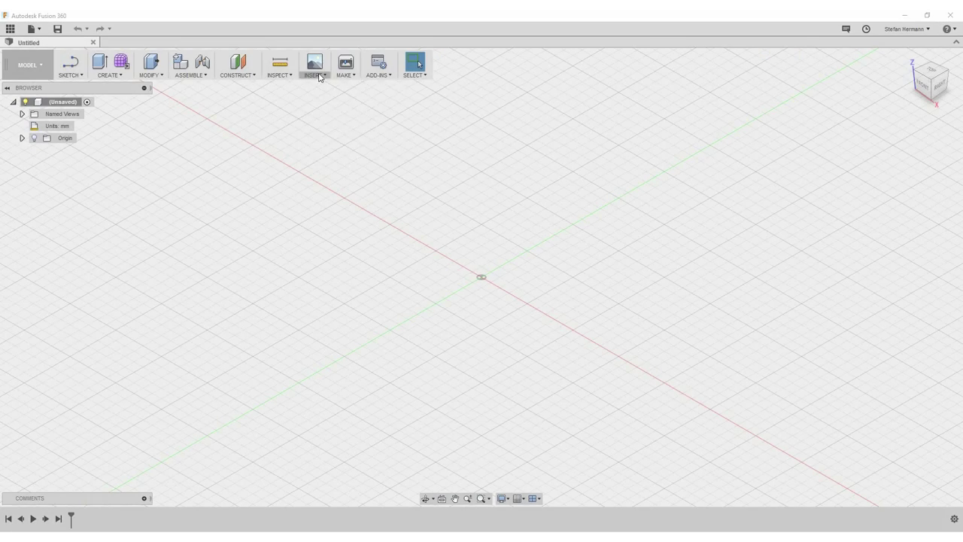
Attach the crankset JPG as a canvas on the XY plane, scaled up
click(313, 71)
click(325, 99)
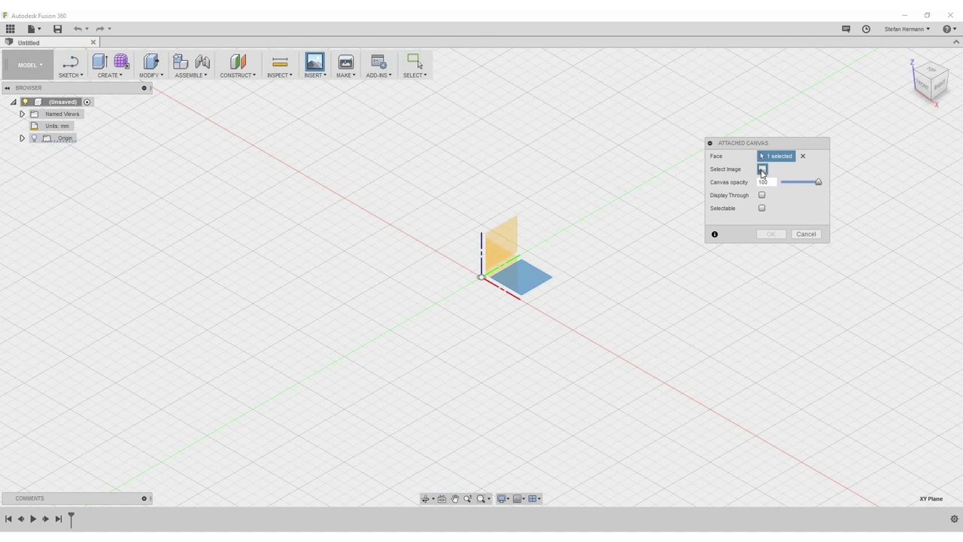
click(762, 170)
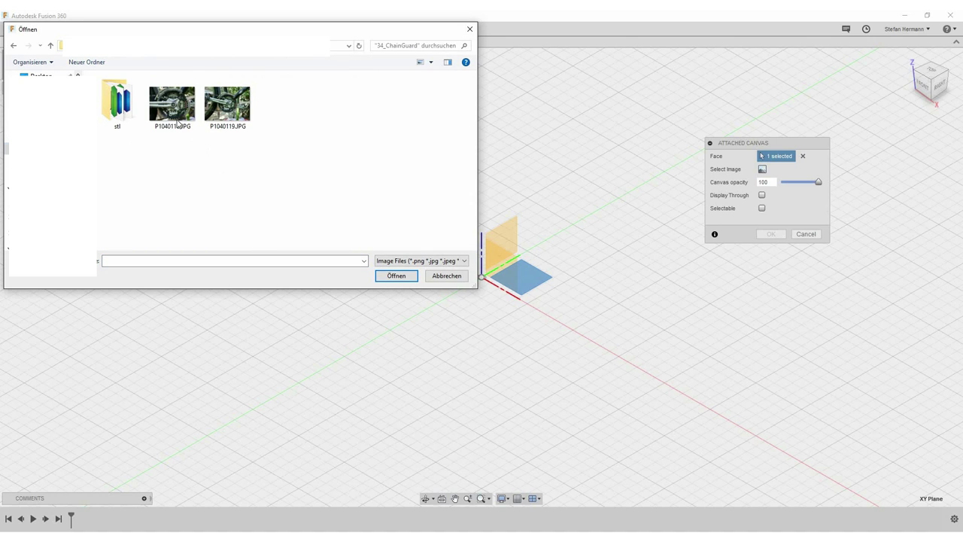
double_click(177, 115)
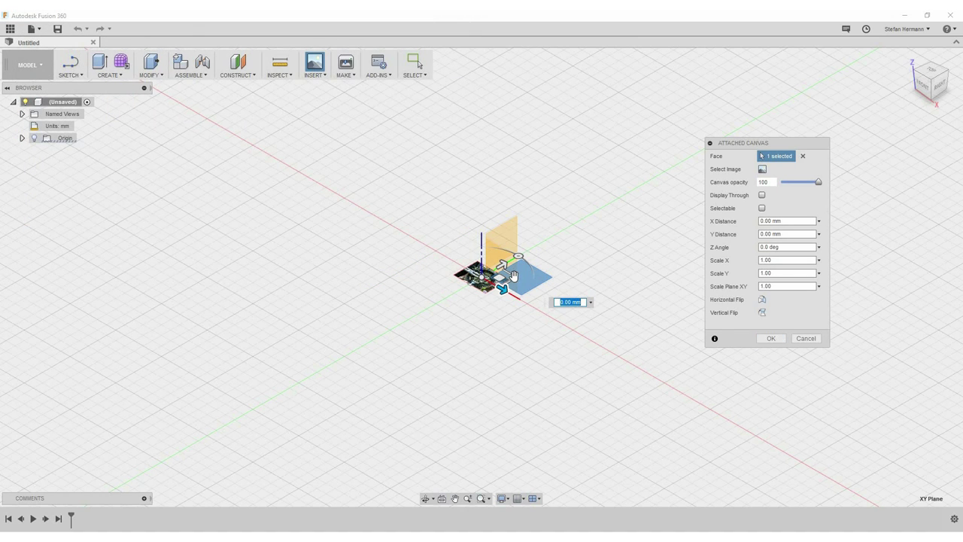
drag(653, 292, 728, 335)
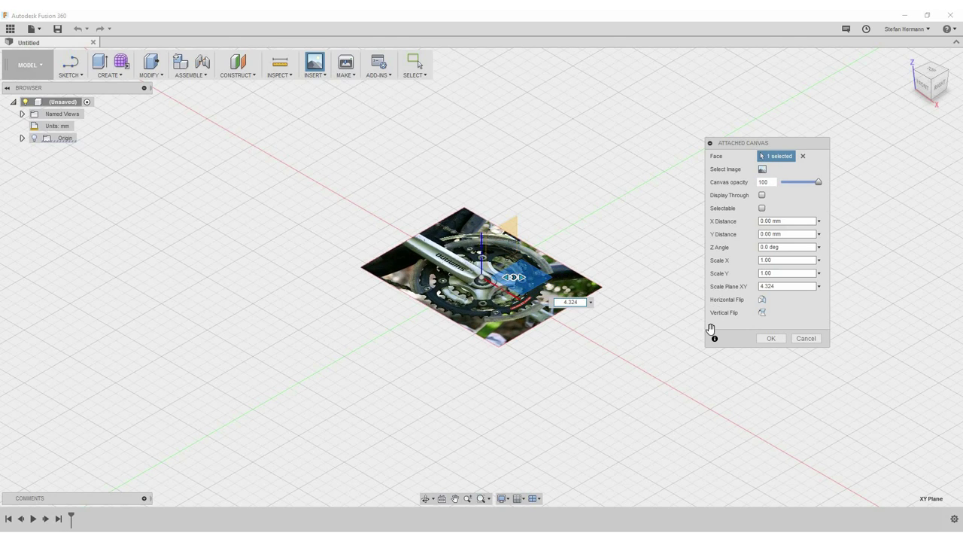
click(774, 339)
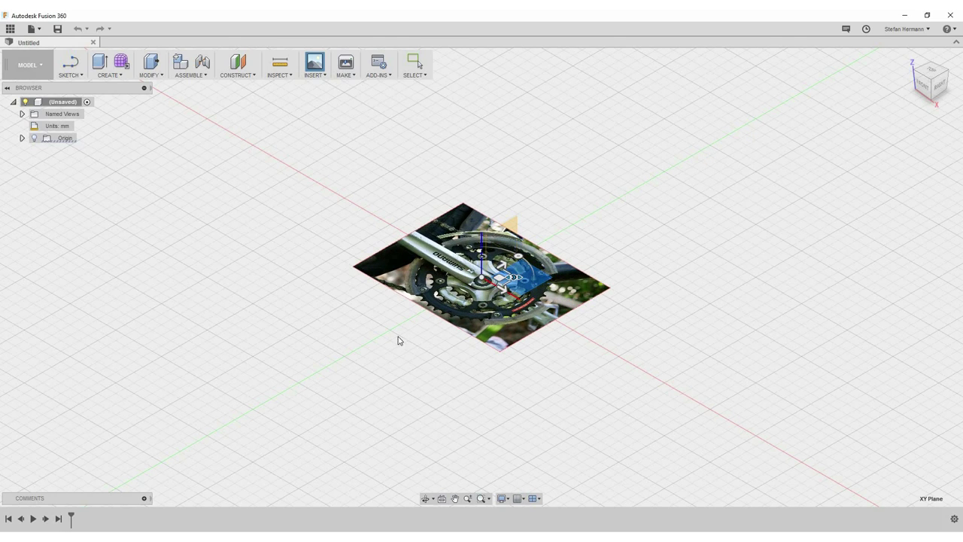
mouse_move(419, 344)
shift+middle_down()
mouse_move(424, 398)
mouse_move(450, 381)
shift+middle_up()
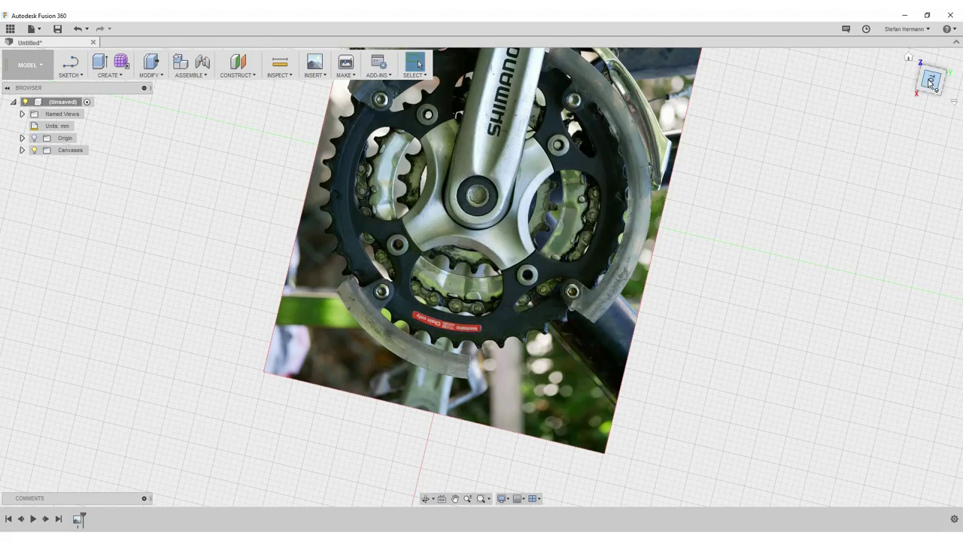
Switch to a landscape top view centred on the crankset photo
click(930, 80)
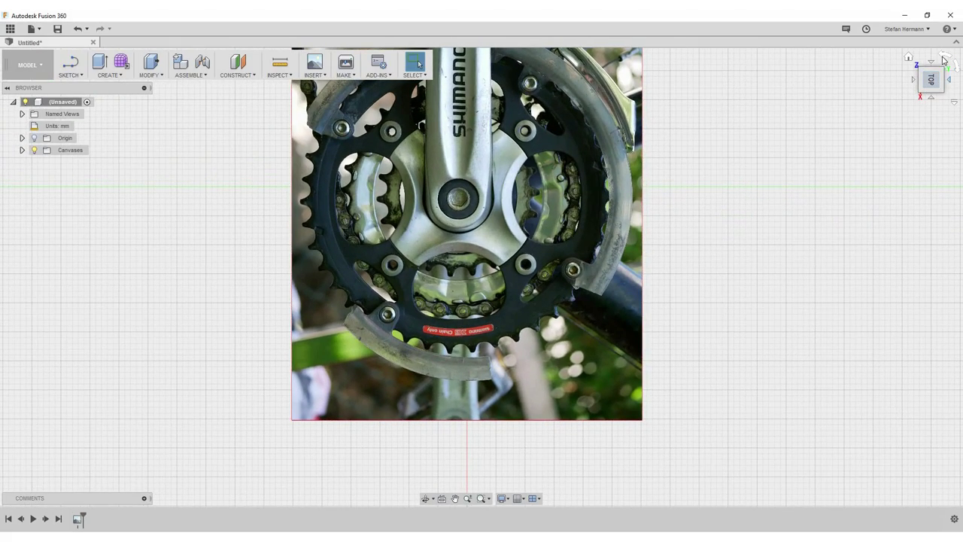
click(939, 64)
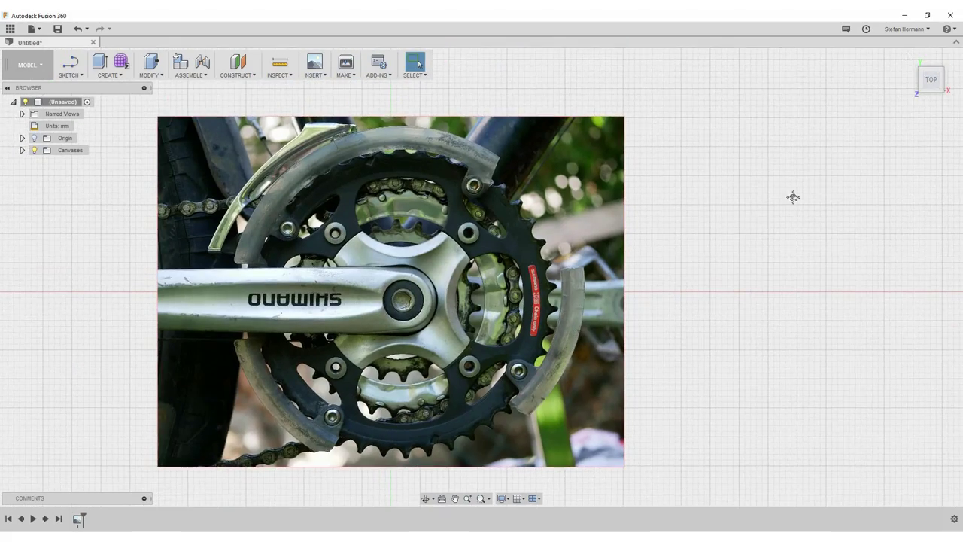
middle_drag(803, 192, 902, 145)
scroll(401, 184, down, 2)
scroll(401, 184, up, 4)
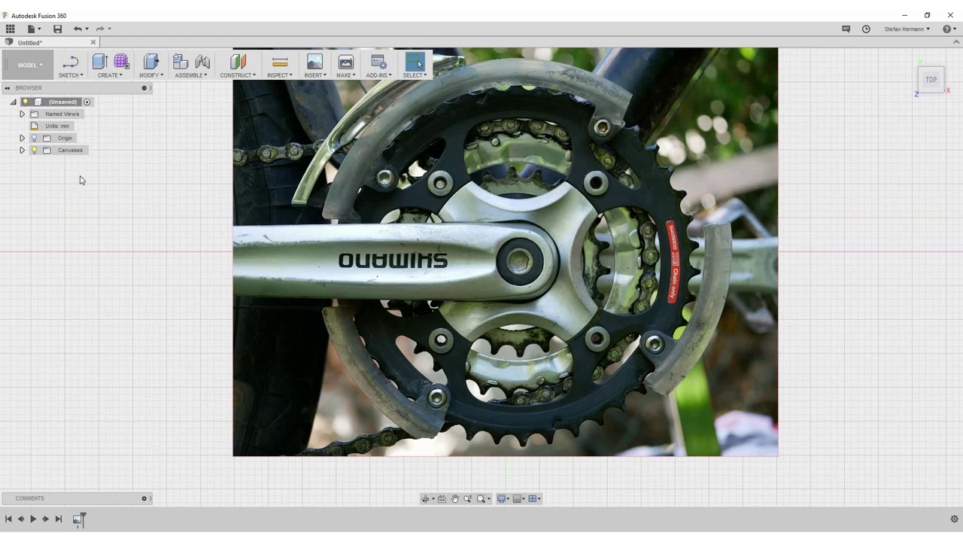
Calibrate the canvas so two opposite chainring bolts are 146 mm apart
click(22, 149)
right_click(80, 161)
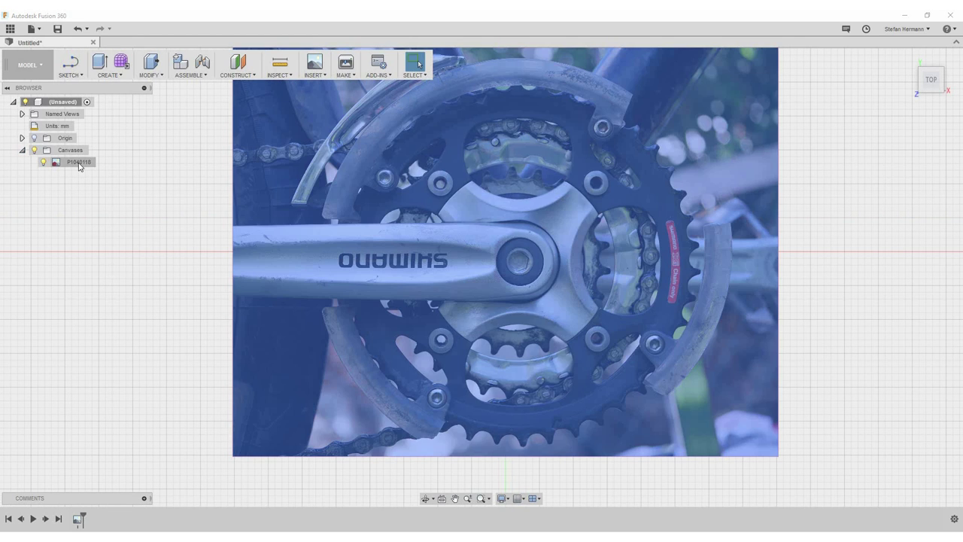
click(102, 187)
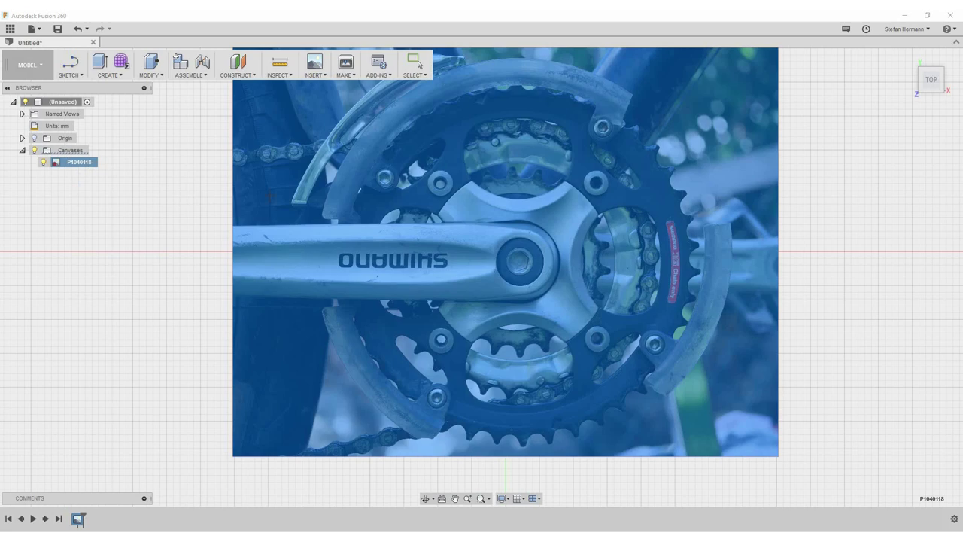
scroll(338, 177, up, 3)
scroll(361, 188, up, 3)
scroll(384, 199, up, 3)
scroll(402, 211, up, 2)
key(Escape)
scroll(466, 253, down, 3)
scroll(504, 263, down, 3)
scroll(543, 272, down, 3)
scroll(543, 272, up, 2)
scroll(553, 282, up, 2)
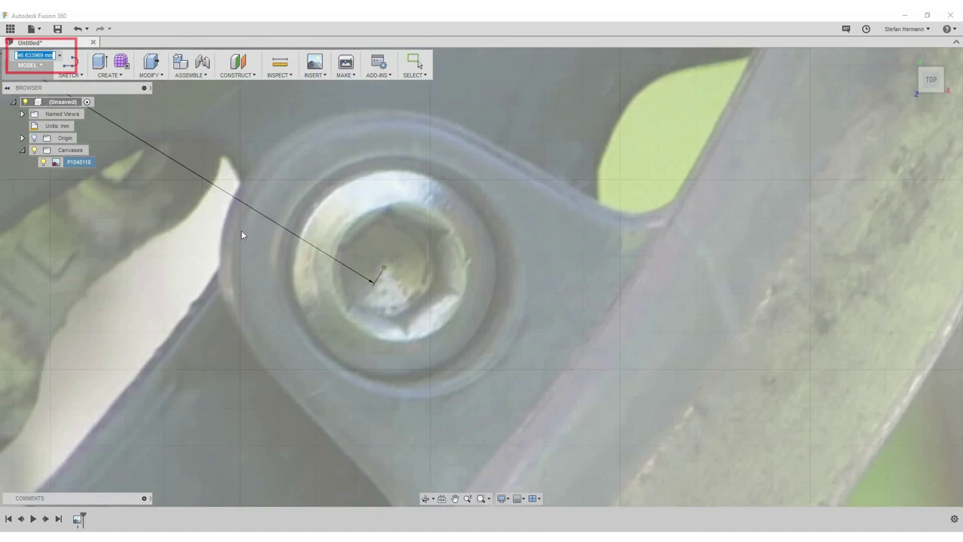
scroll(226, 225, down, 2)
scroll(293, 290, down, 2)
scroll(268, 259, down, 2)
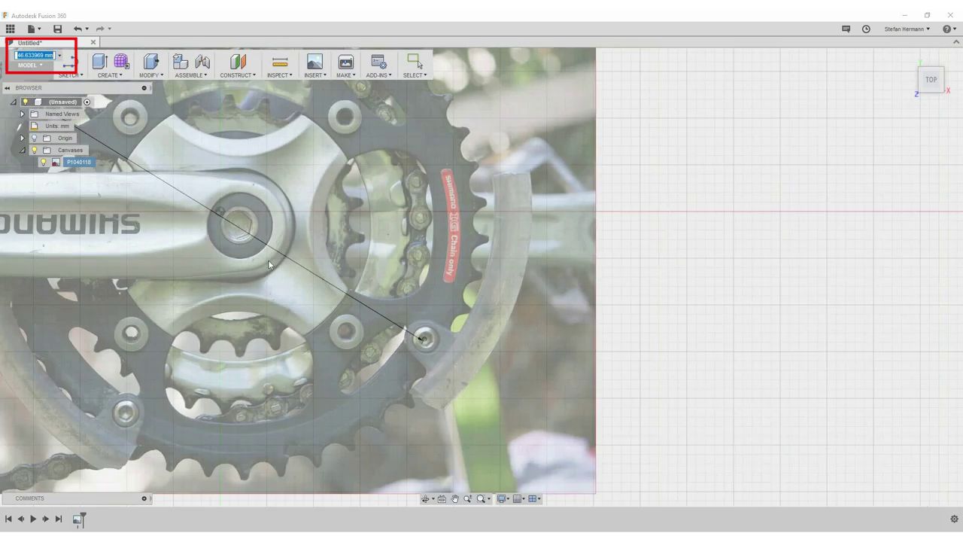
scroll(327, 281, down, 1)
scroll(327, 281, down, 1)
scroll(313, 277, up, 1)
text(146,6)
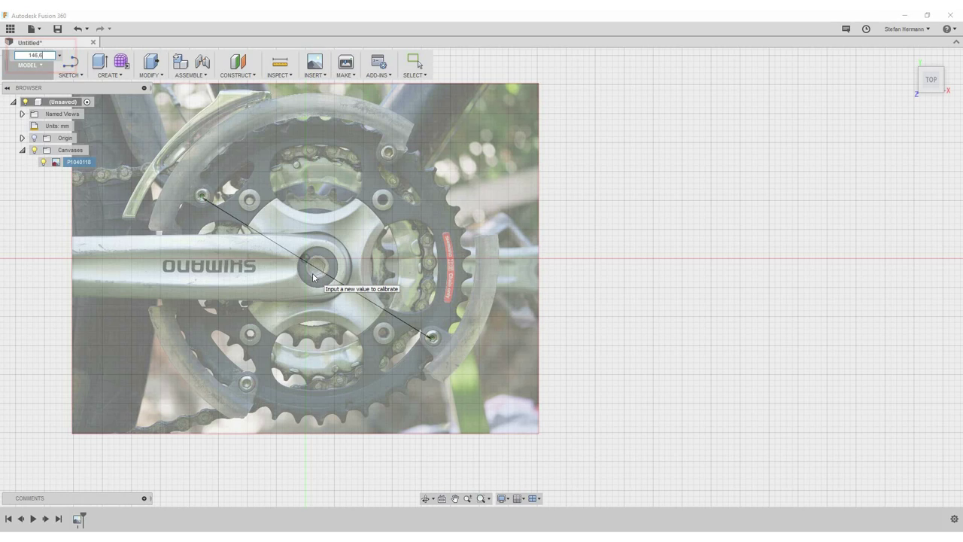
key(Return)
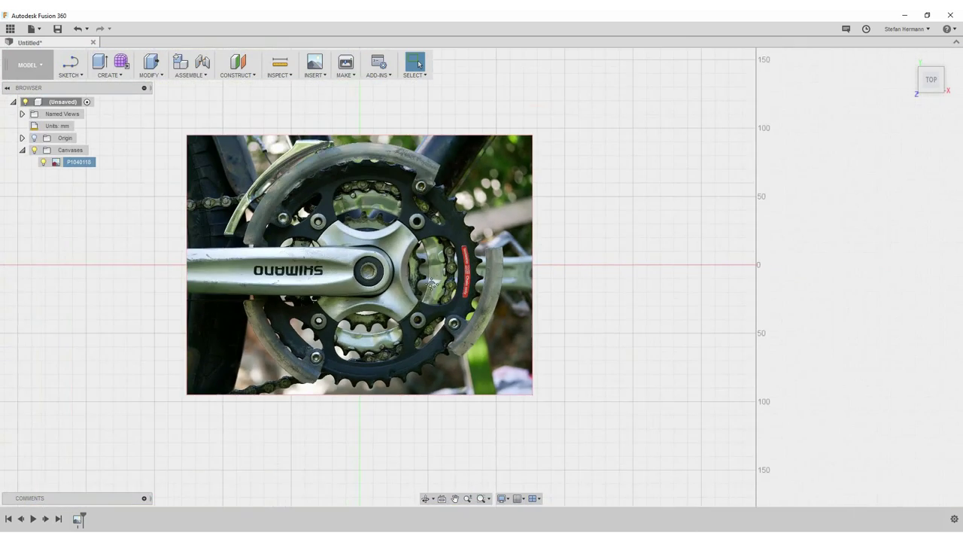
middle_drag(413, 276, 442, 282)
scroll(296, 230, down, 2)
scroll(296, 230, up, 3)
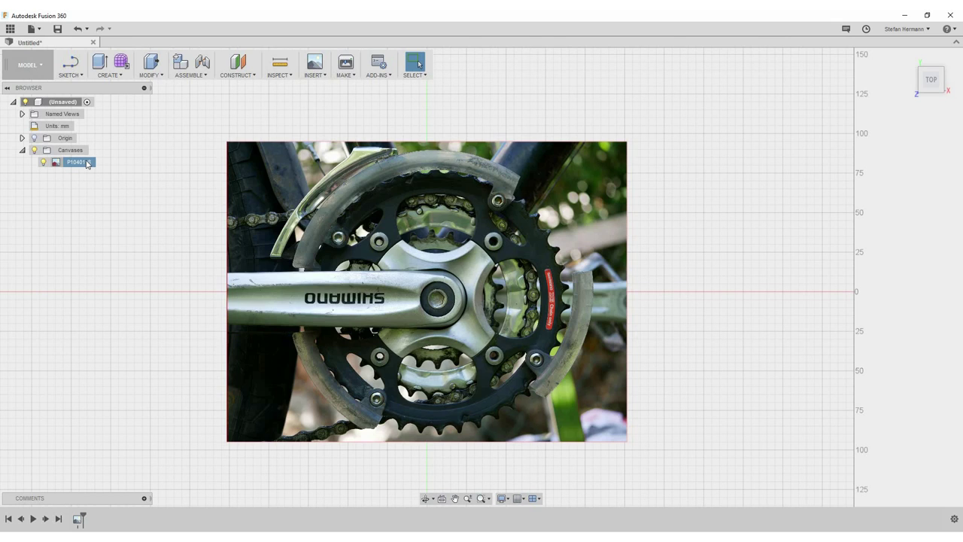
Edit the crankset canvas to fade it to 28 opacity
right_click(88, 164)
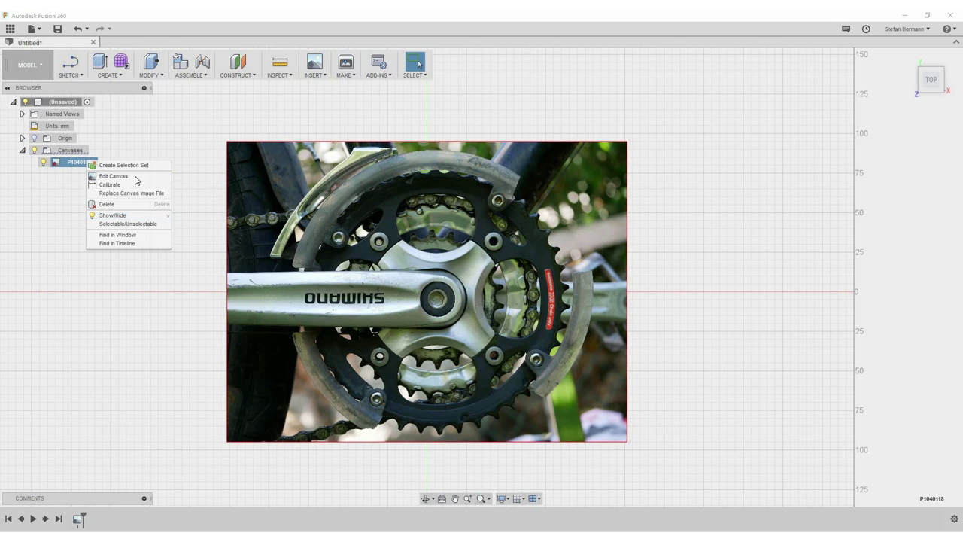
click(133, 176)
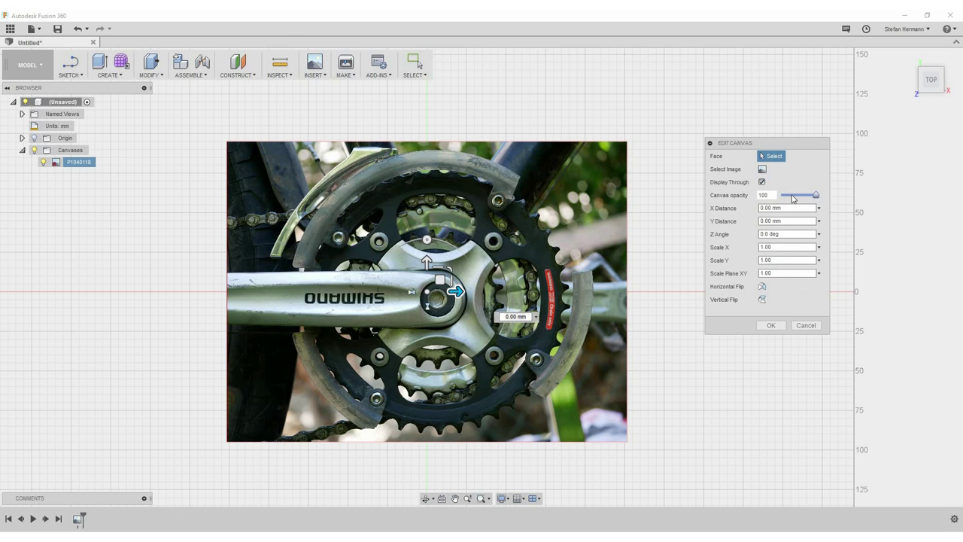
click(791, 196)
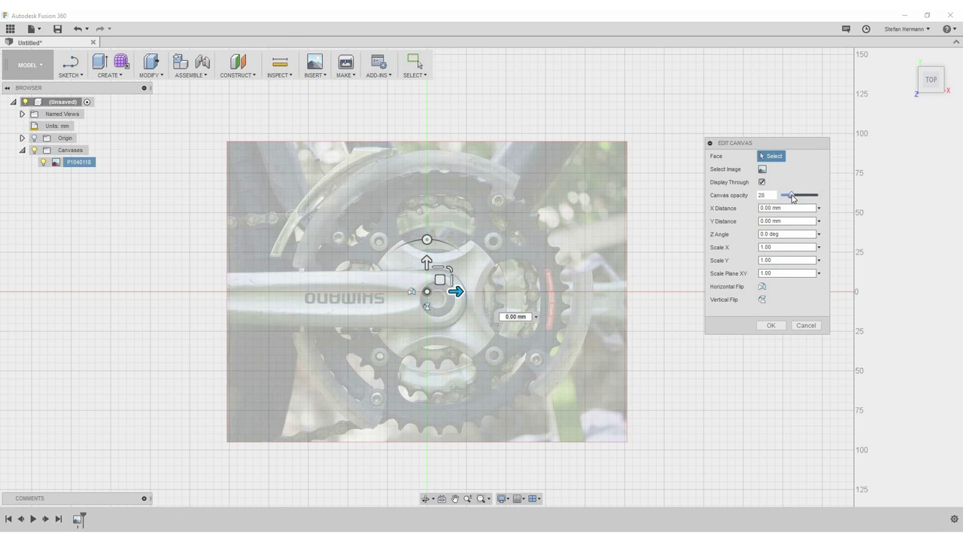
click(771, 326)
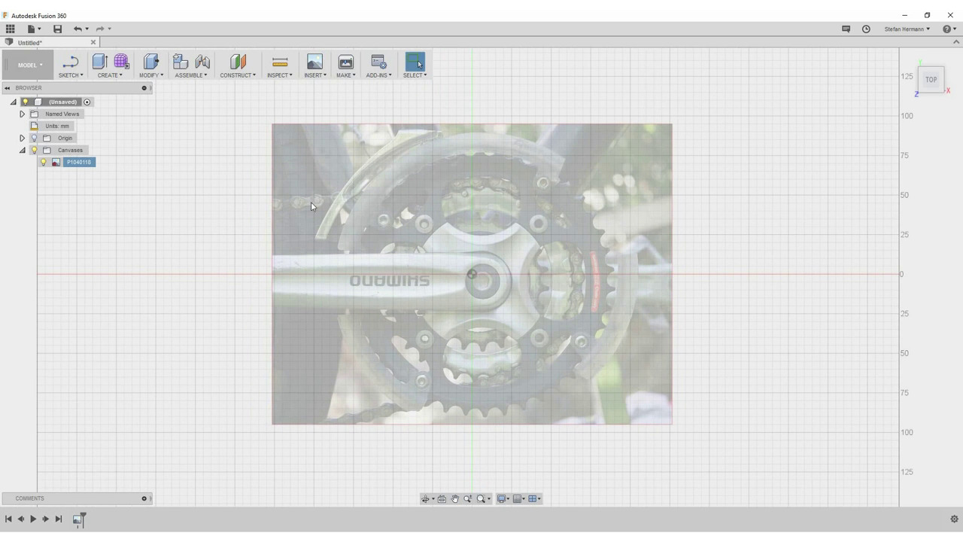
Move the canvas so the crank's centre bolt sits on the origin
right_click(88, 164)
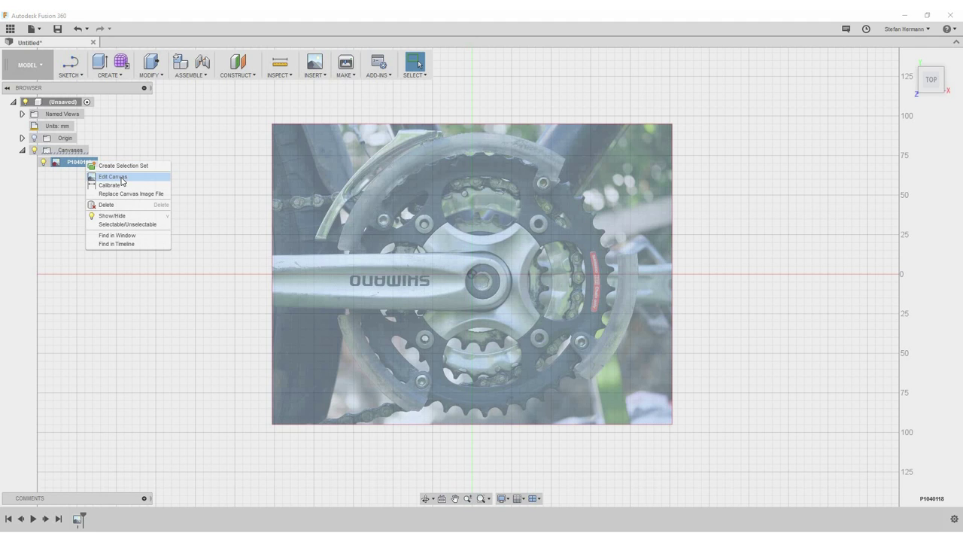
key(Return)
scroll(414, 256, down, 2)
scroll(413, 255, up, 3)
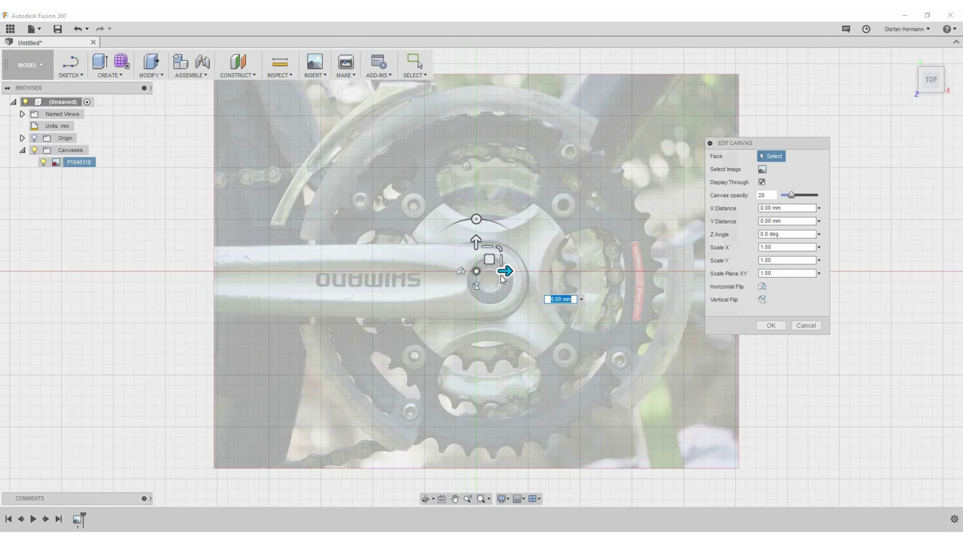
scroll(415, 249, up, 4)
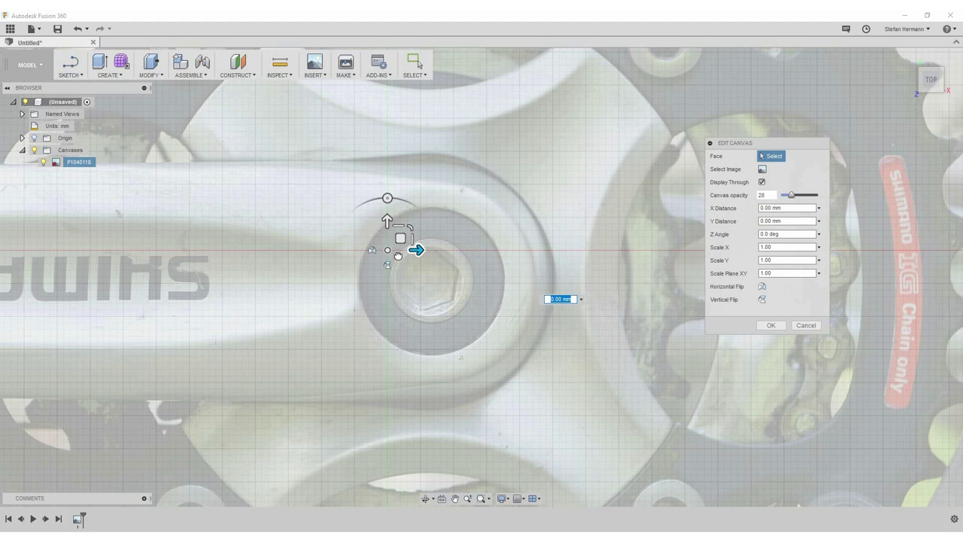
drag(388, 250, 348, 218)
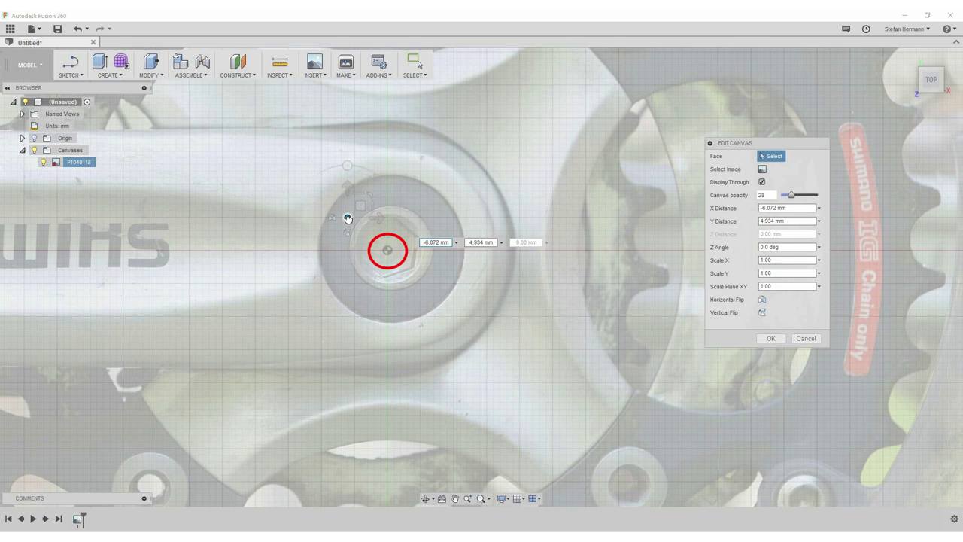
drag(348, 218, 347, 220)
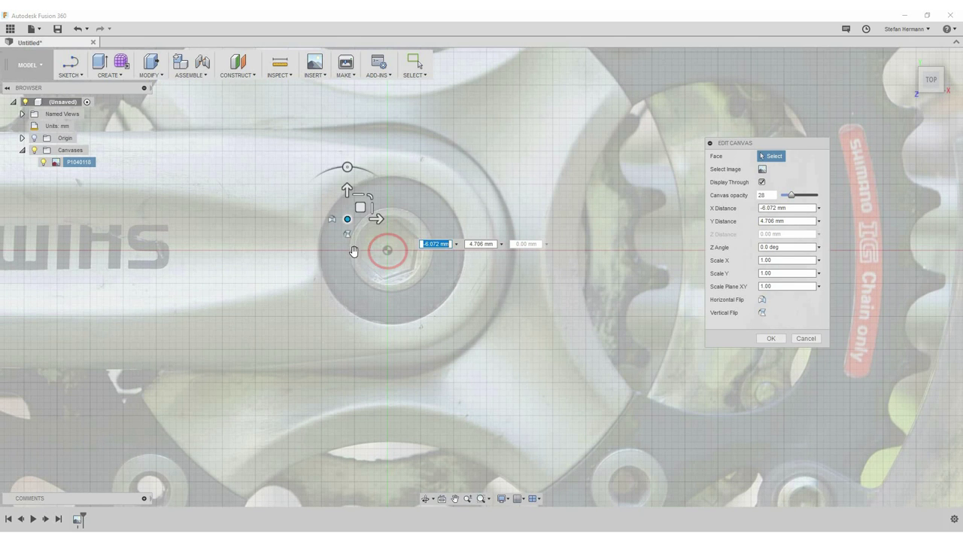
scroll(355, 250, down, 5)
scroll(372, 262, down, 3)
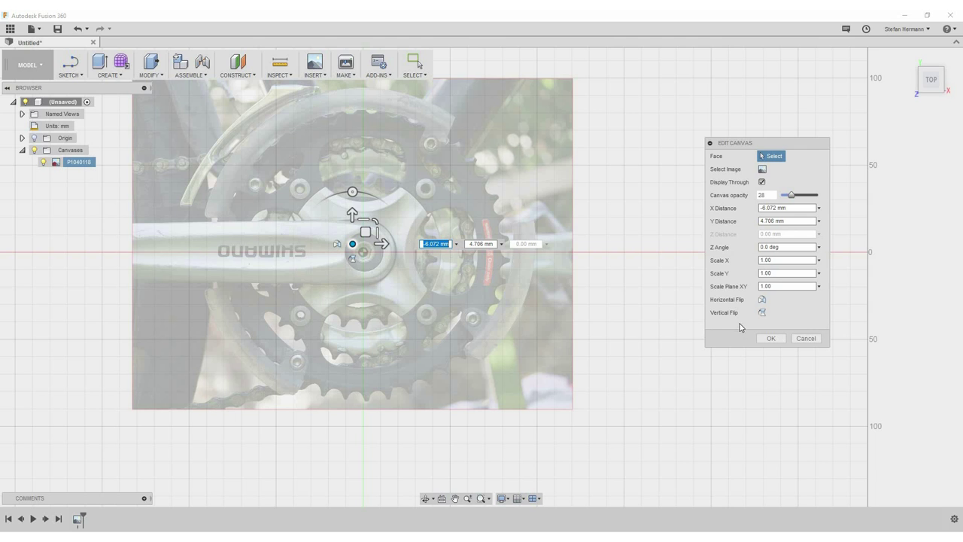
click(768, 339)
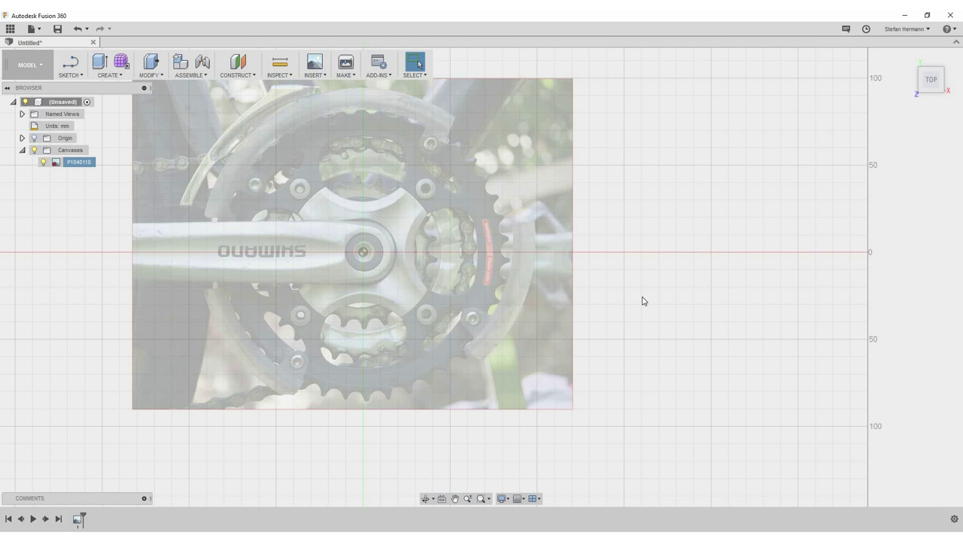
Start a new sketch on the XY ground plane over the centred photo
middle_click(740, 322)
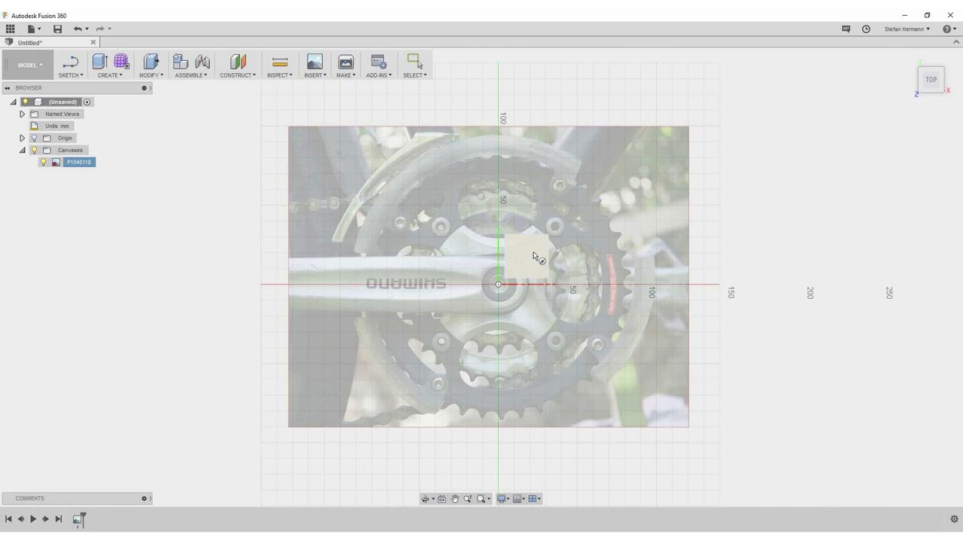
click(544, 272)
shift+middle_drag(675, 357, 427, 344)
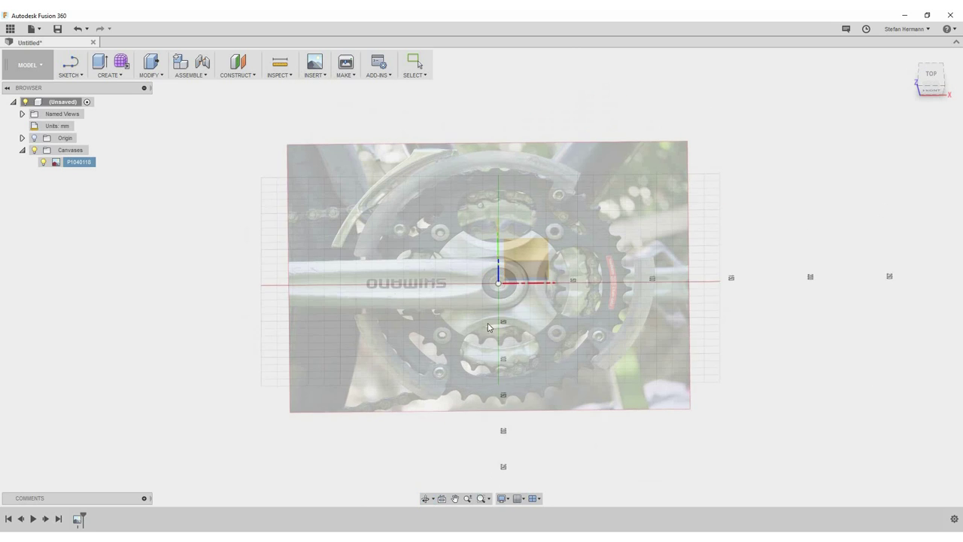
click(71, 76)
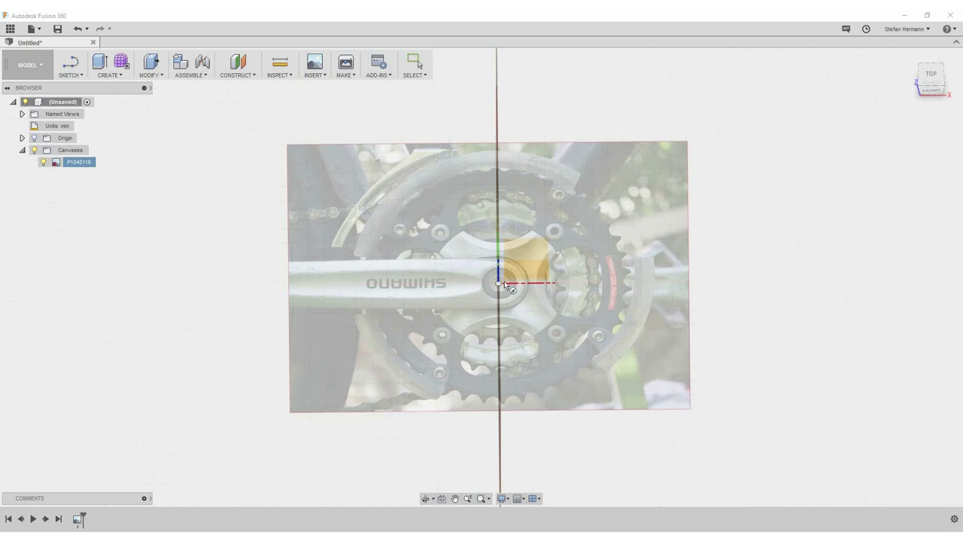
drag(543, 276, 541, 271)
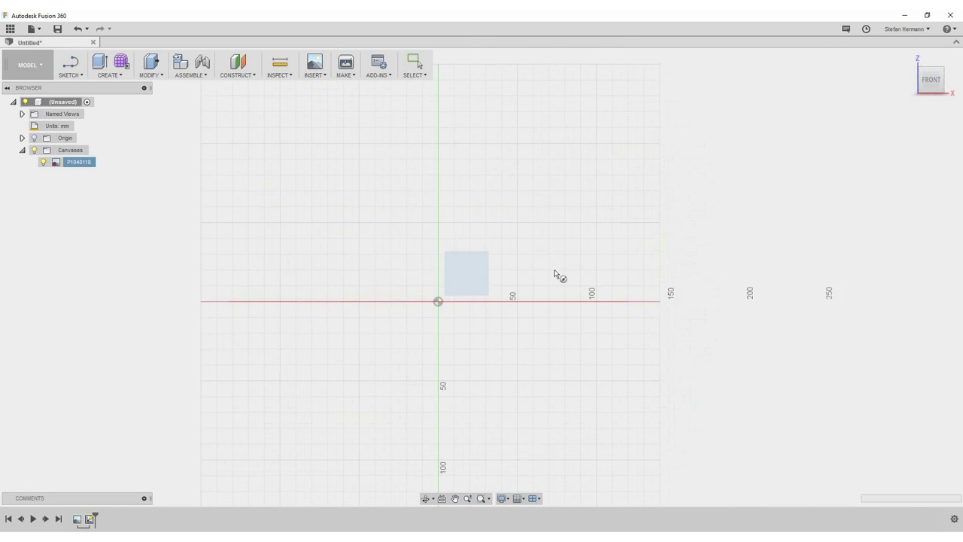
click(638, 274)
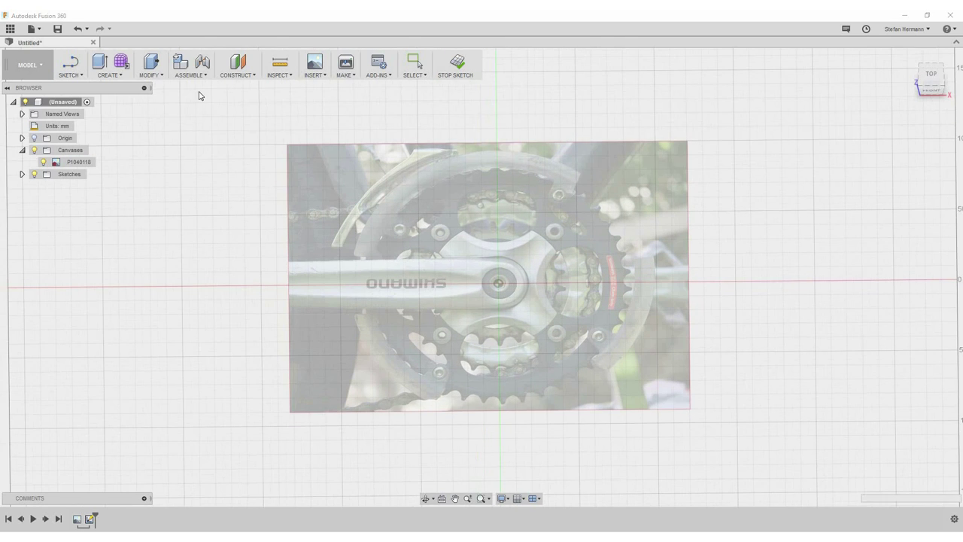
click(70, 74)
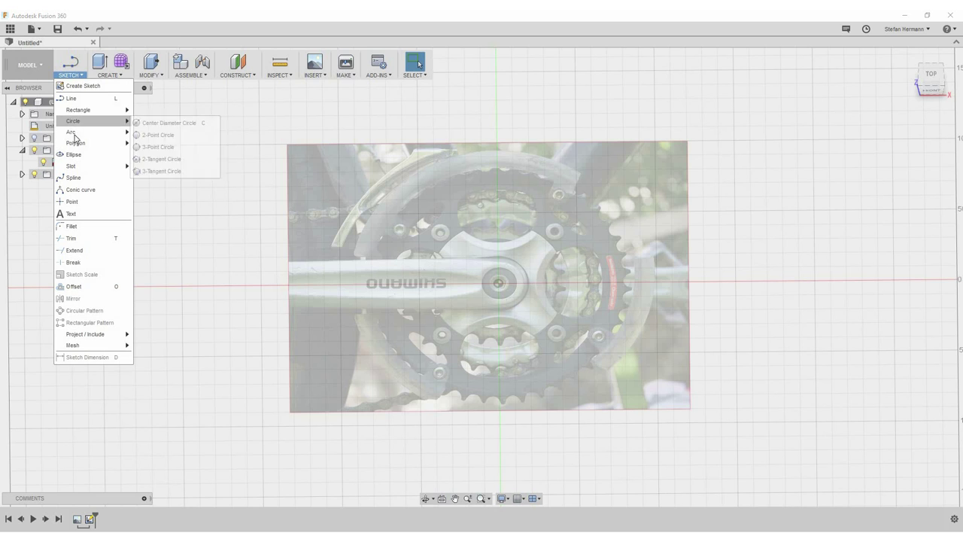
mouse_move(83, 121)
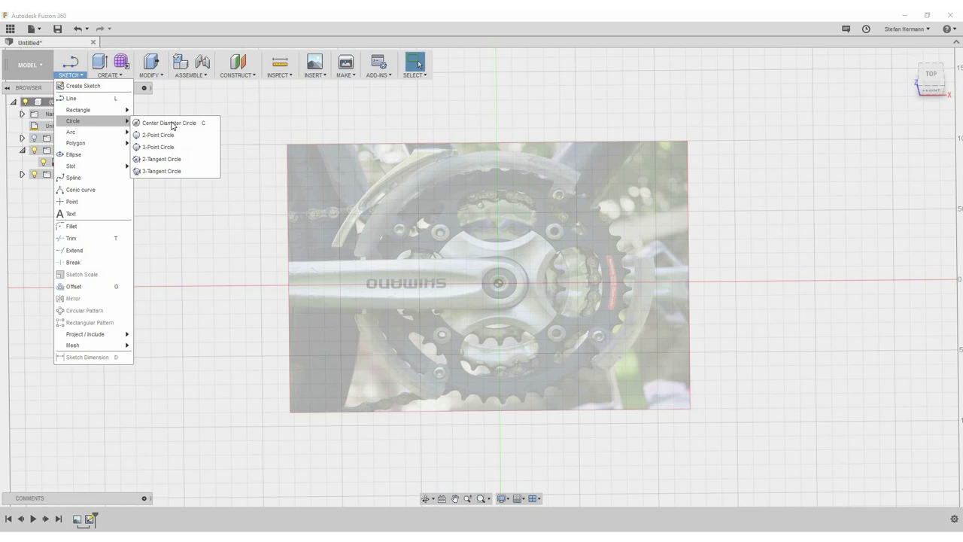
Draw two concentric centre-diameter circles on the crank axle
click(173, 123)
click(541, 246)
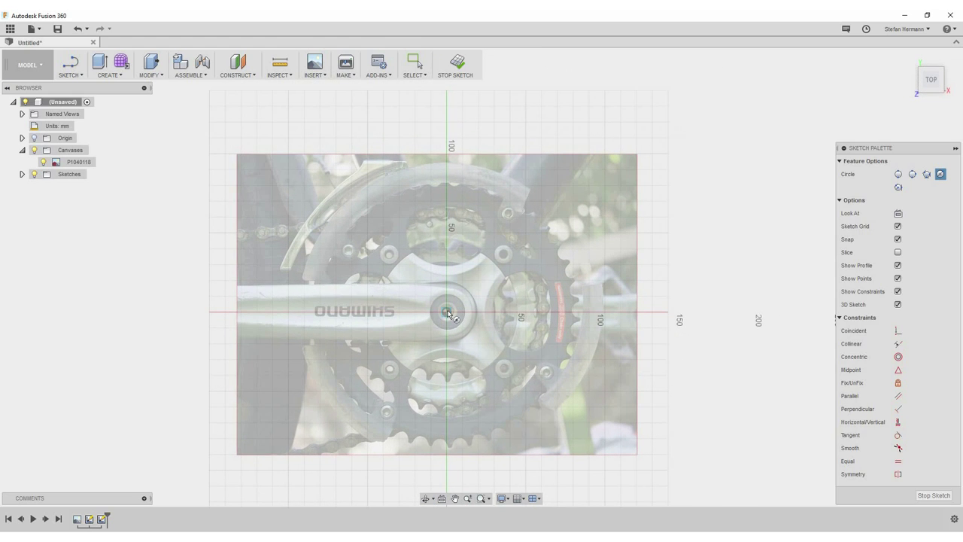
click(450, 309)
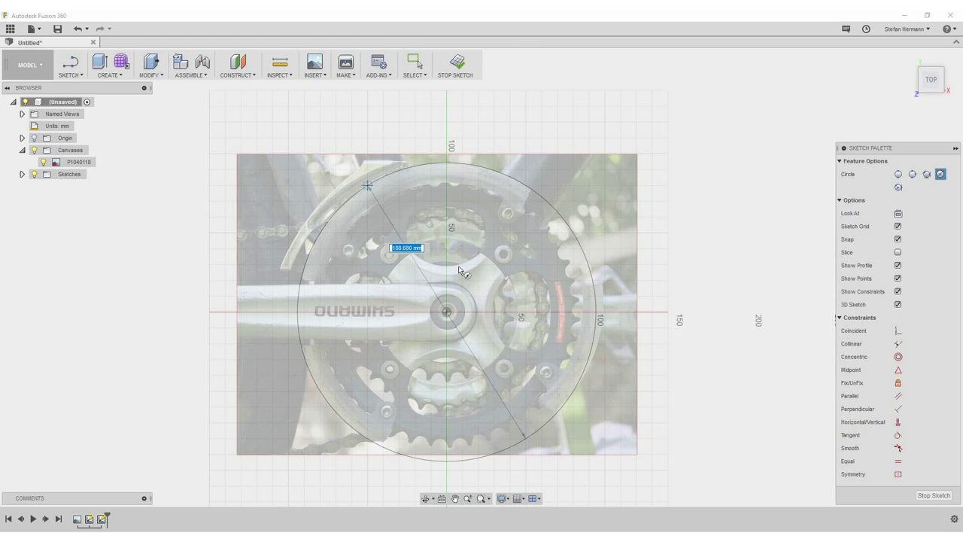
click(366, 186)
click(446, 311)
click(374, 206)
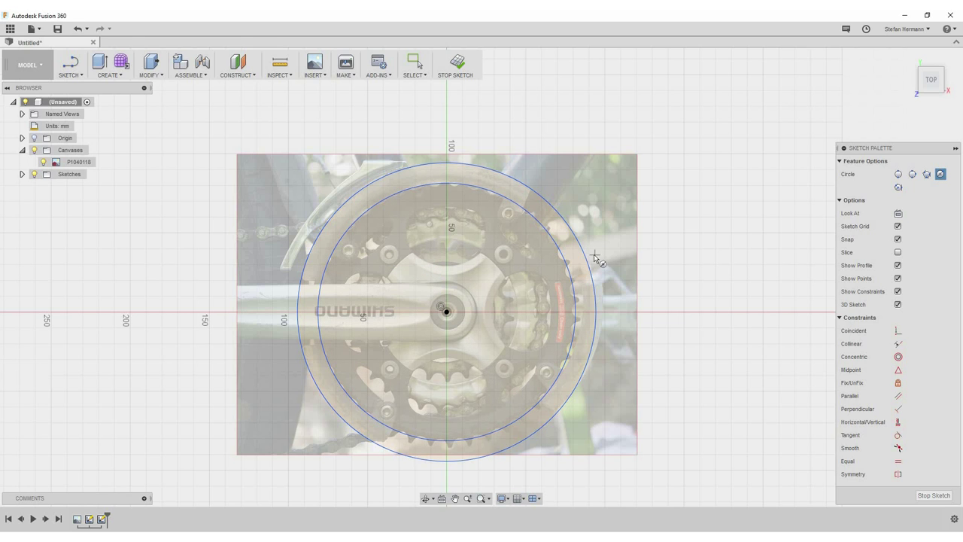
Dimension the circles Ø189 mm and Ø162 mm and finish the sketch
click(570, 222)
click(576, 215)
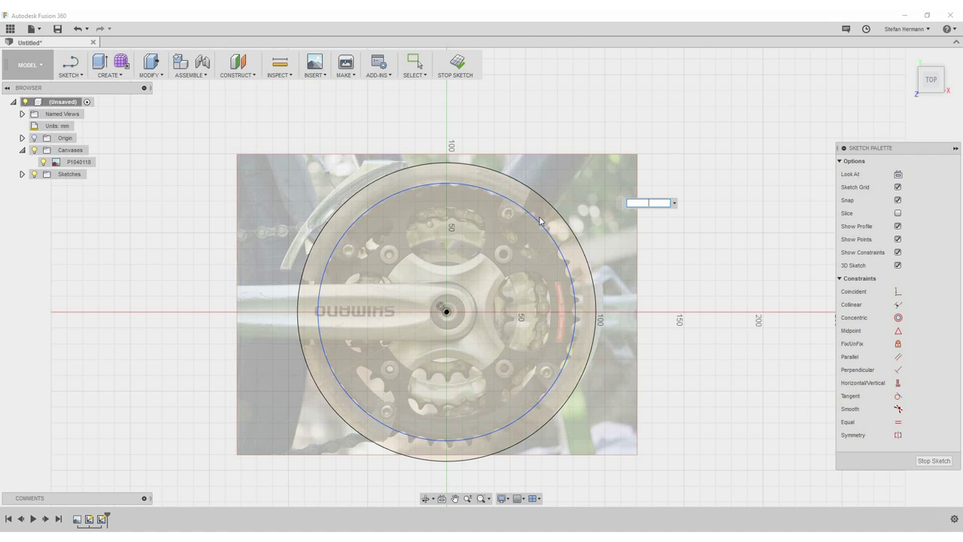
text(189)
key(Return)
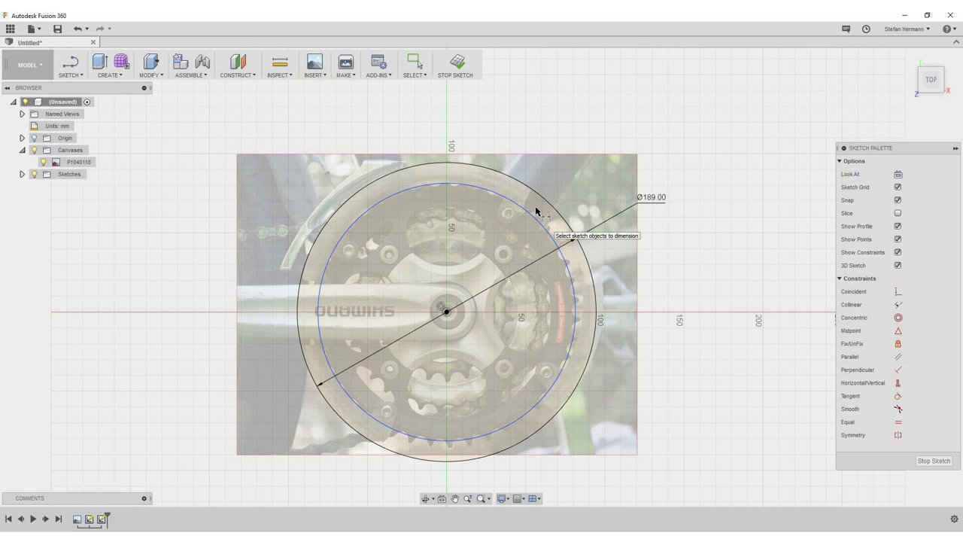
key(Escape)
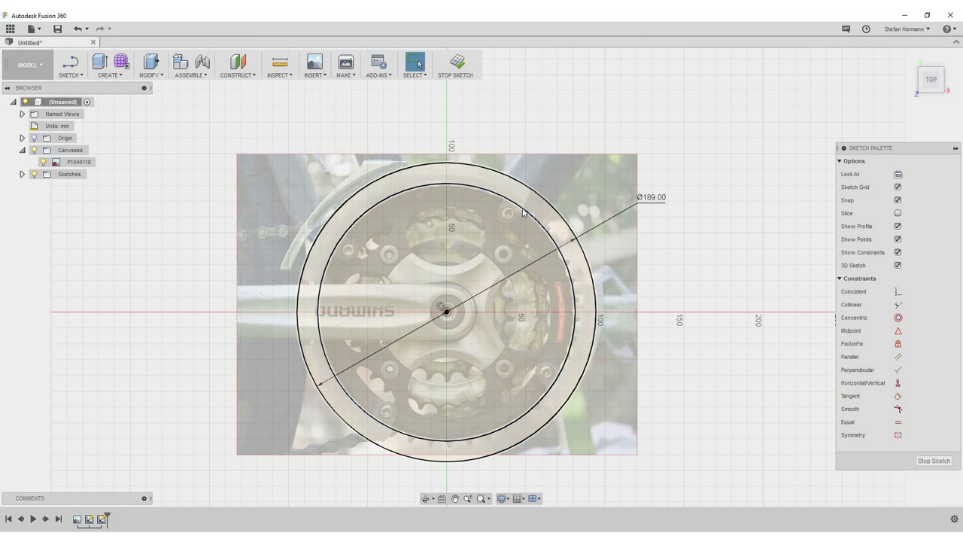
click(519, 209)
click(559, 140)
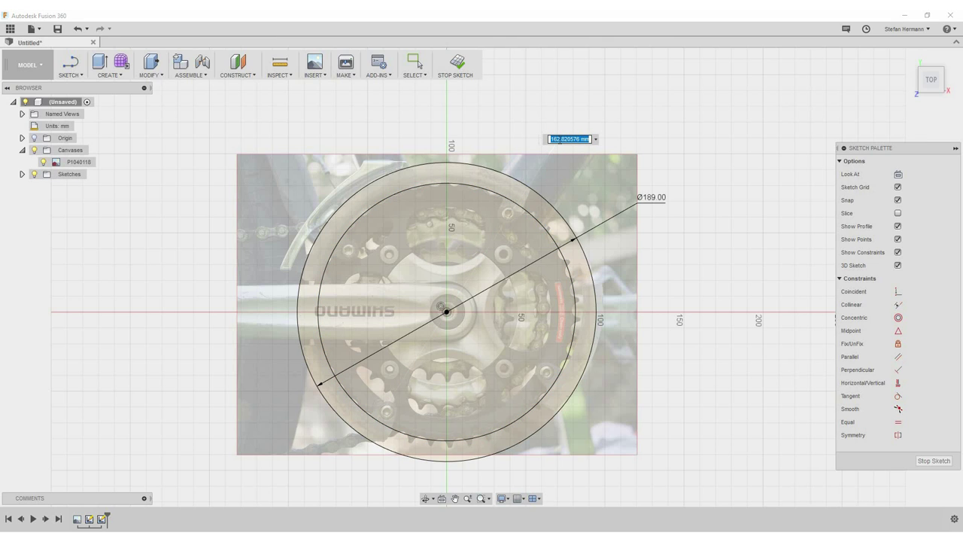
text(162)
key(Return)
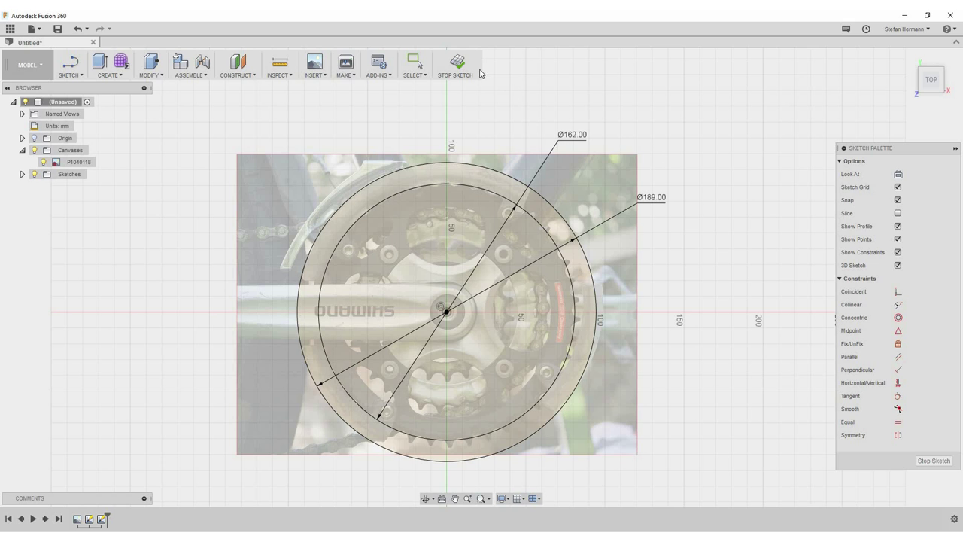
click(459, 65)
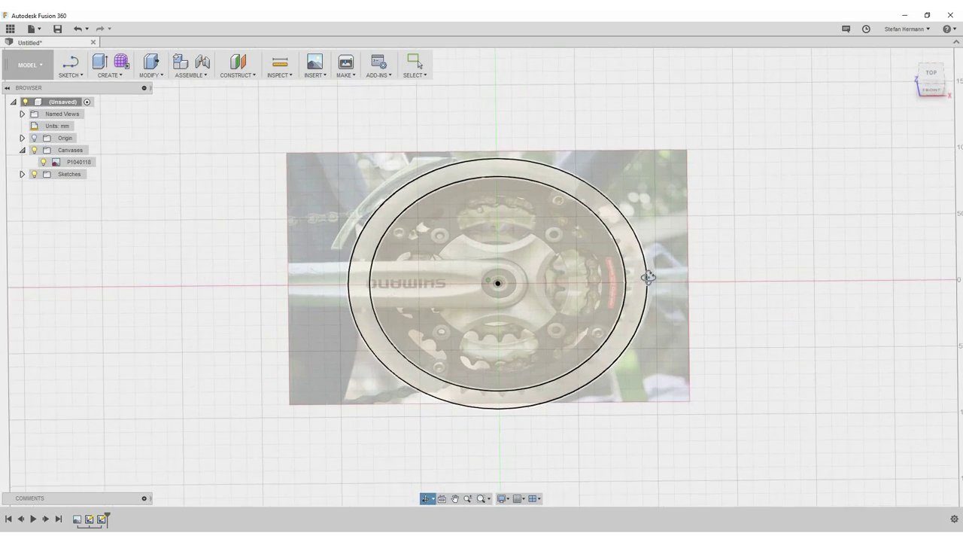
Press Pull the band between the circles -10 mm into a solid ring
click(150, 62)
click(627, 280)
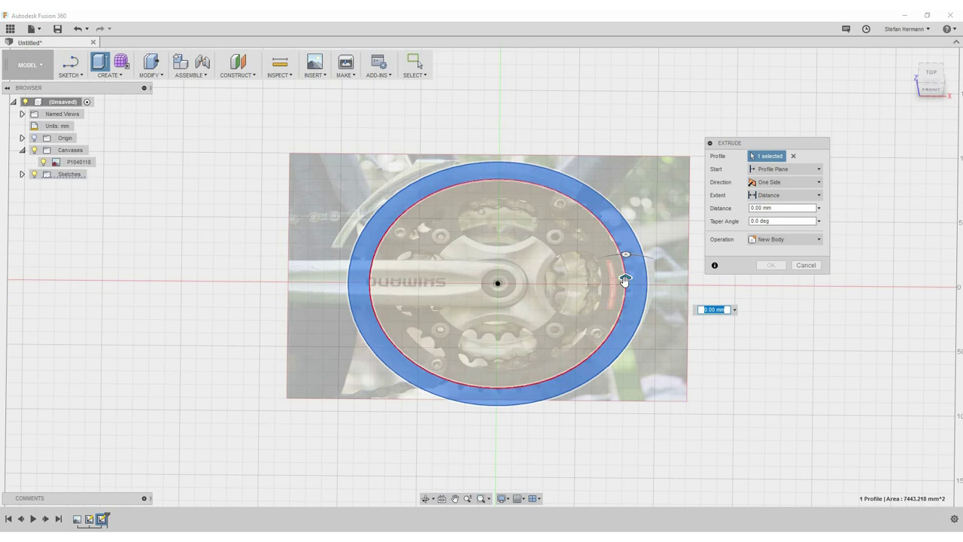
text(-10)
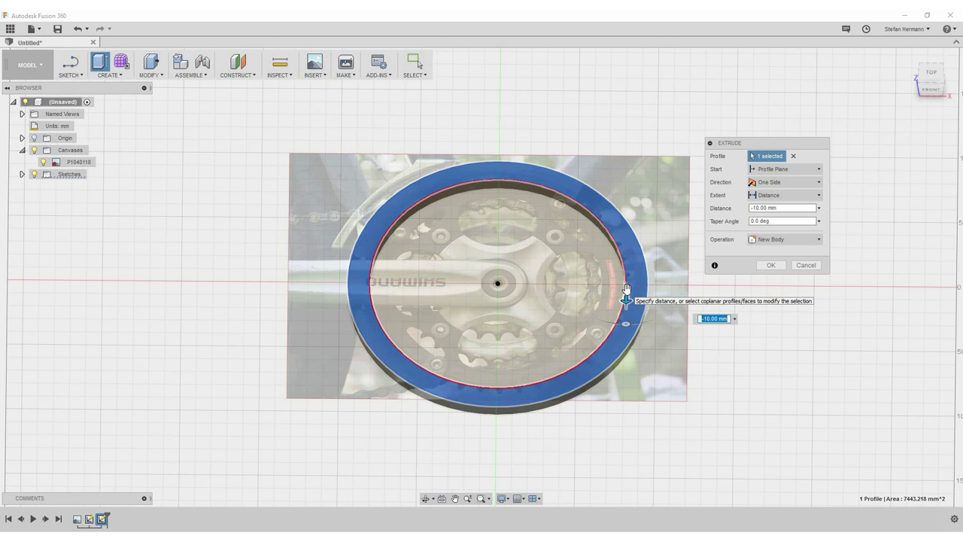
key(Return)
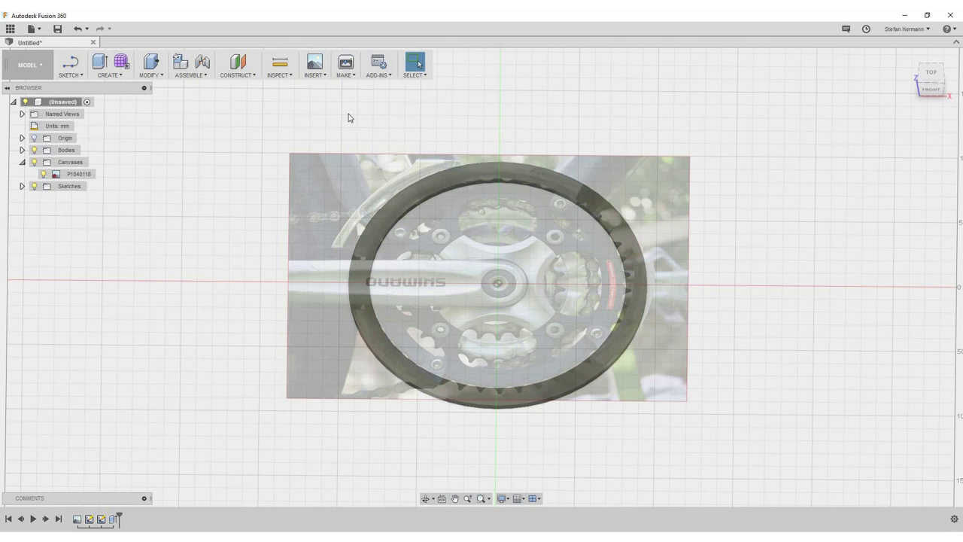
click(112, 74)
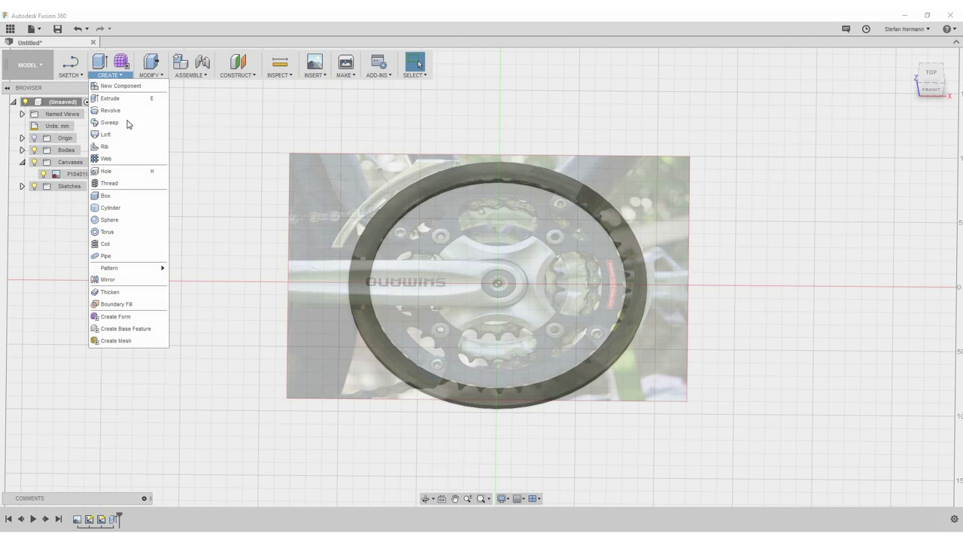
In a new XY sketch, draw a Ø172 mm circle centred on the crank axle
click(72, 76)
mouse_move(73, 120)
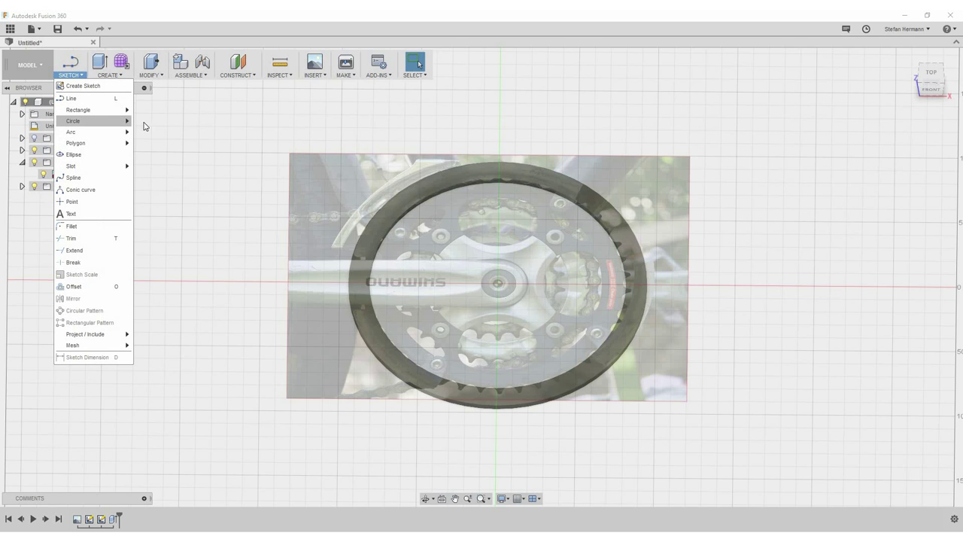
key(c)
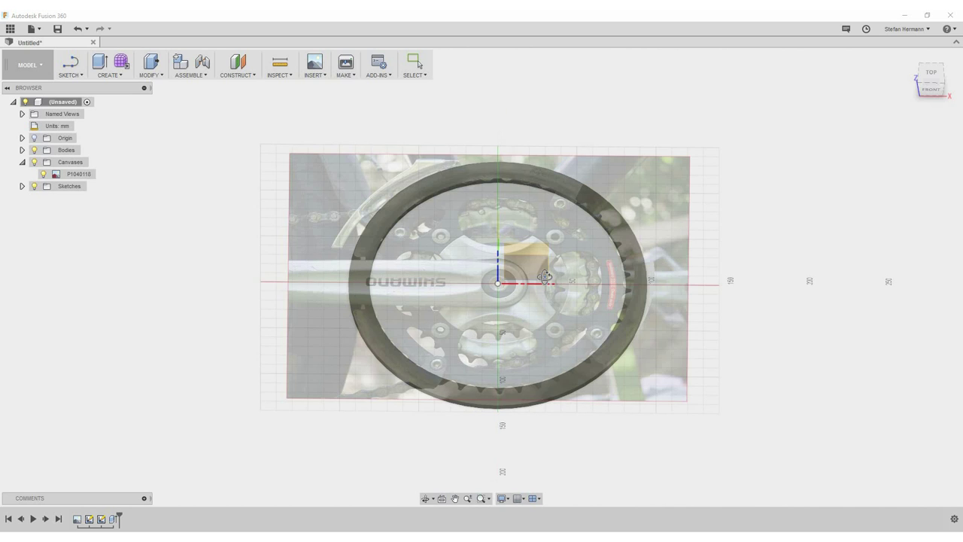
click(549, 275)
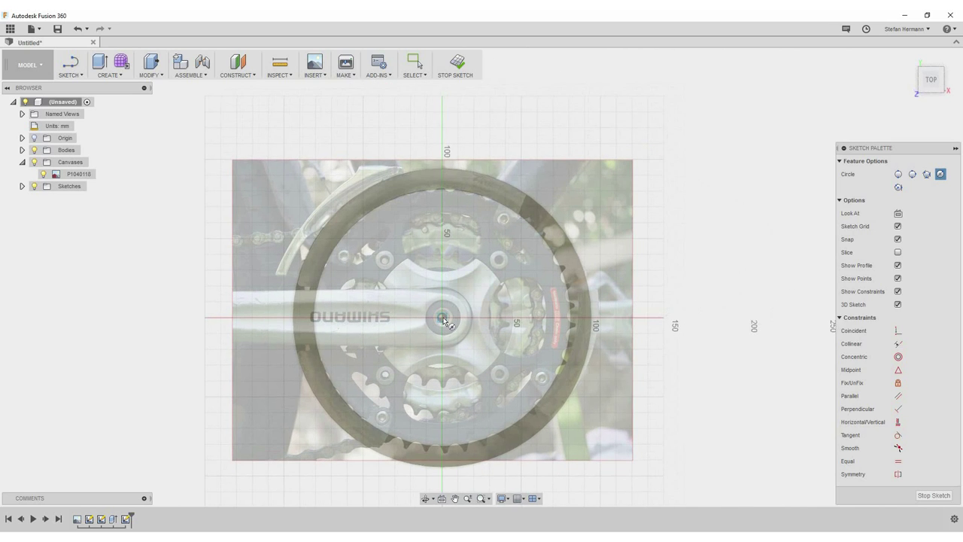
click(442, 317)
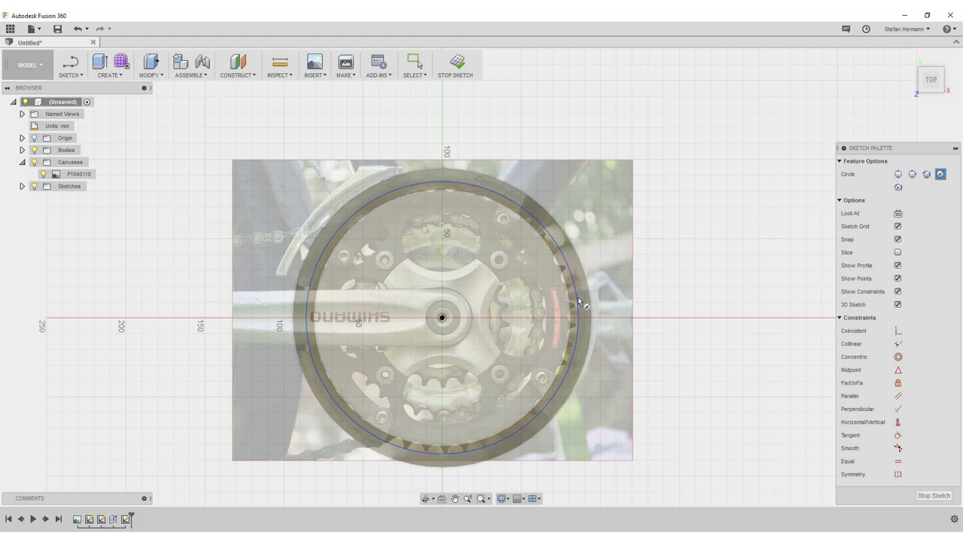
click(568, 263)
key(d)
click(650, 237)
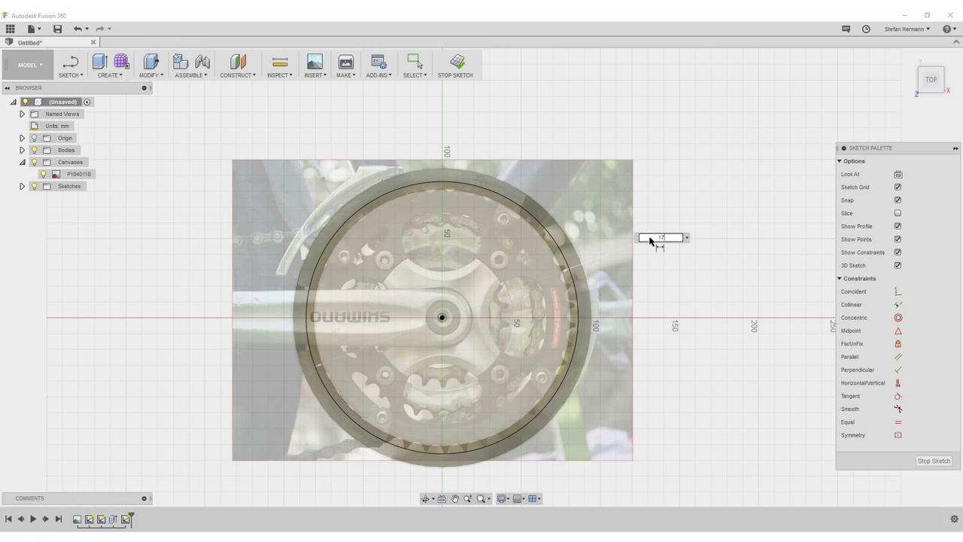
key(Return)
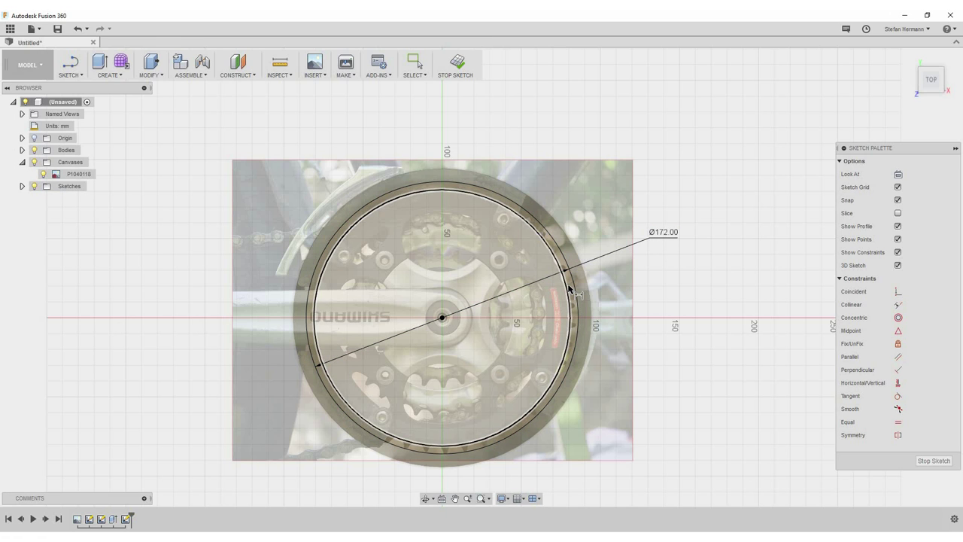
Add a second axle-centred circle just inside the 172 mm one and finish the sketch
click(110, 77)
click(70, 74)
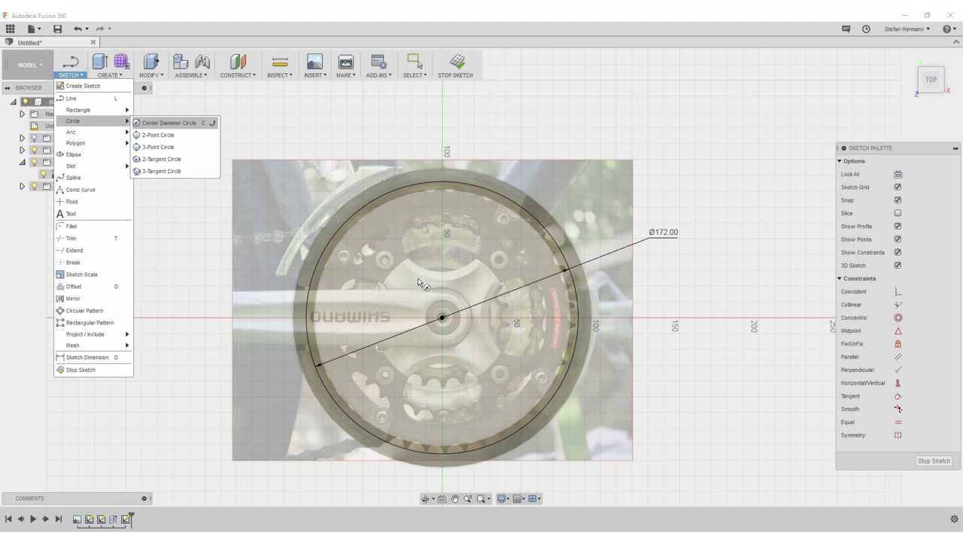
click(182, 124)
click(442, 317)
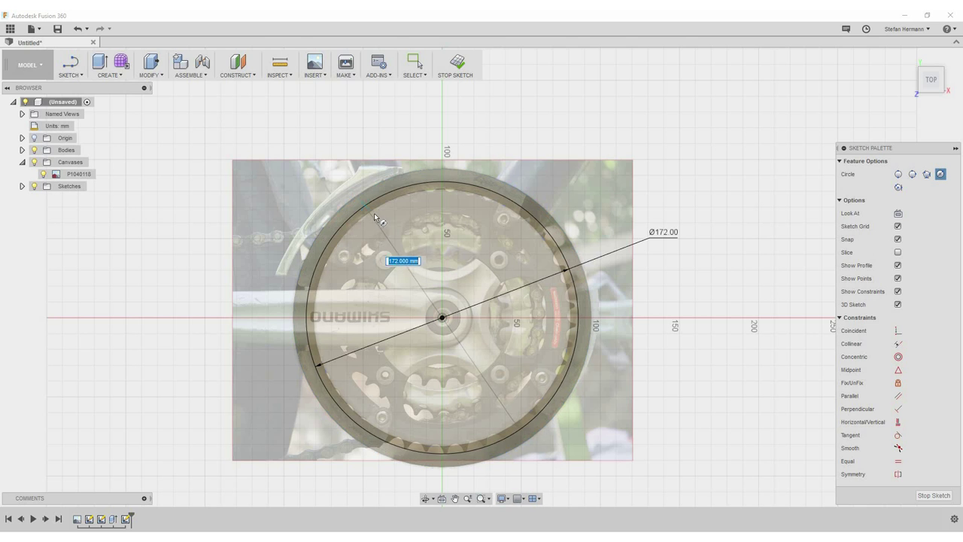
click(374, 213)
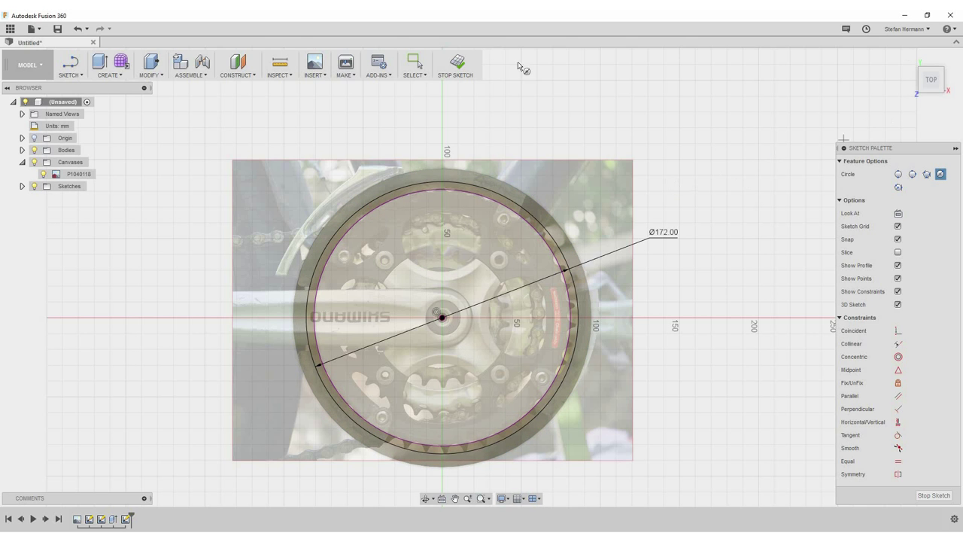
click(457, 63)
mouse_move(580, 188)
shift+middle_down()
mouse_move(699, 260)
mouse_move(598, 168)
mouse_move(426, 160)
shift+middle_up()
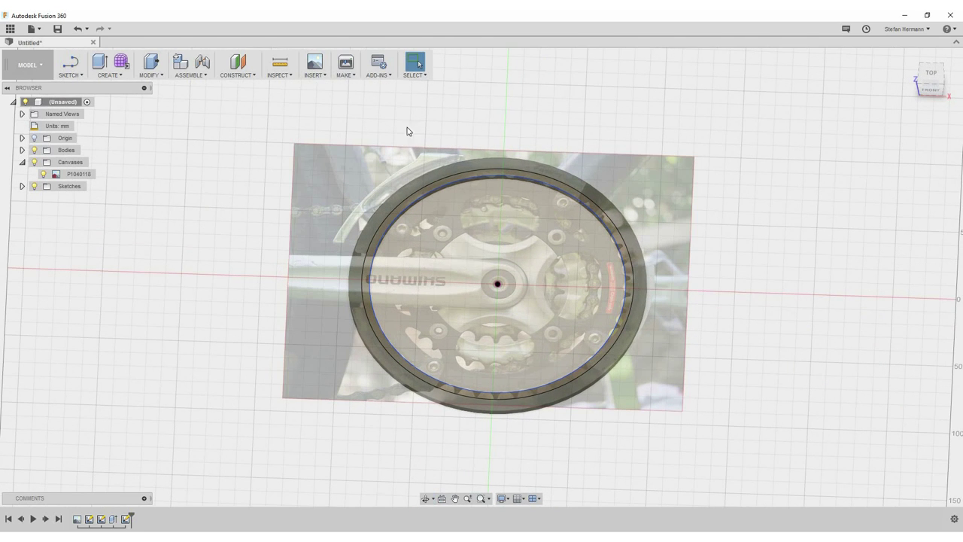
Cut the narrow band between the new circles 10 mm into the ring
click(150, 62)
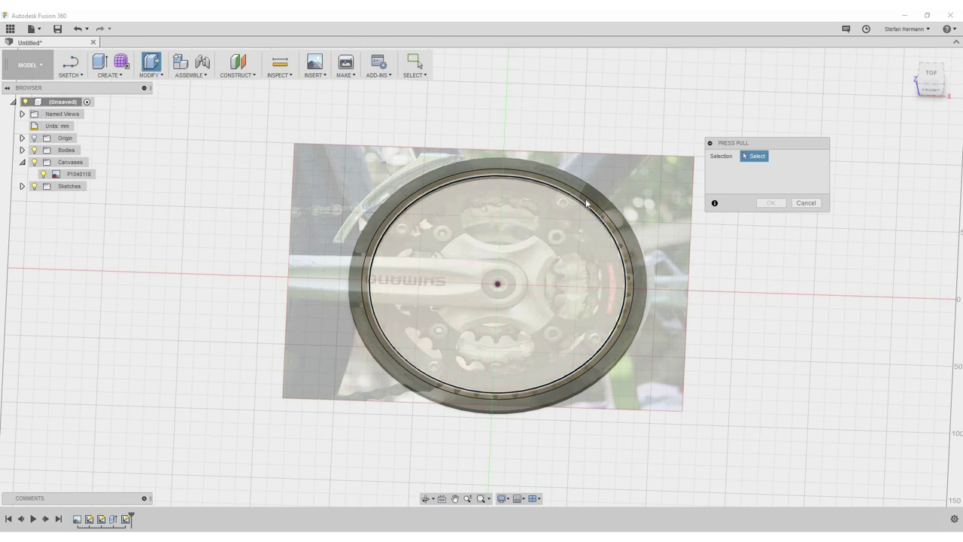
click(624, 280)
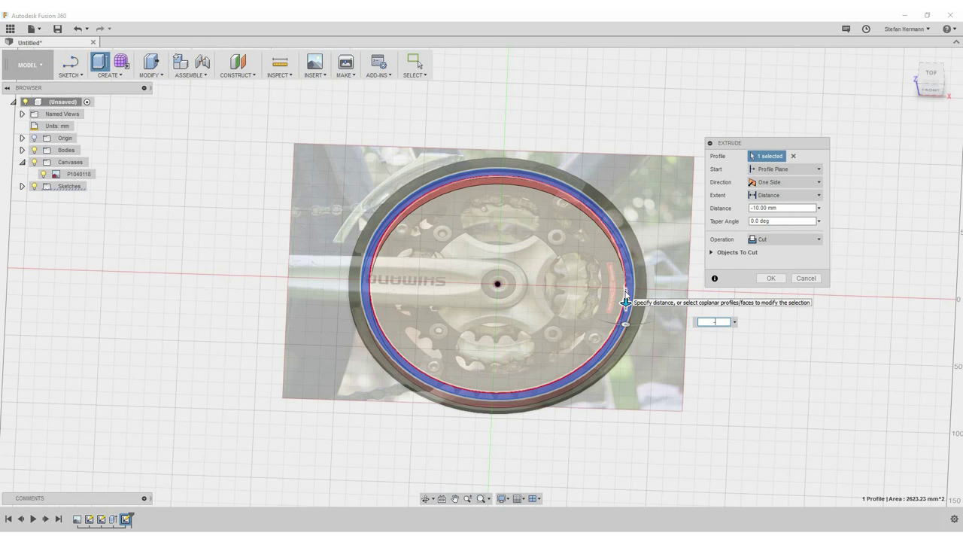
key(Return)
shift+middle_drag(461, 224, 489, 289)
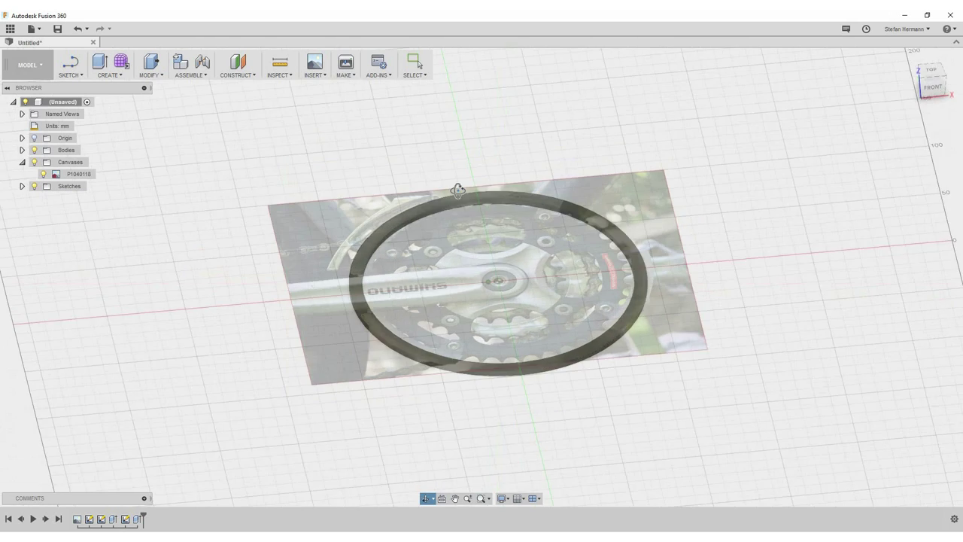
scroll(489, 289, down, 5)
scroll(451, 264, up, 8)
click(135, 519)
Edit the last extrusion, switching its operation from Cut to Join
right_click(136, 519)
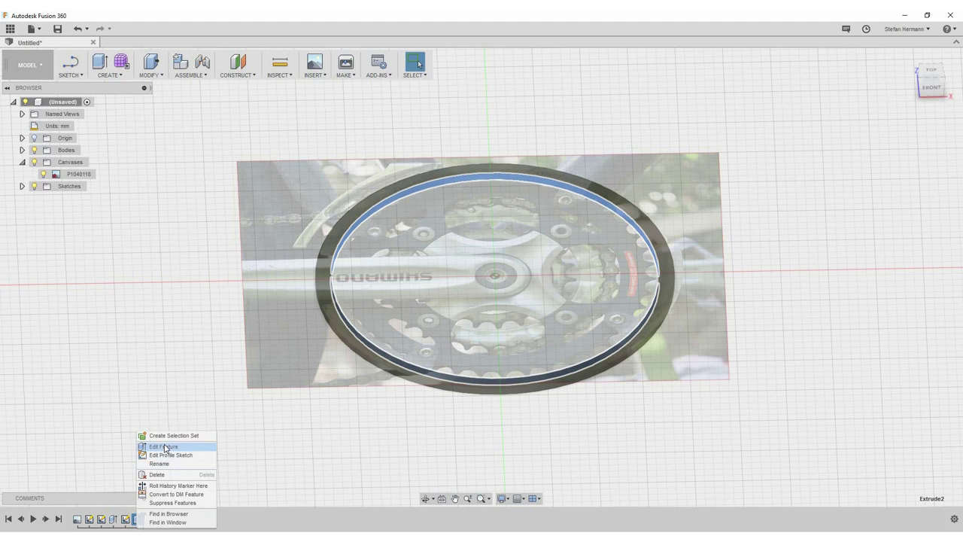
click(162, 447)
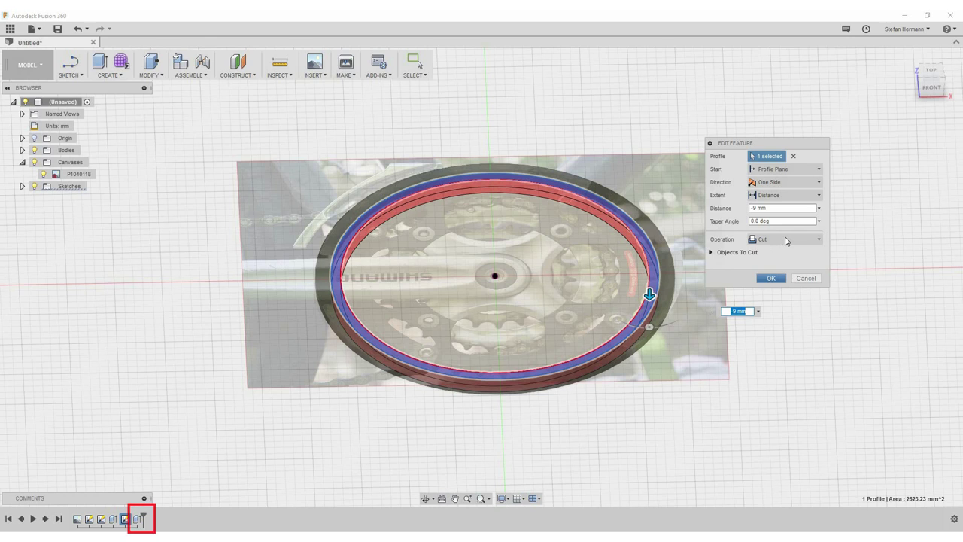
click(786, 240)
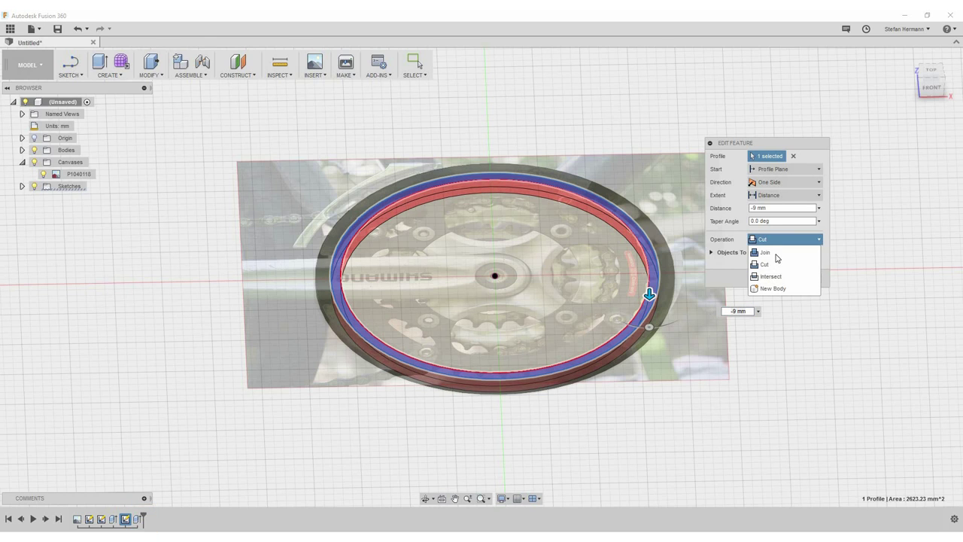
click(777, 254)
click(771, 266)
shift+middle_drag(504, 216, 511, 292)
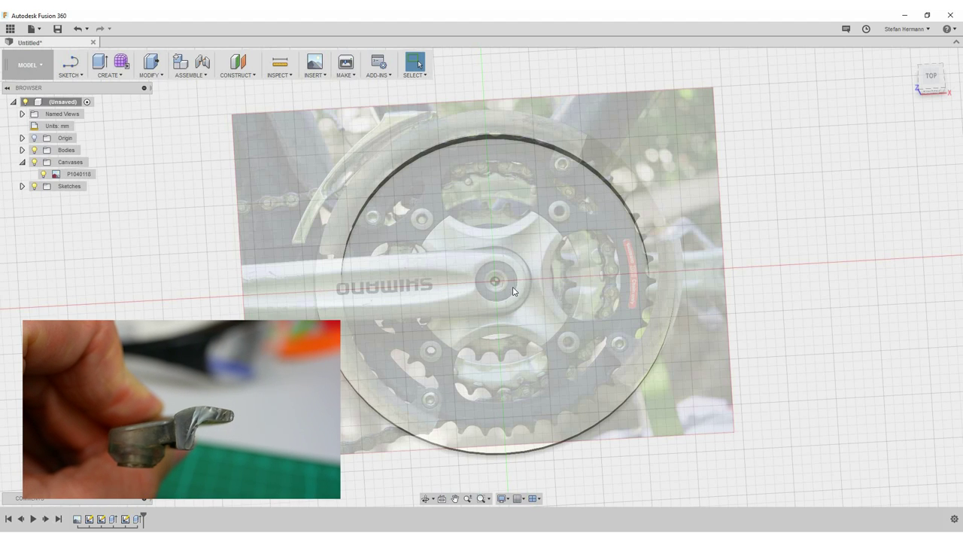
mouse_move(477, 242)
shift+middle_down()
mouse_move(481, 230)
mouse_move(504, 267)
shift+middle_up()
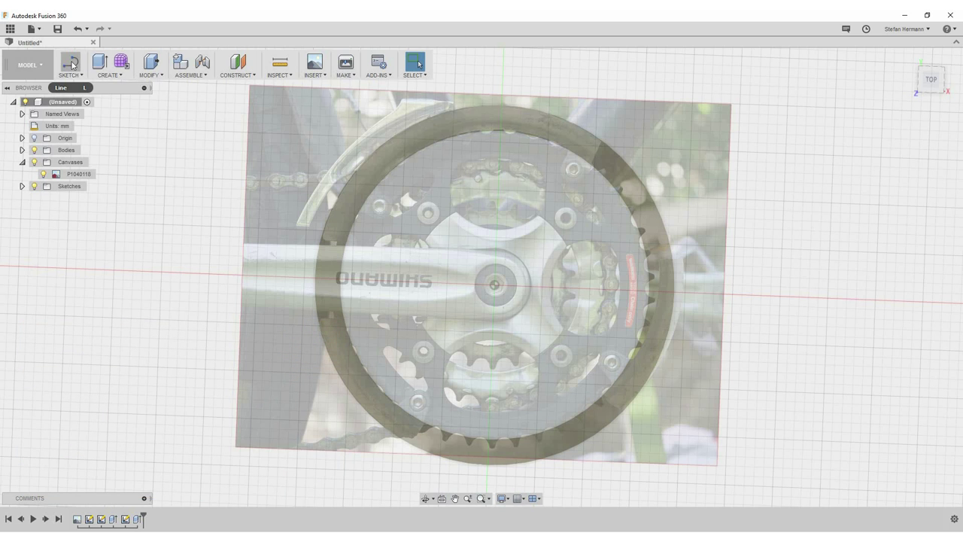
Sketch a construction line from the crank centre out past the ring's outer edge
click(72, 65)
click(543, 254)
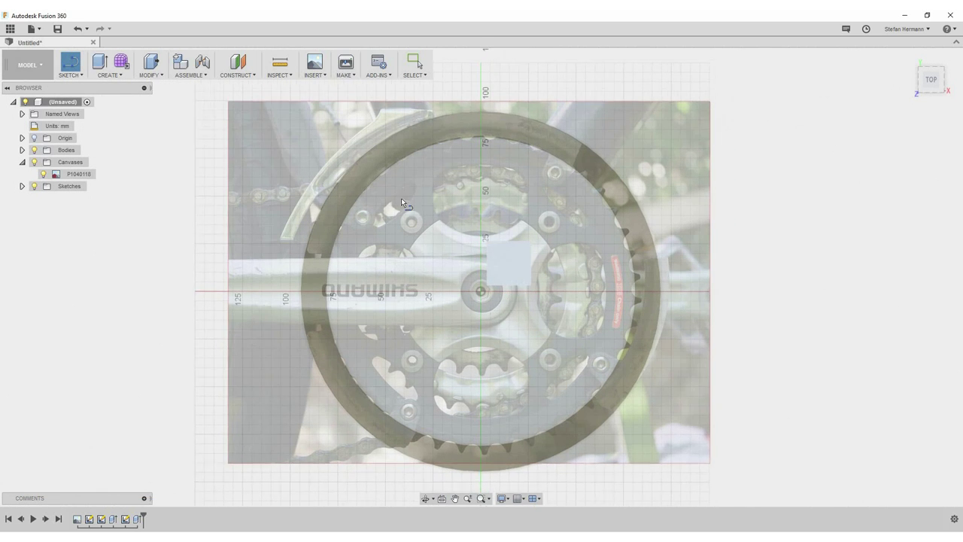
scroll(480, 226, up, 2)
scroll(514, 239, up, 1)
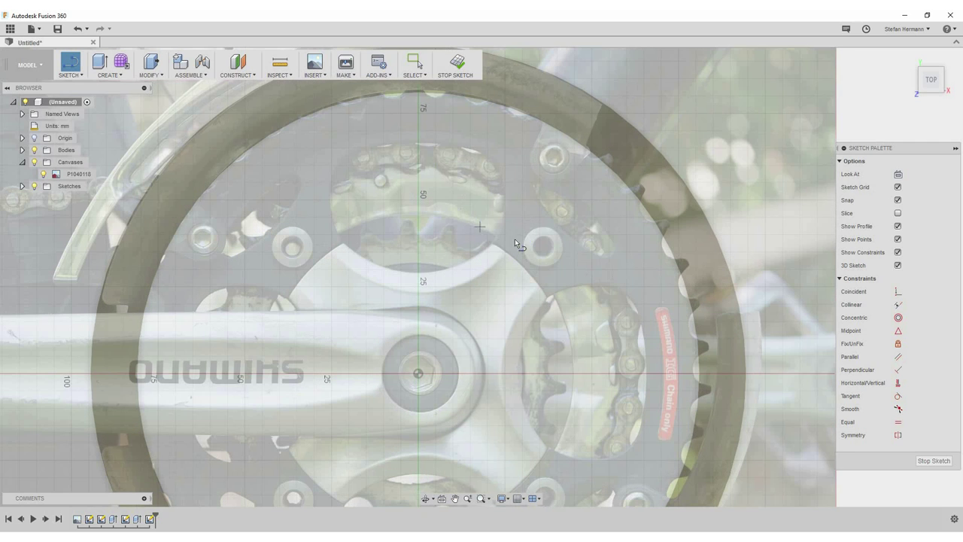
click(418, 372)
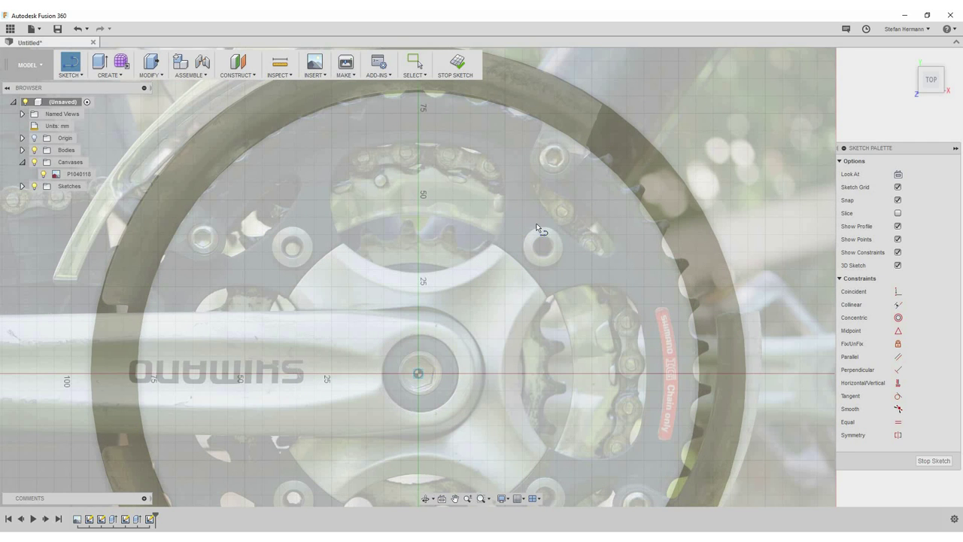
click(604, 78)
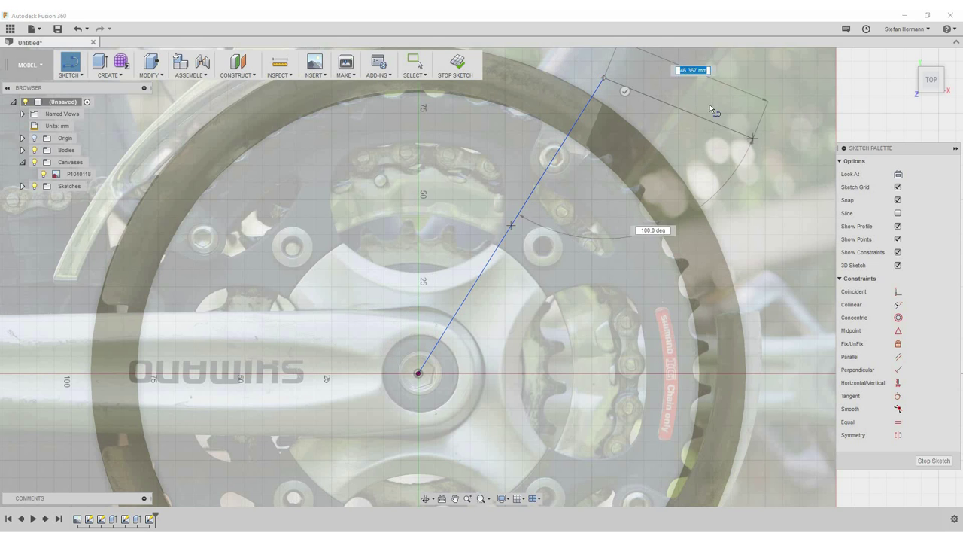
key(Escape)
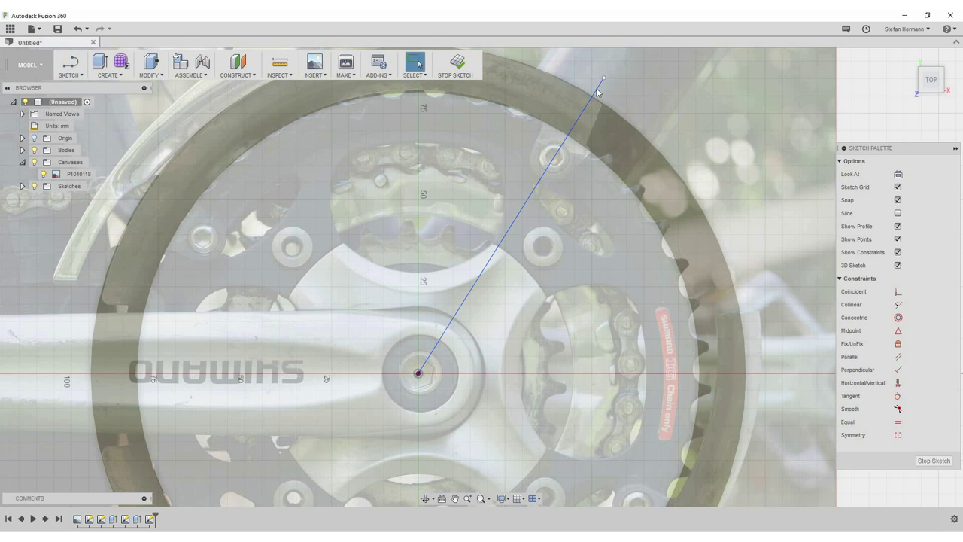
click(597, 92)
key(x)
Return to the top view of the sketch and start a circle on the chainring bolt
shift+middle_drag(656, 120, 662, 124)
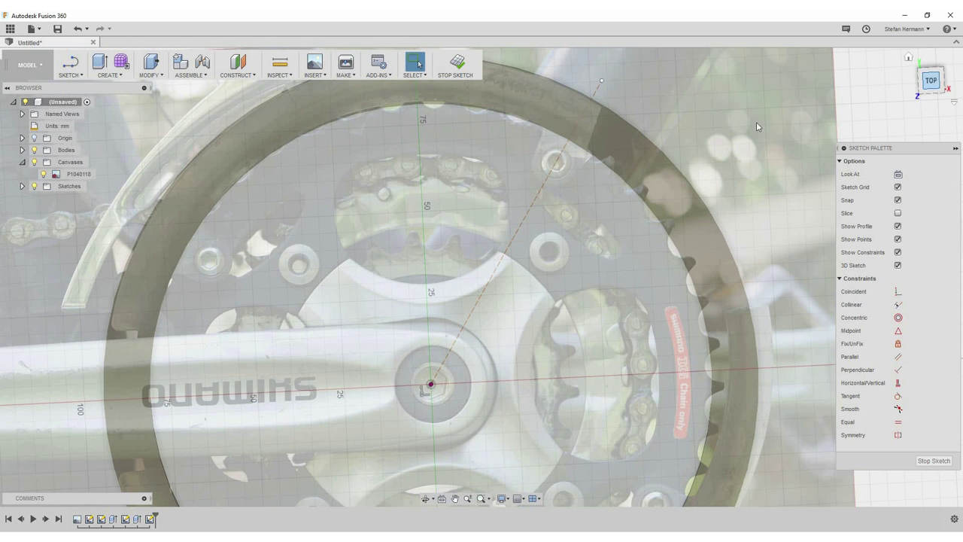
key(F6)
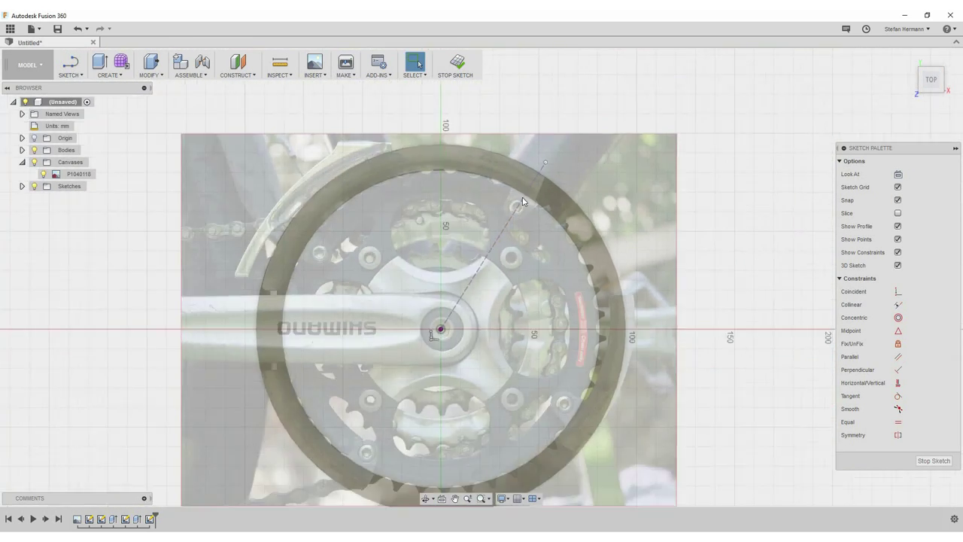
scroll(522, 197, up, 5)
scroll(516, 219, up, 4)
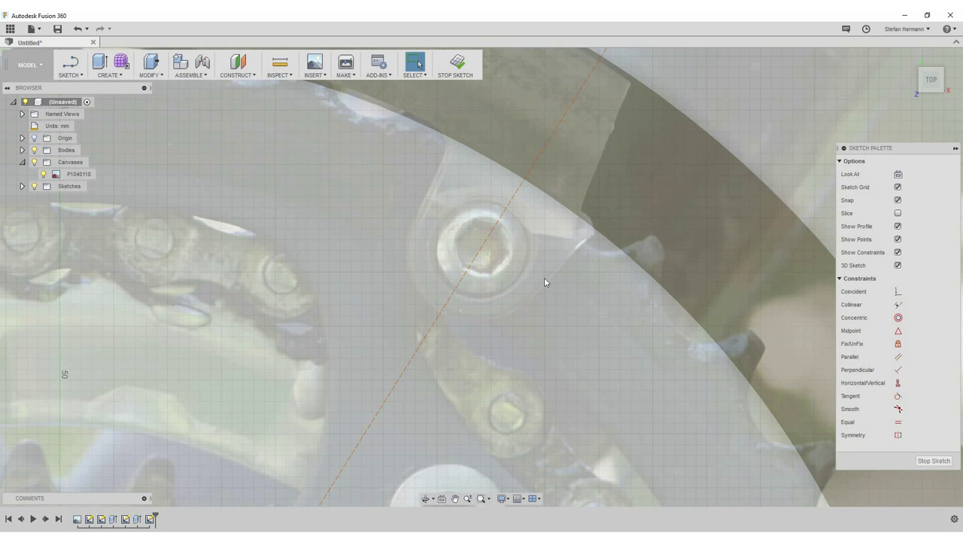
key(c)
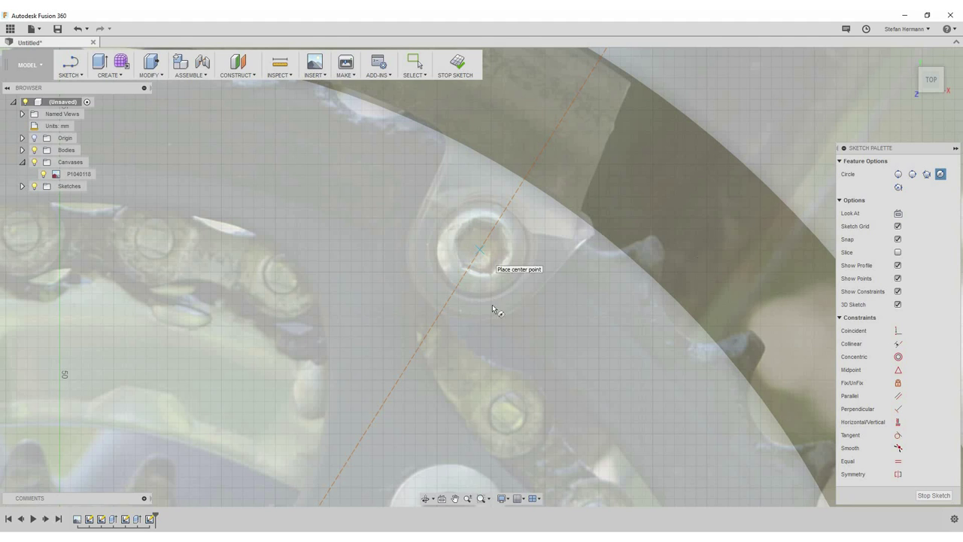
Finish the bolt circle and draw two lug lines from its sides to the outer rim
click(497, 328)
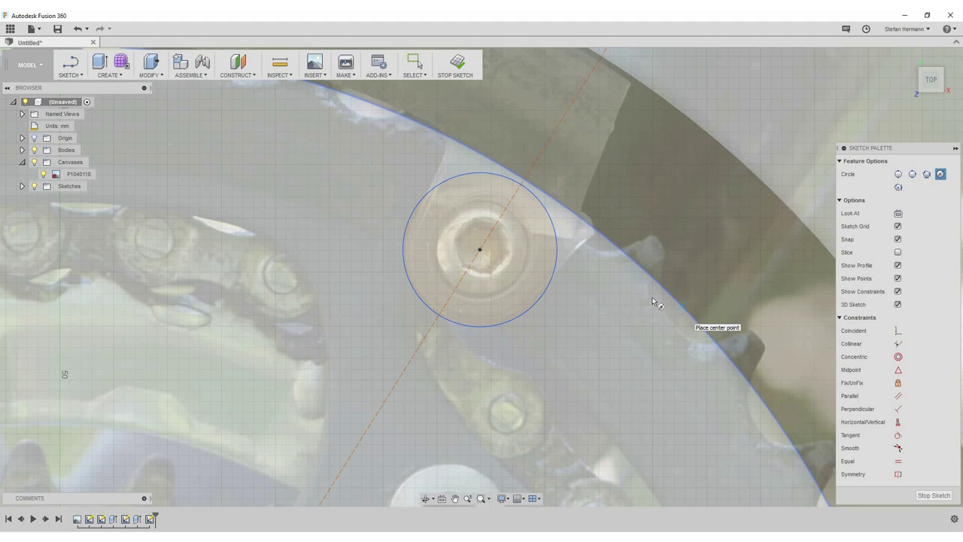
key(Escape)
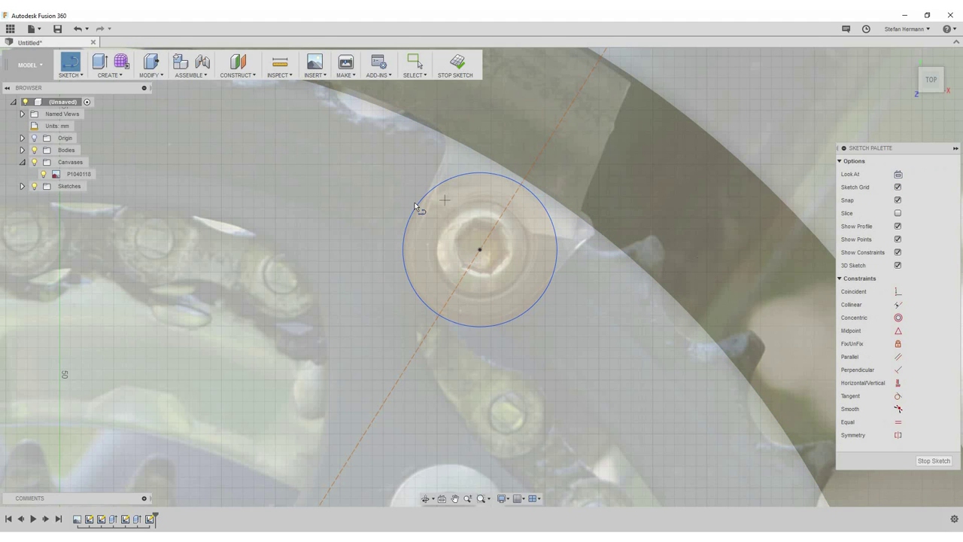
click(410, 214)
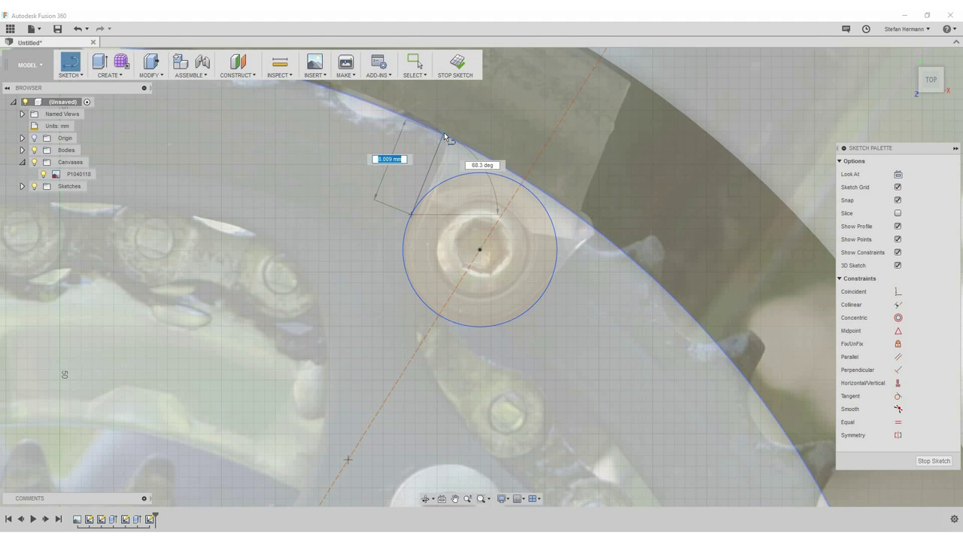
click(444, 136)
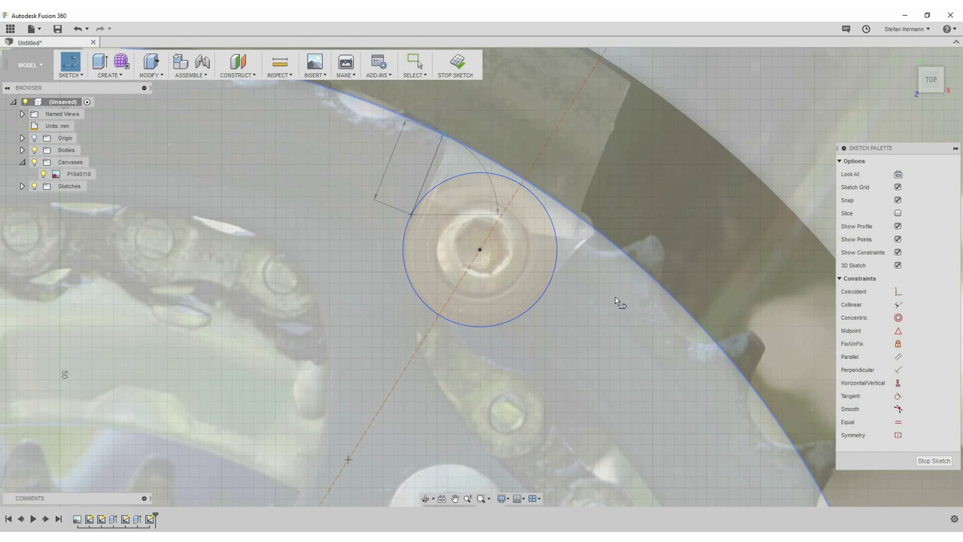
click(535, 304)
click(599, 235)
key(Escape)
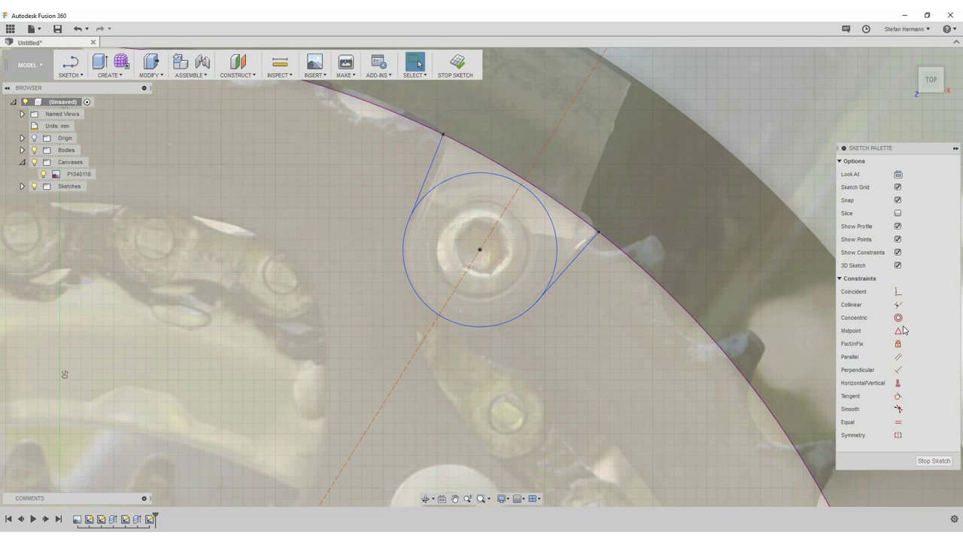
Make both lug lines tangent to the bolt circle
click(898, 395)
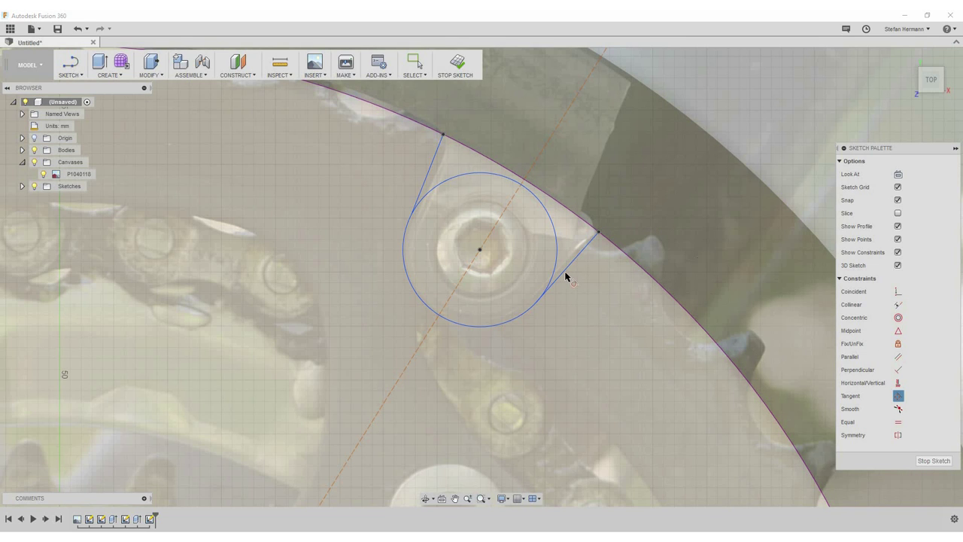
click(565, 274)
click(527, 315)
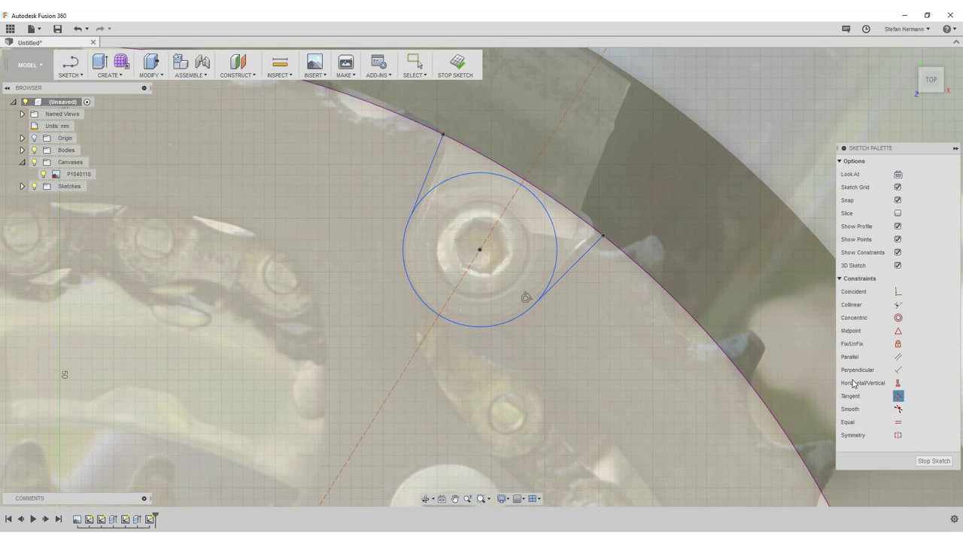
click(421, 188)
click(429, 194)
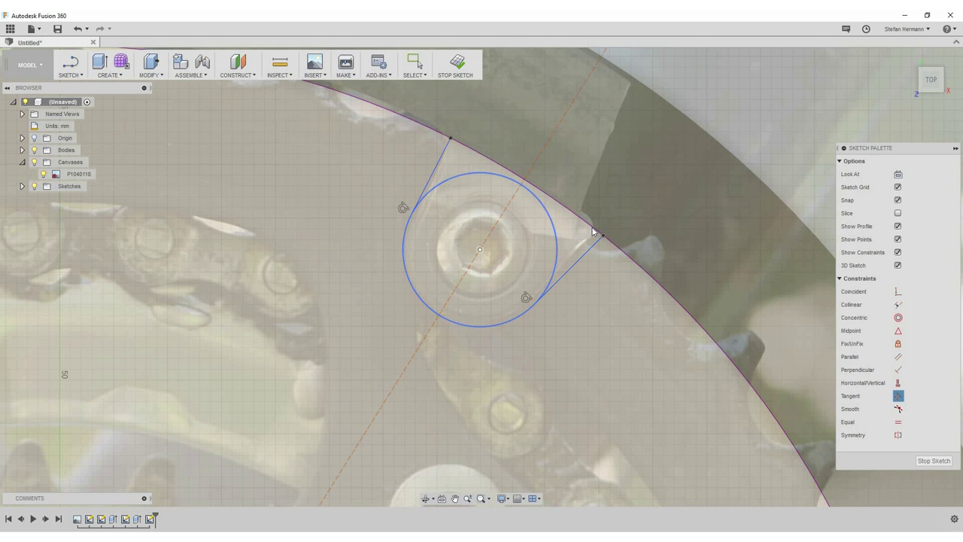
key(Escape)
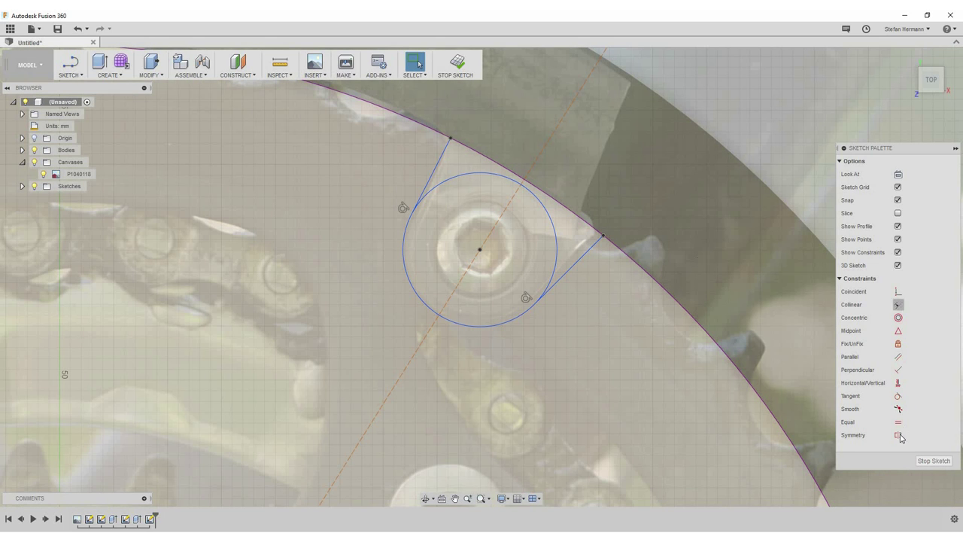
Make the lines' rim endpoints symmetric about the construction line and slide them along the rim
click(897, 435)
click(450, 139)
click(450, 139)
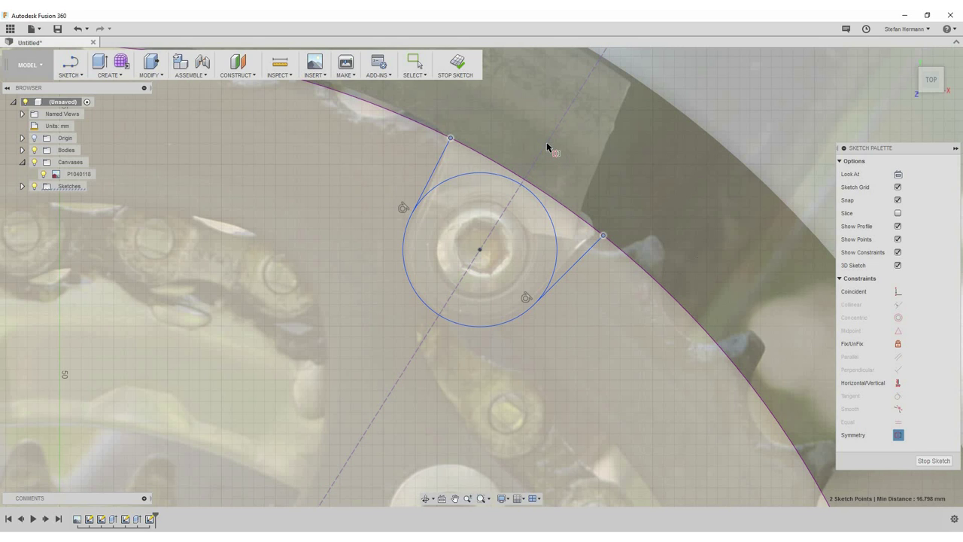
click(547, 146)
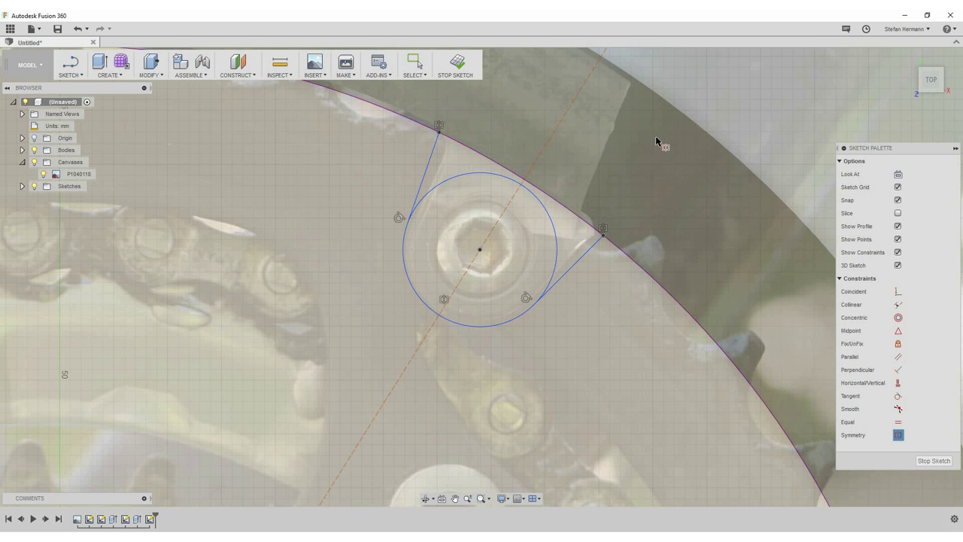
key(Escape)
drag(444, 136, 511, 236)
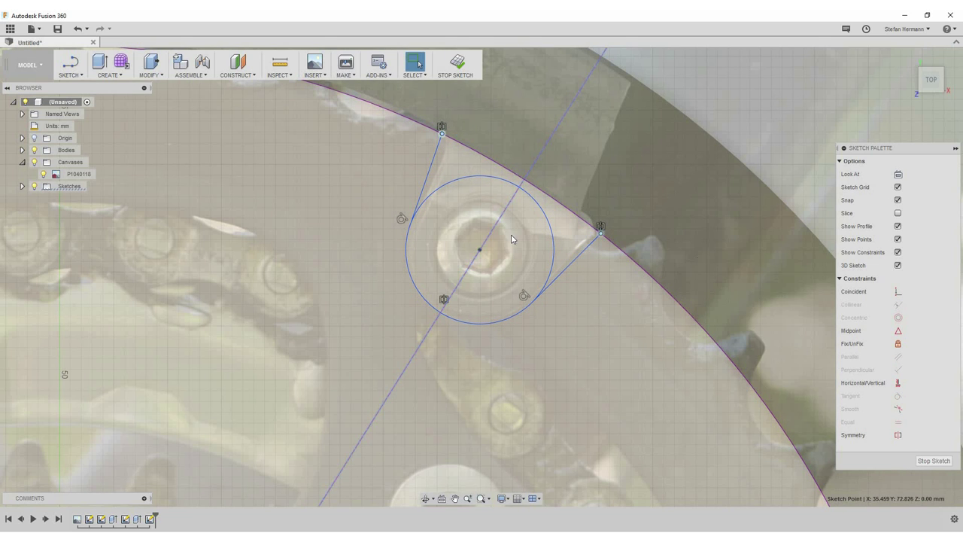
Dimension the lug circle's diameter, ending at 14 mm
click(526, 407)
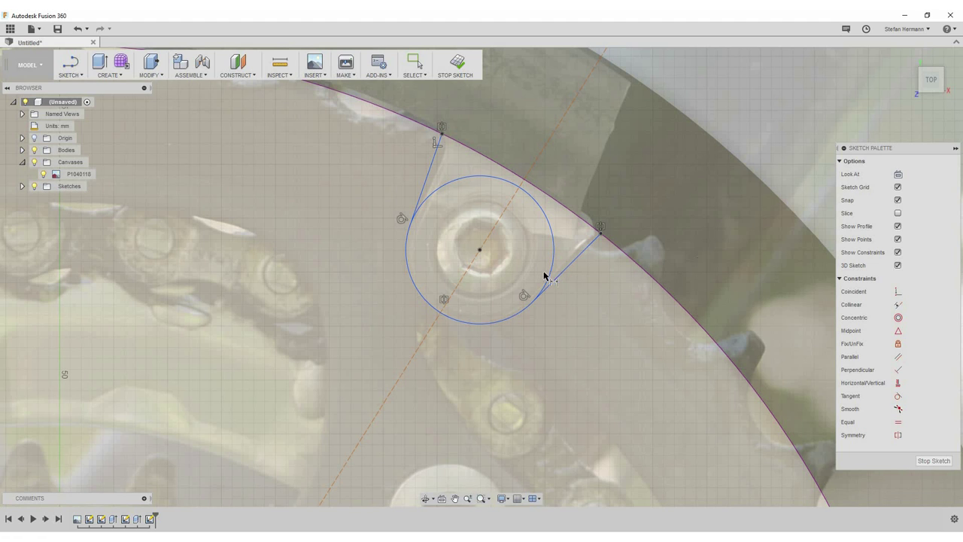
click(501, 397)
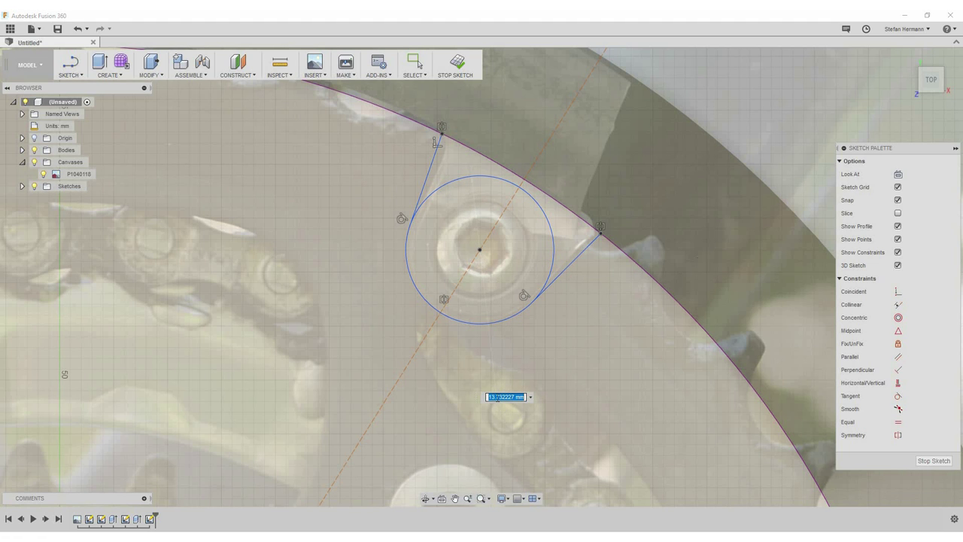
text(13)
key(Return)
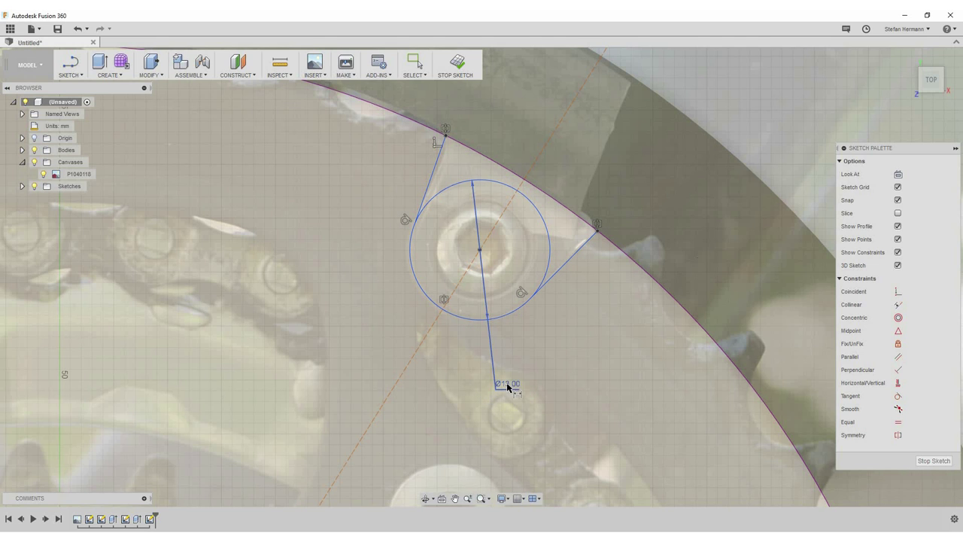
click(507, 388)
text(13.5)
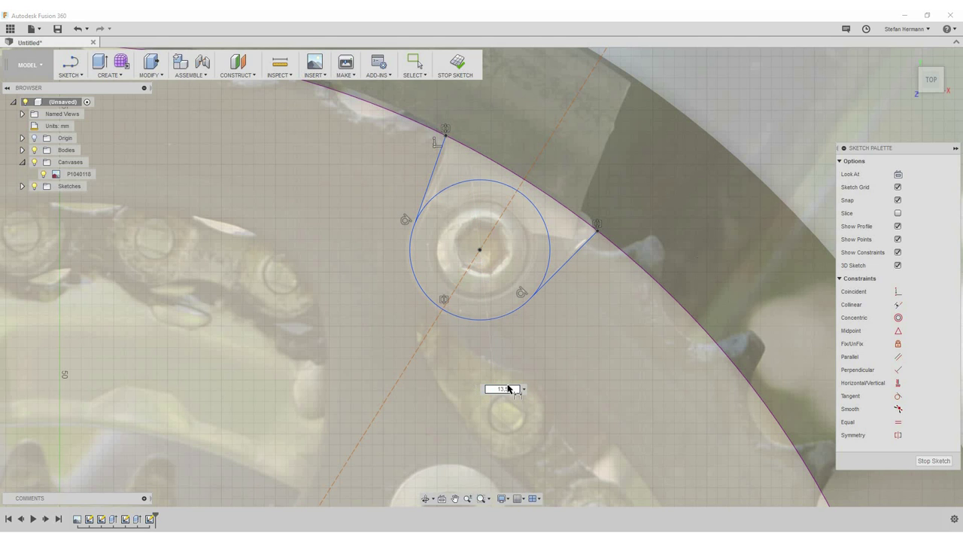
key(Return)
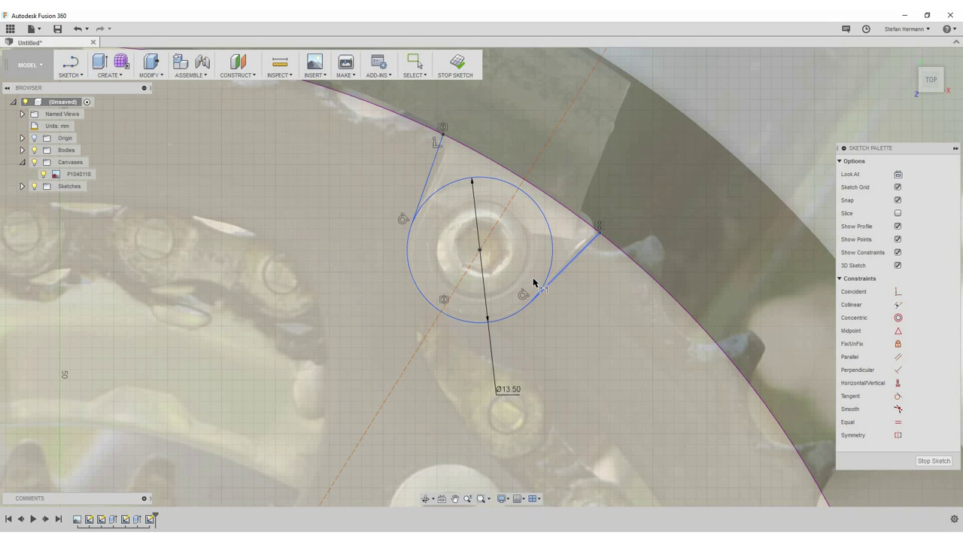
double_click(509, 389)
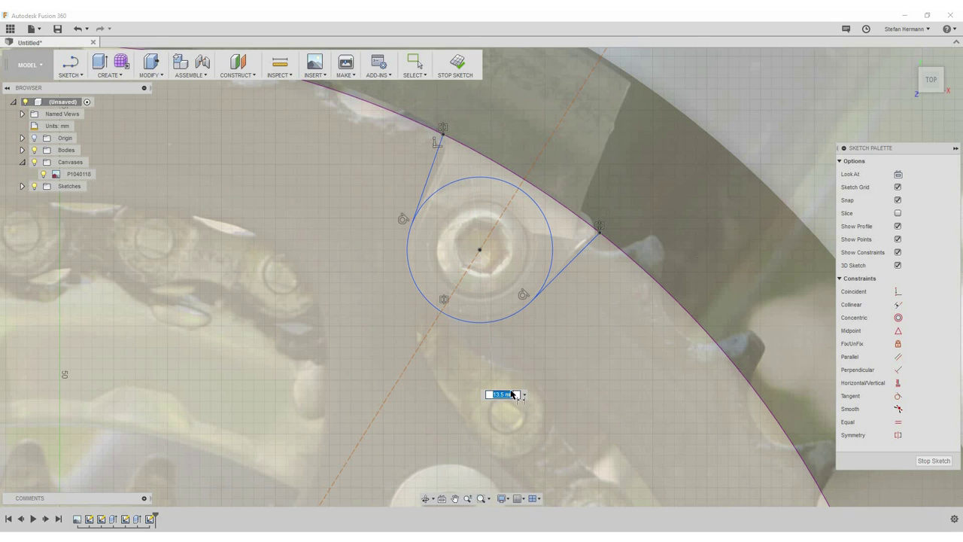
text(4)
key(Return)
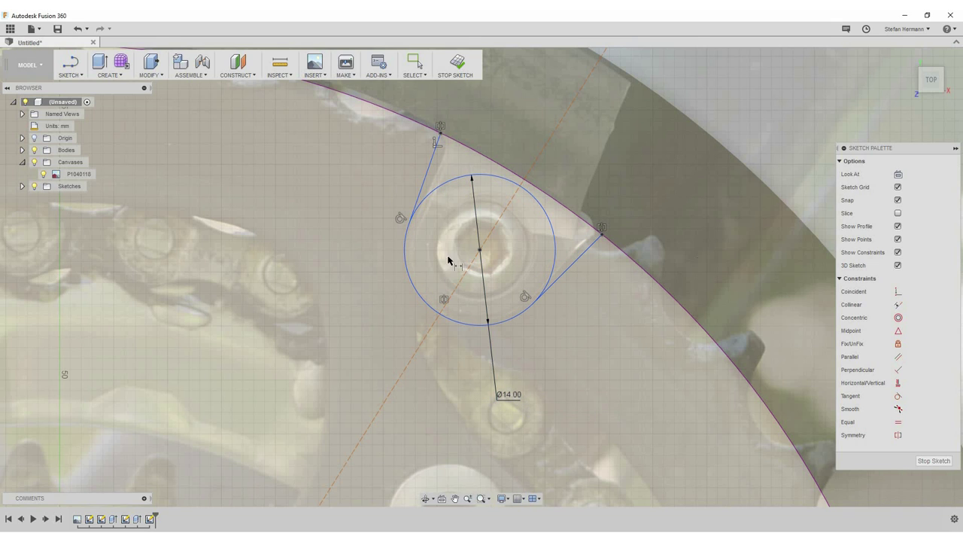
Draw a concentric 10 mm centre-diameter circle on the lug centre
click(83, 78)
mouse_move(75, 121)
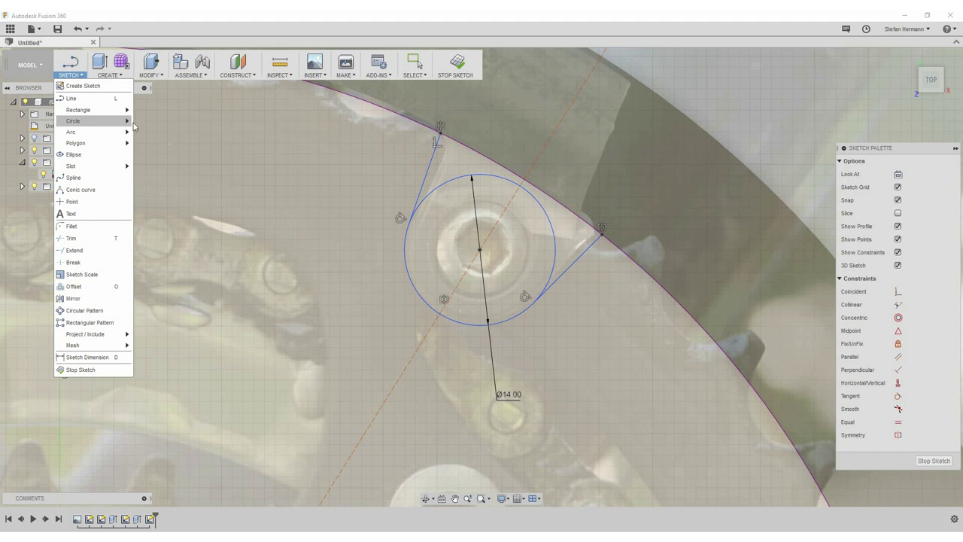
click(173, 156)
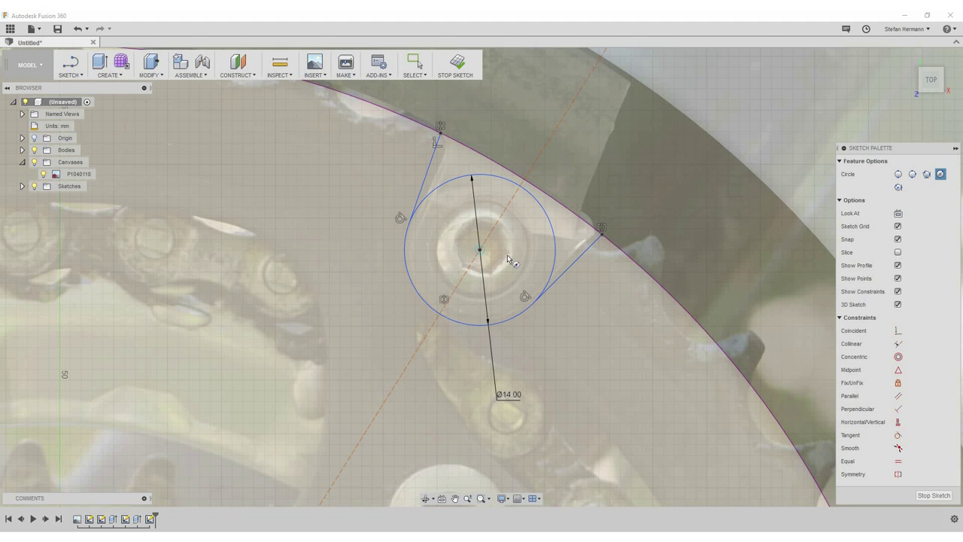
click(479, 249)
text(10)
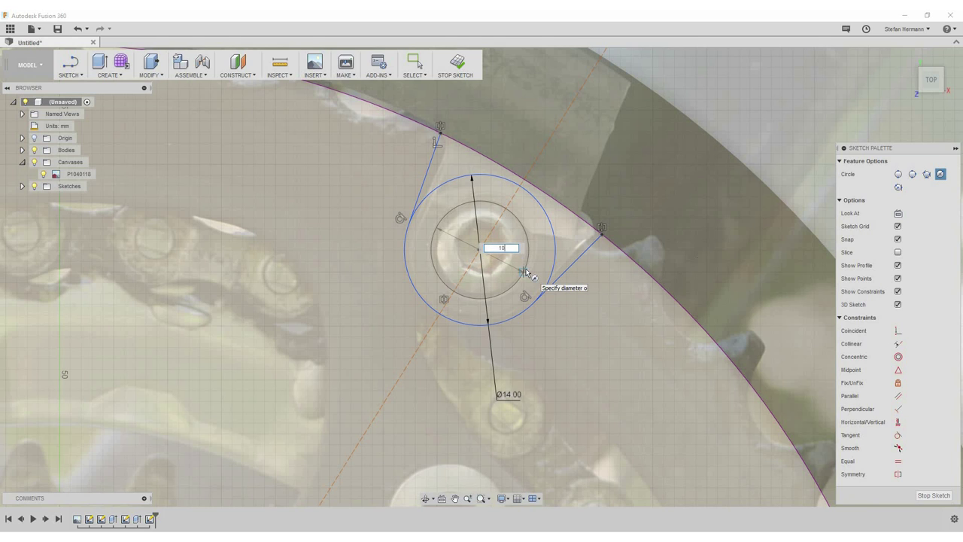
key(Tab)
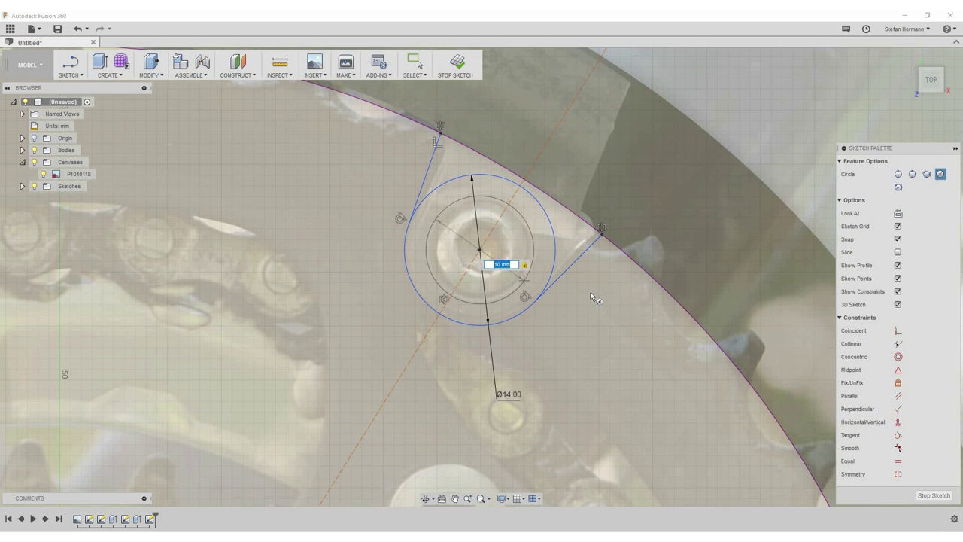
key(Return)
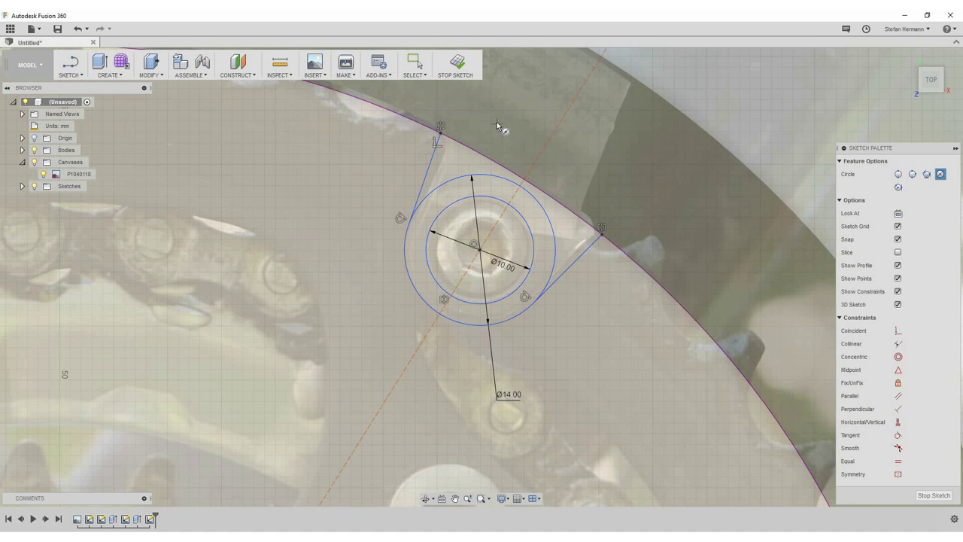
Finish the sketch and start extruding the lug outline and circle profiles downward
click(458, 64)
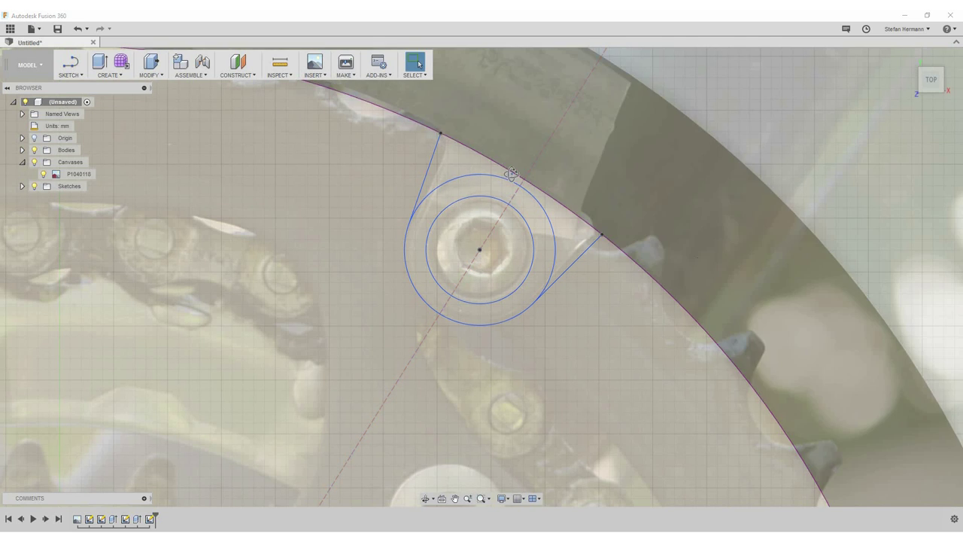
mouse_move(508, 197)
shift+middle_down()
mouse_move(515, 156)
mouse_move(567, 226)
shift+middle_up()
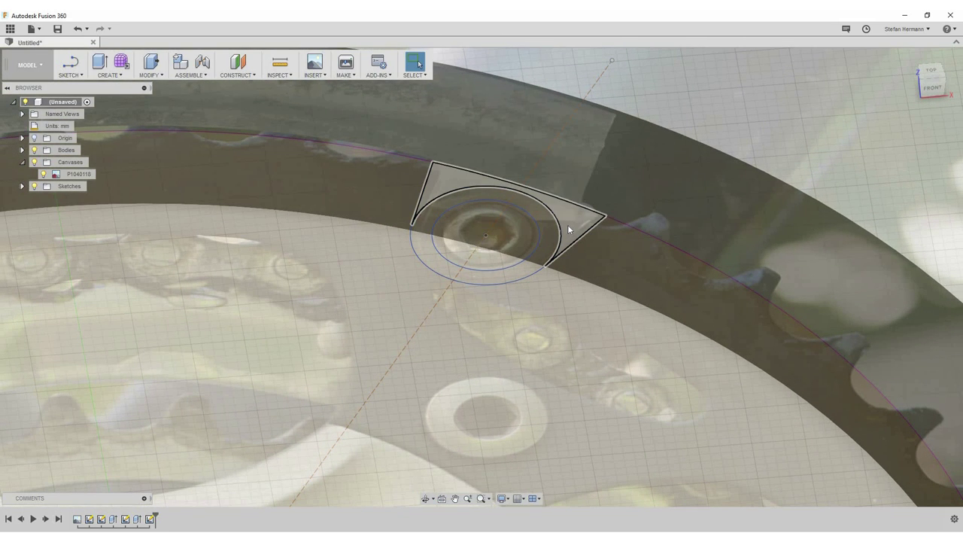
click(567, 224)
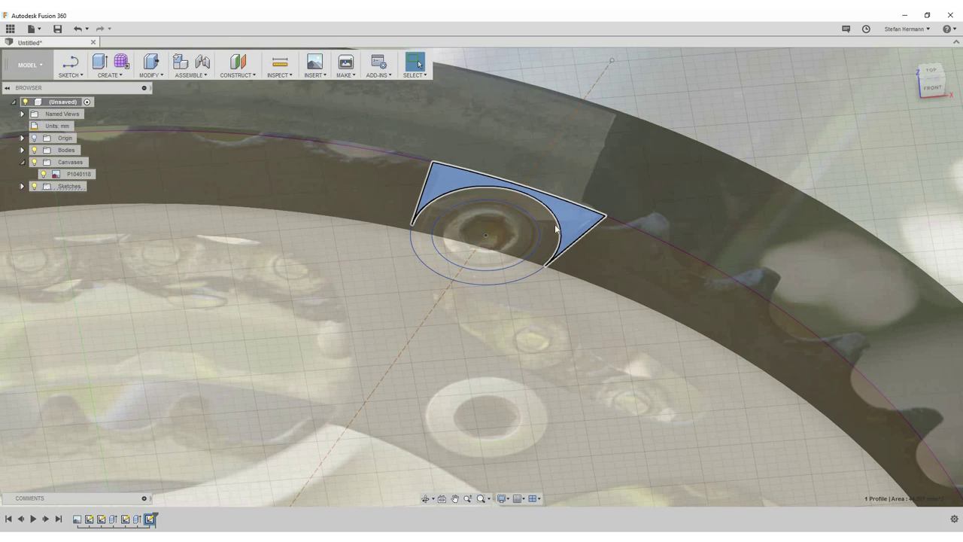
shift+click(517, 227)
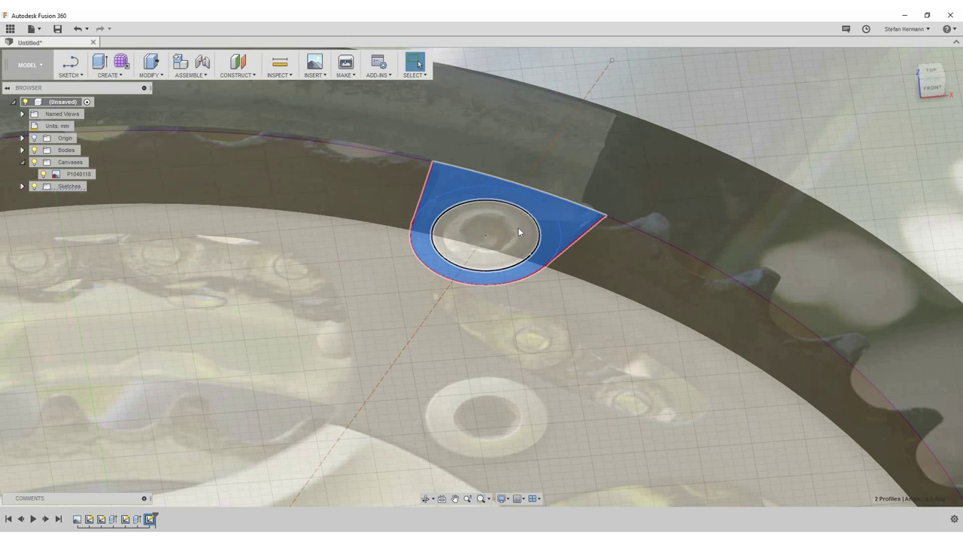
shift+click(483, 209)
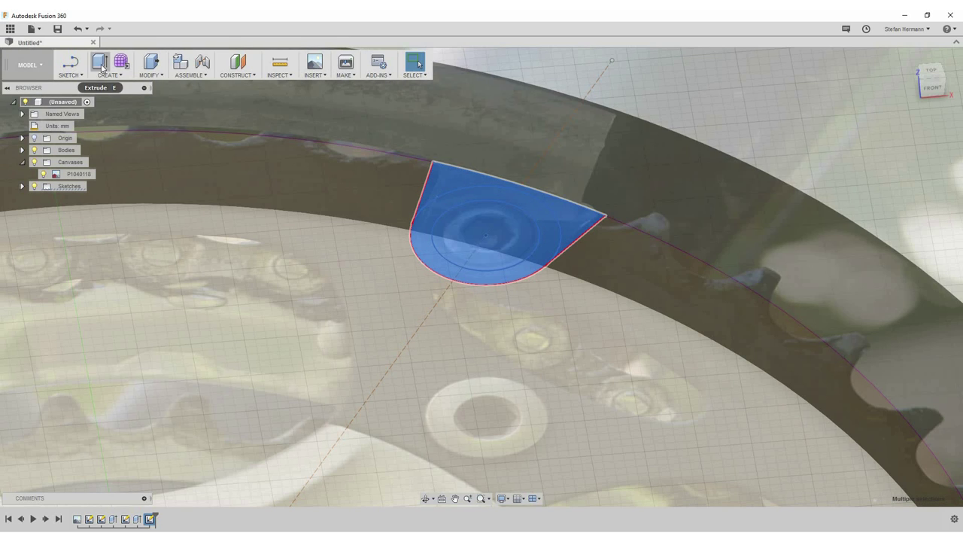
click(99, 62)
drag(484, 228, 485, 257)
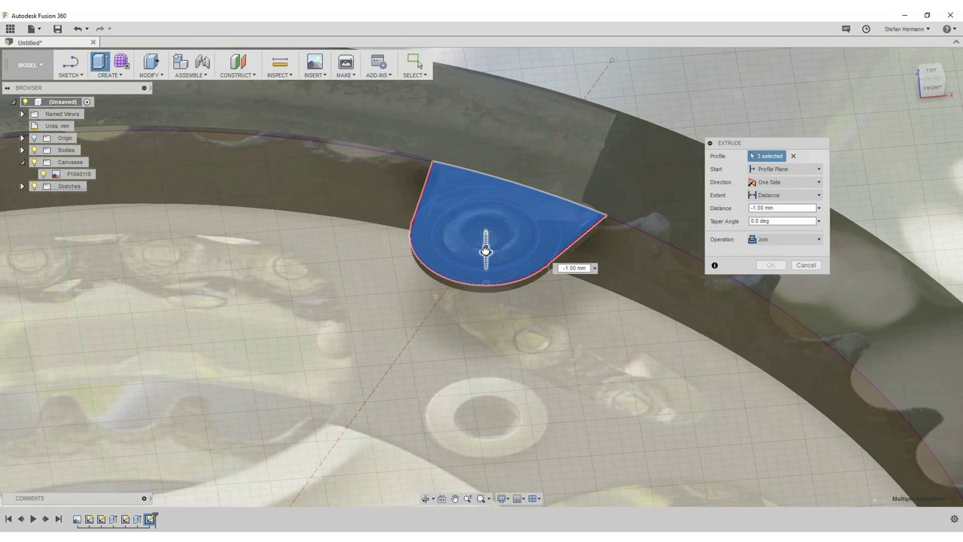
Extrude the lug To Object, ending at the ring's rim face with the face extended
shift+middle_drag(512, 376, 850, 162)
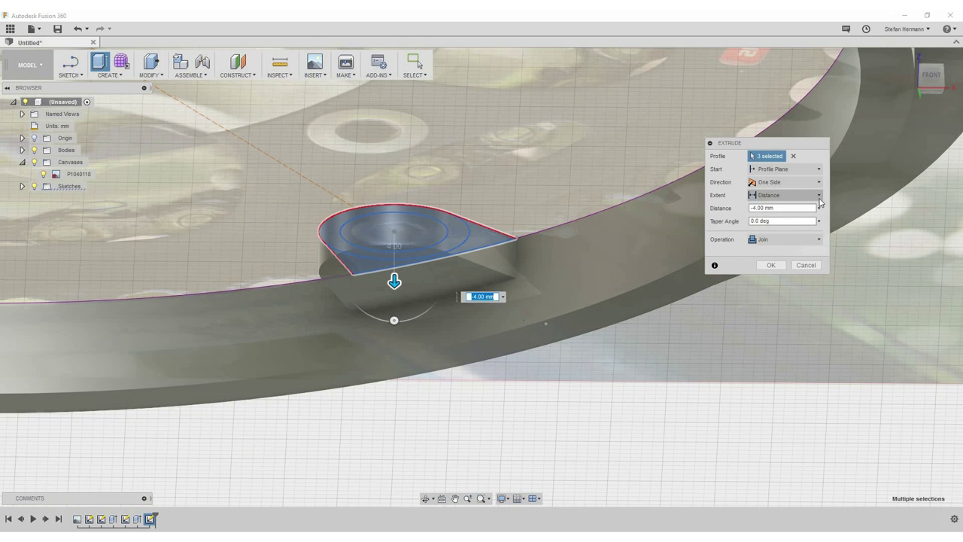
click(811, 195)
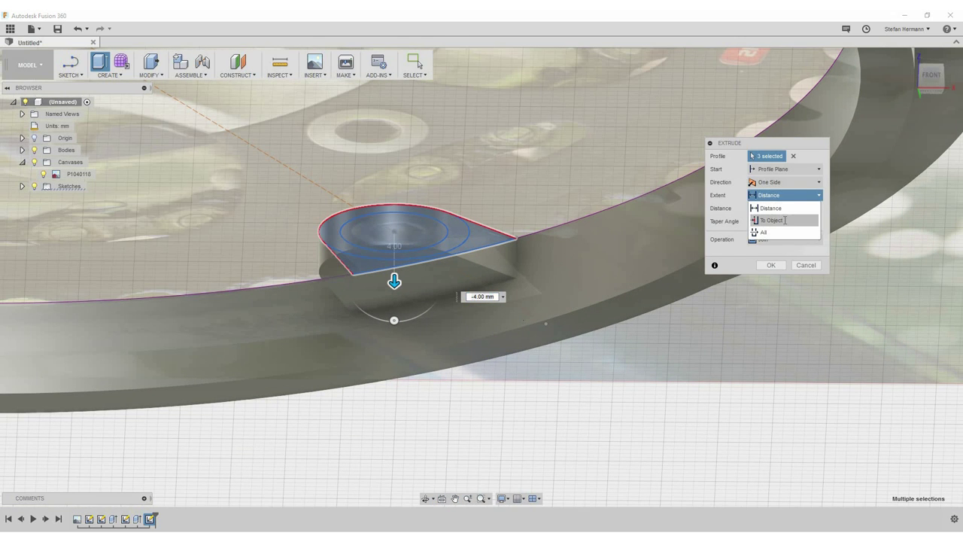
click(784, 221)
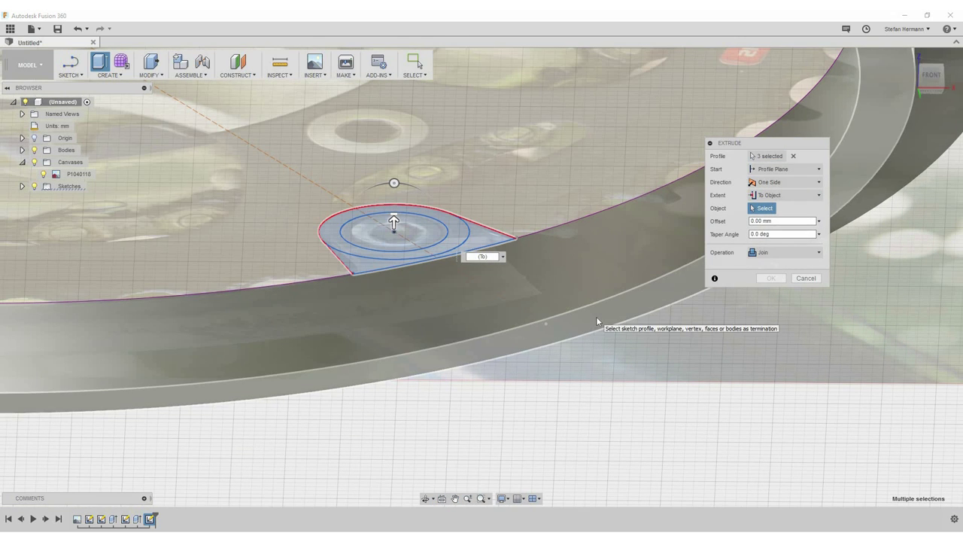
click(596, 318)
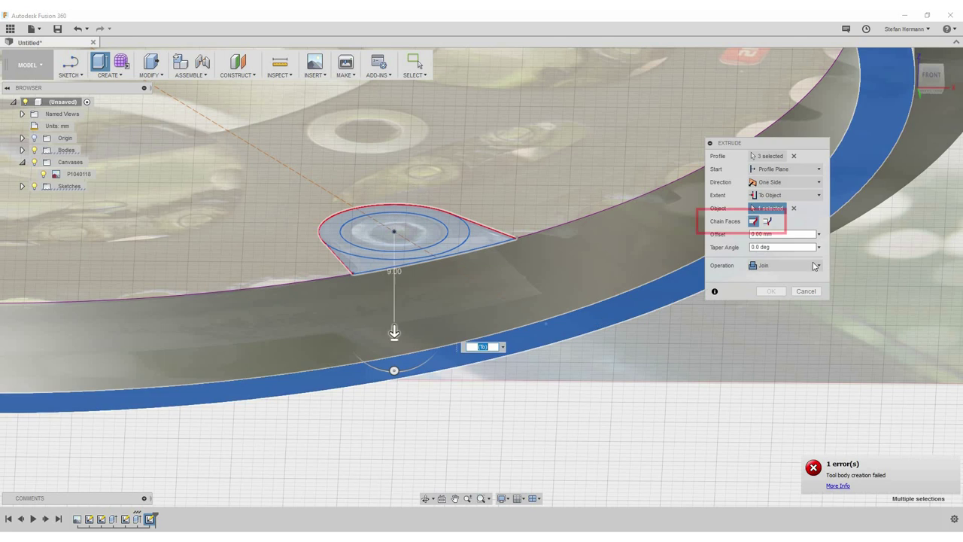
click(766, 223)
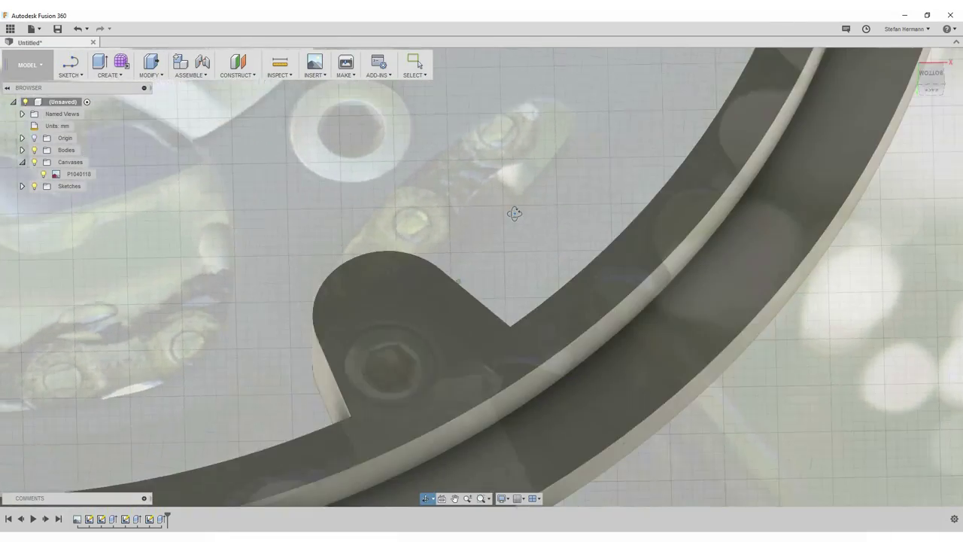
key(Escape)
scroll(456, 217, down, 2)
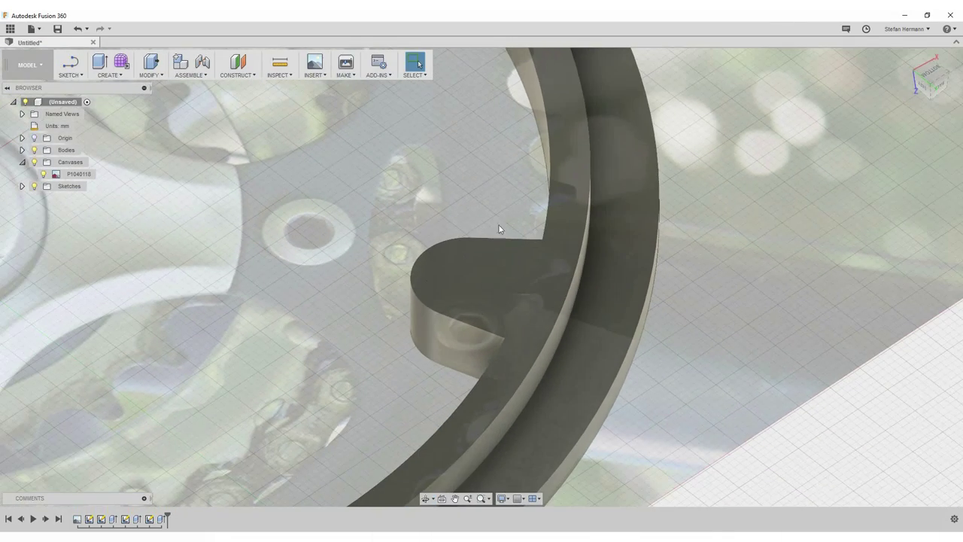
Sketch a circle on the lug face around its rounded end
click(71, 76)
mouse_move(83, 121)
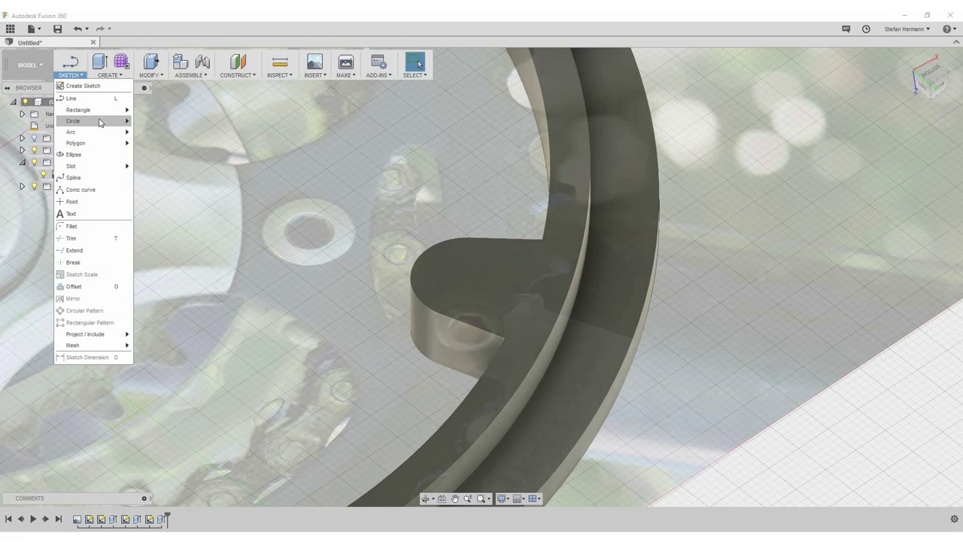
click(150, 124)
click(457, 282)
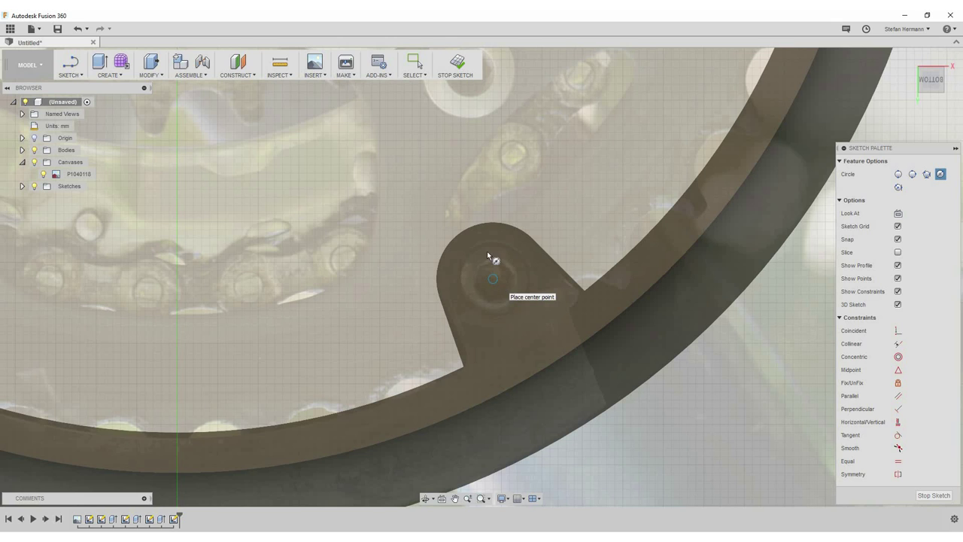
click(492, 278)
click(477, 230)
key(Escape)
drag(543, 247, 550, 251)
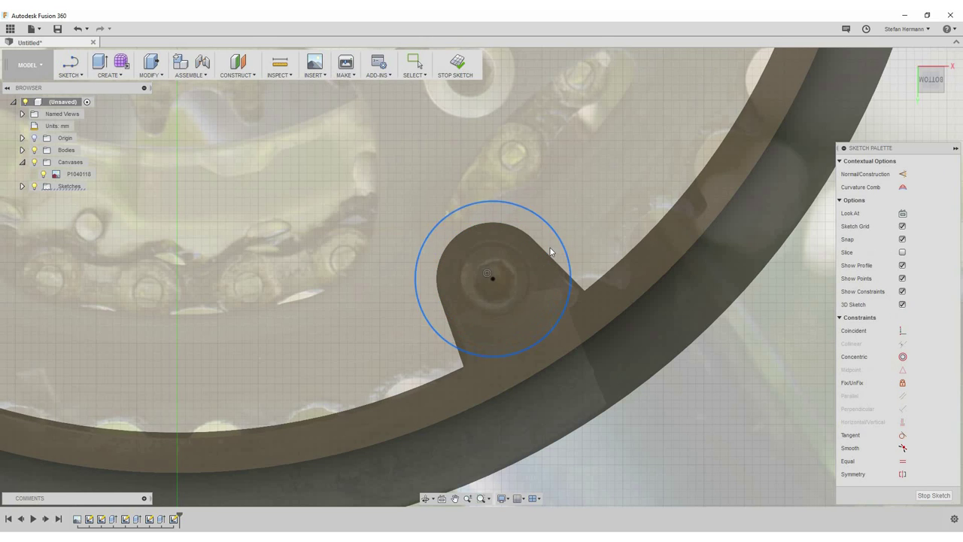
Make the new circle concentric with the lug's rounded edge
click(904, 347)
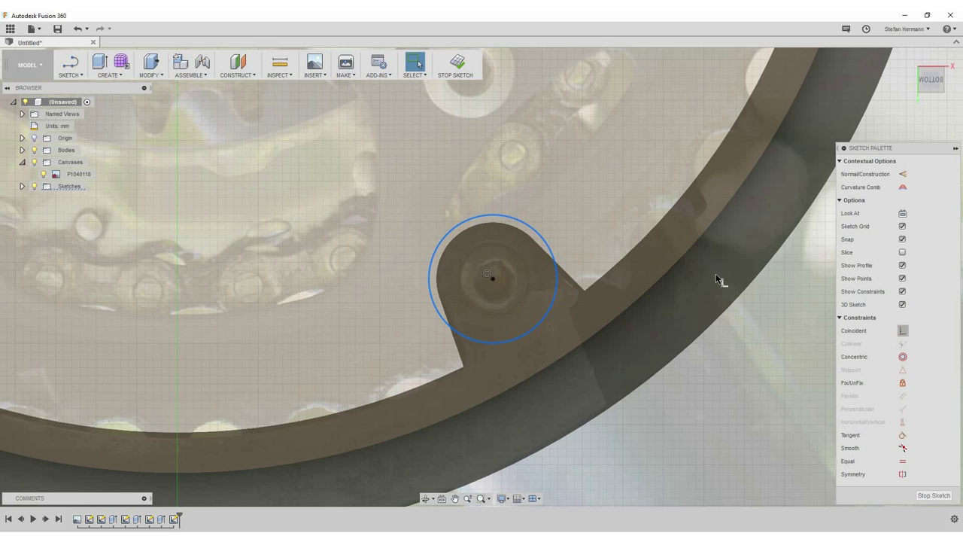
click(525, 236)
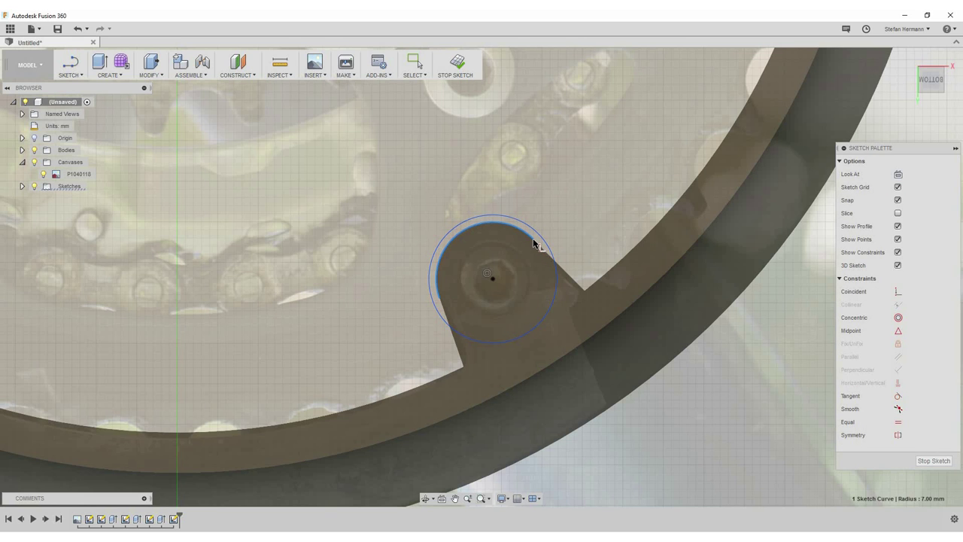
key(Escape)
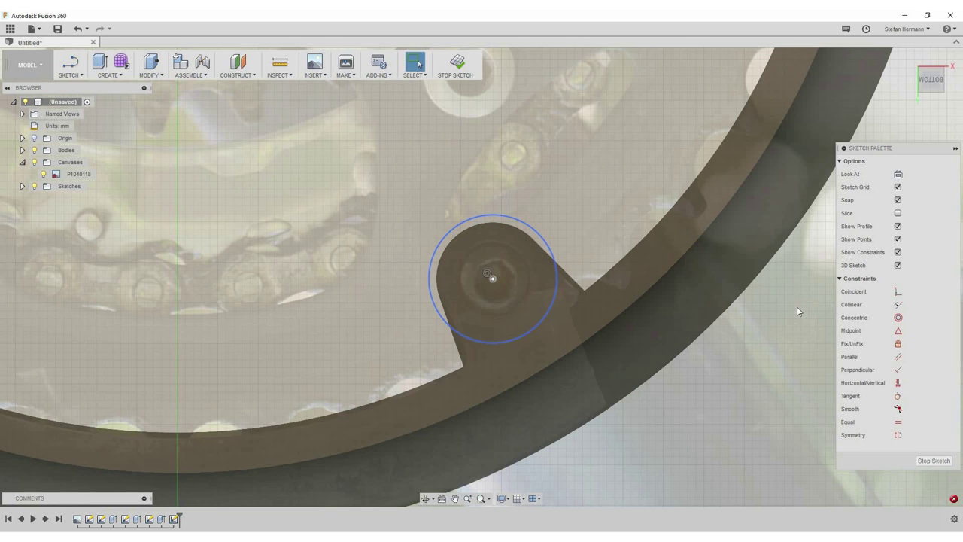
click(557, 280)
click(905, 334)
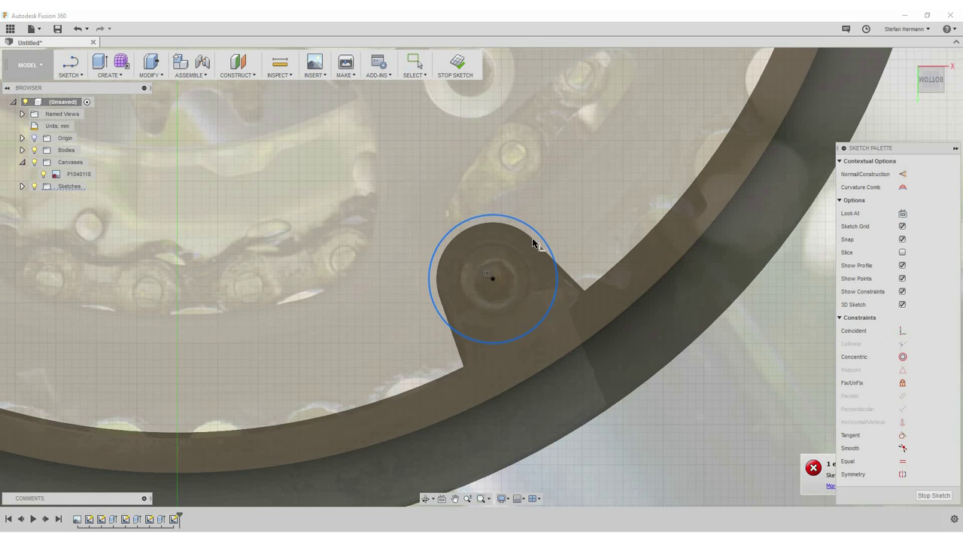
key(Escape)
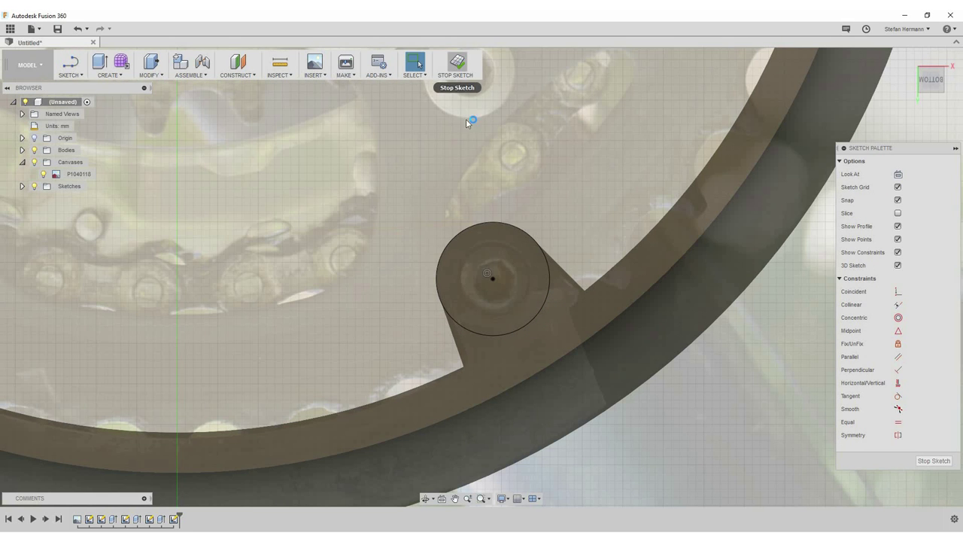
Finish the sketch and extrude the circle upward into a cylindrical boss
click(454, 65)
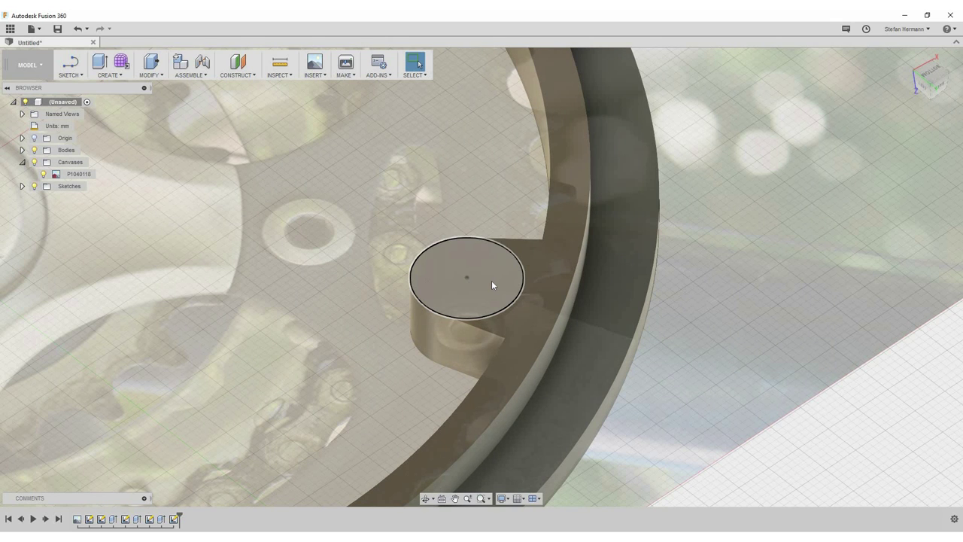
click(491, 284)
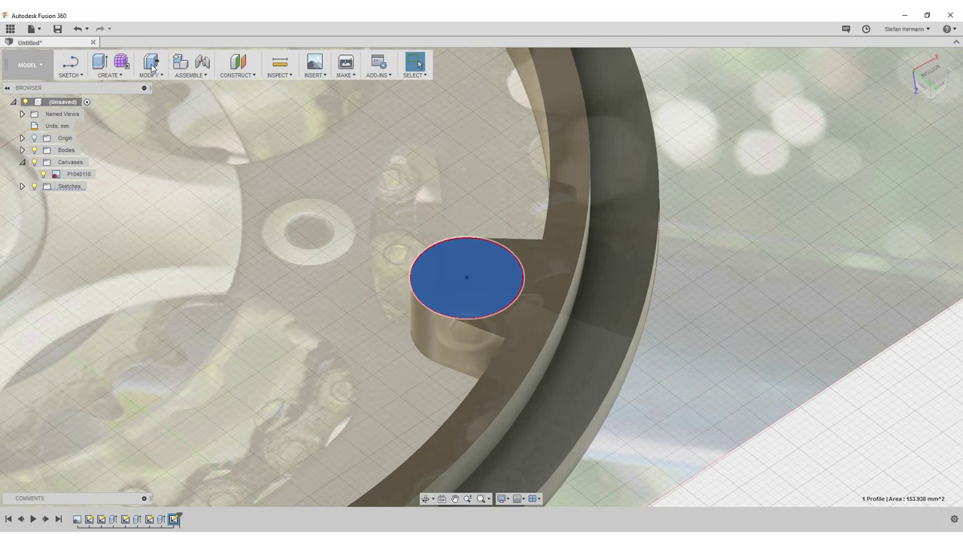
key(q)
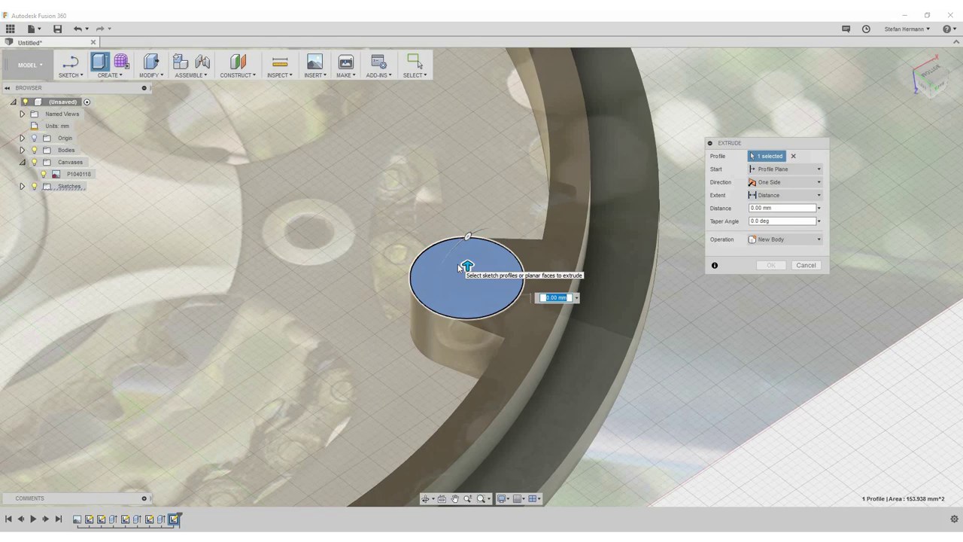
key(Return)
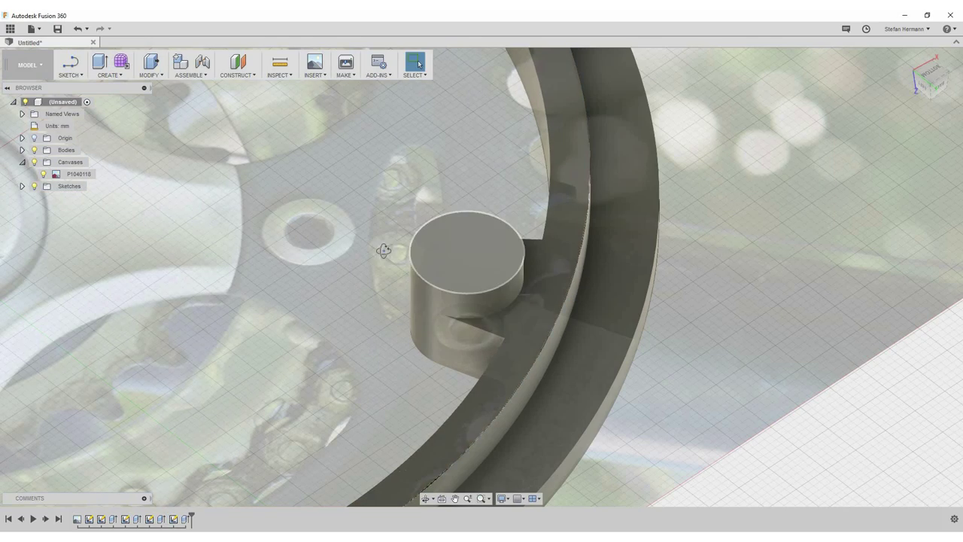
Reopen Sketch4 for editing from the Sketches list in the browser
mouse_move(384, 249)
shift+middle_down()
mouse_move(380, 193)
mouse_move(376, 241)
shift+middle_up()
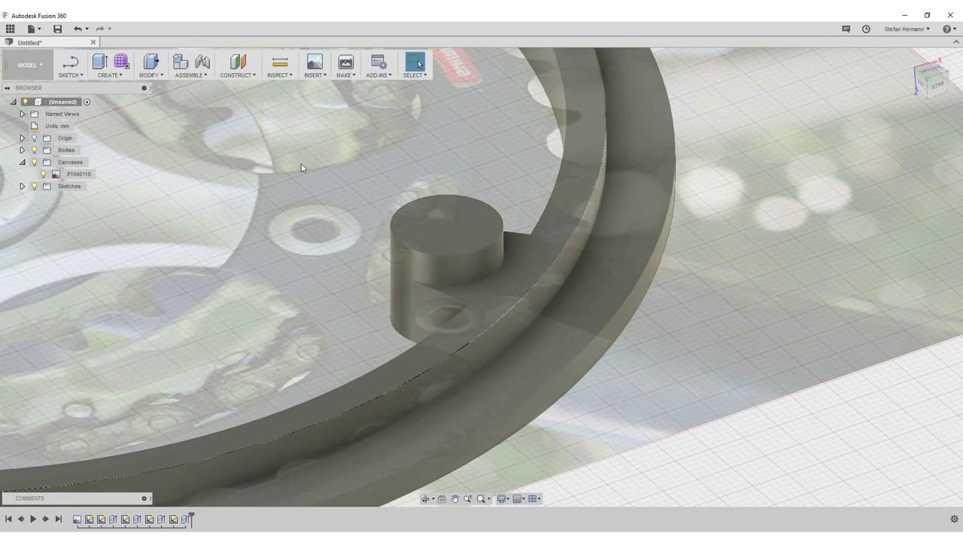
click(160, 78)
shift+middle_drag(474, 188, 495, 80)
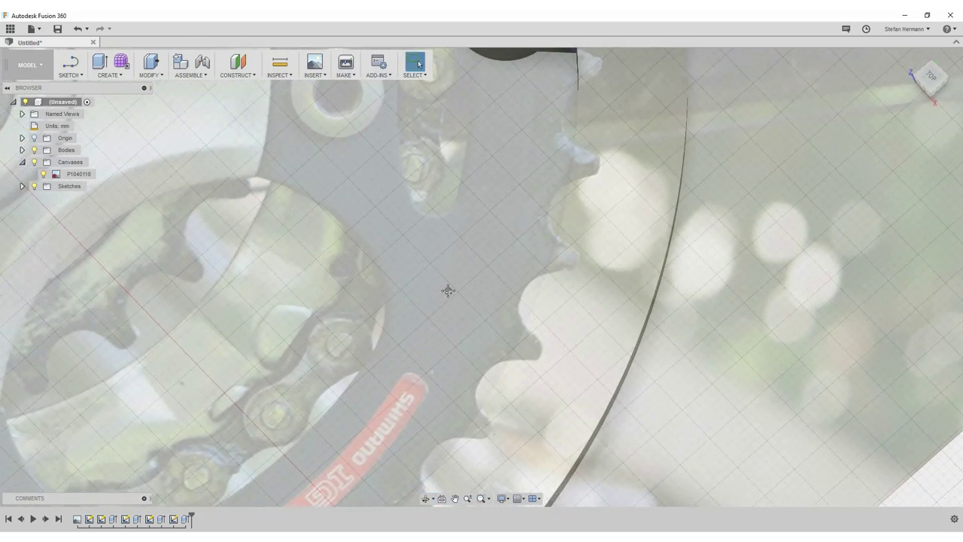
scroll(438, 329, up, 5)
shift+middle_drag(438, 313, 432, 324)
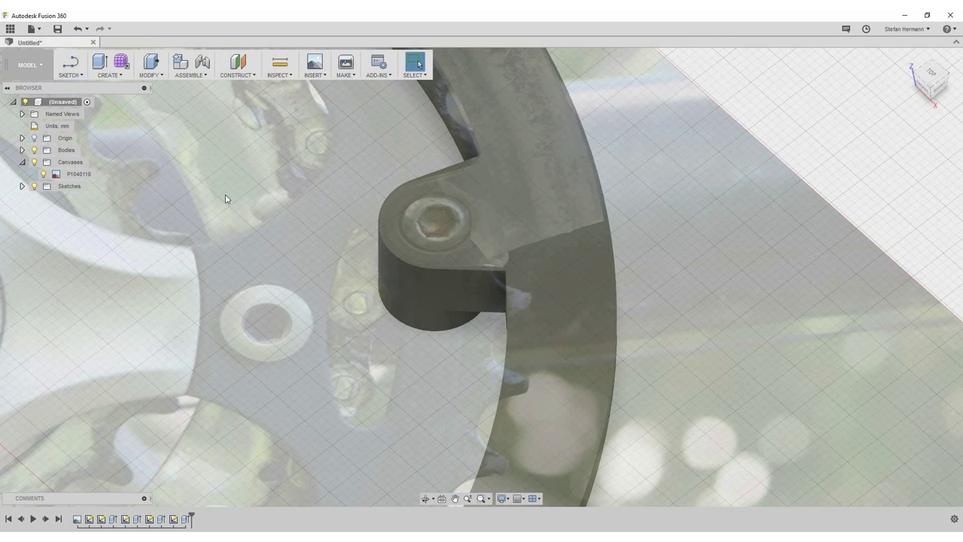
click(23, 186)
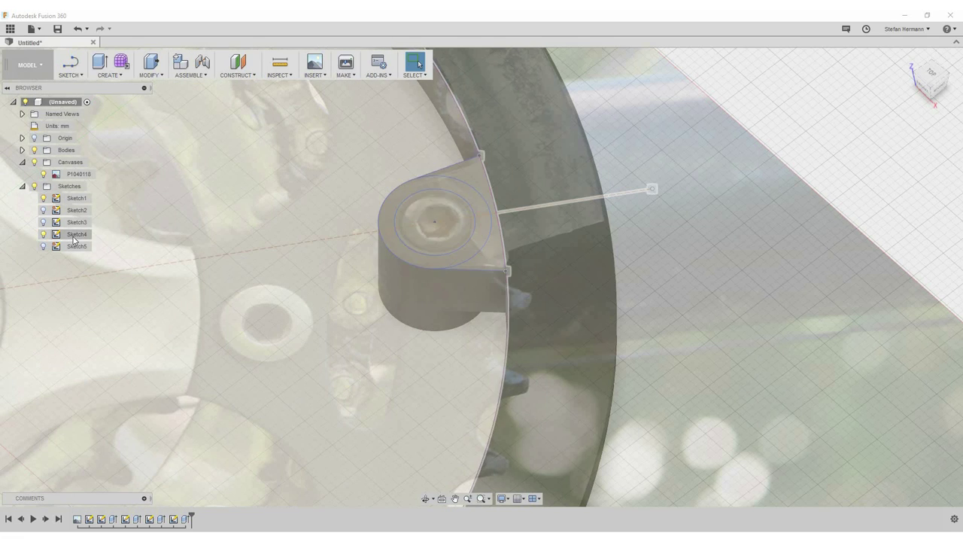
right_click(75, 235)
click(139, 261)
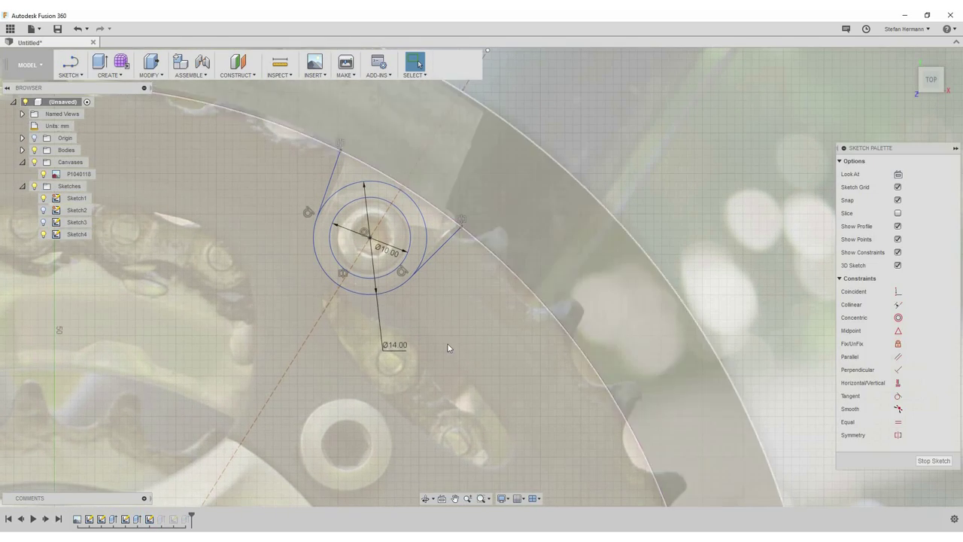
Draw a 6 mm circle centred on the boss centre
key(c)
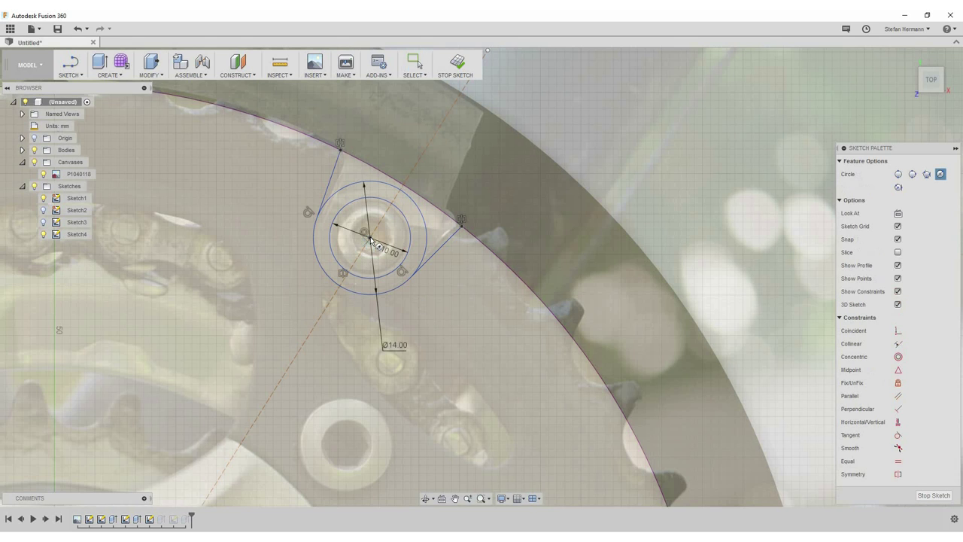
click(369, 237)
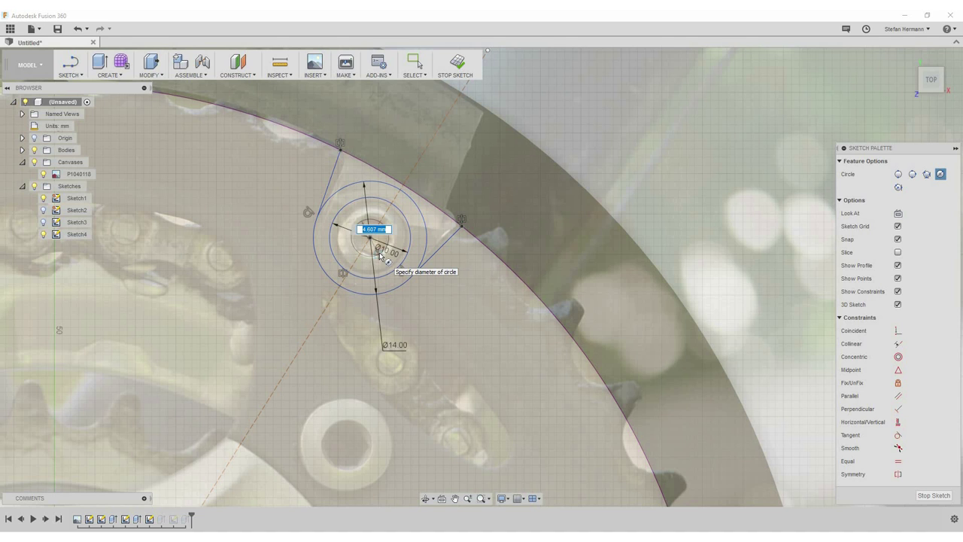
text(6)
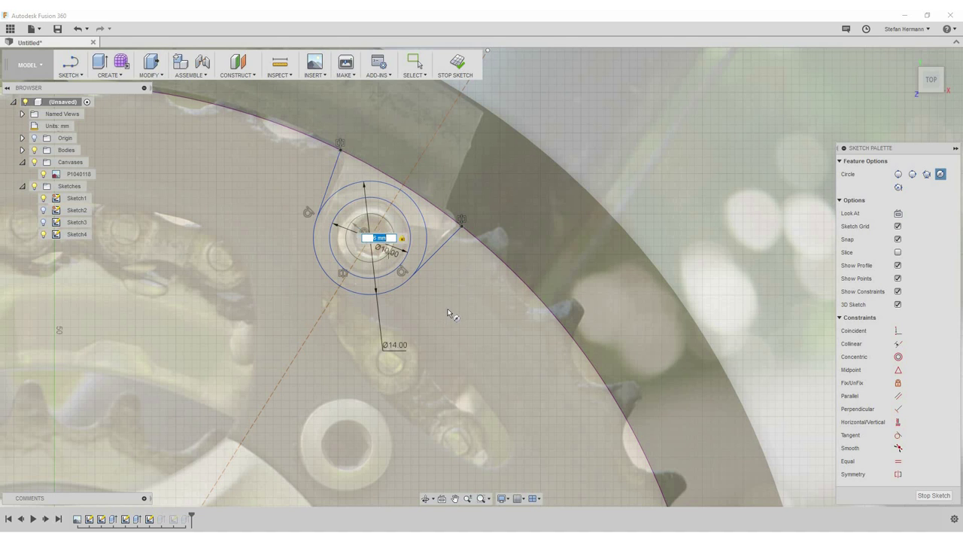
key(Return)
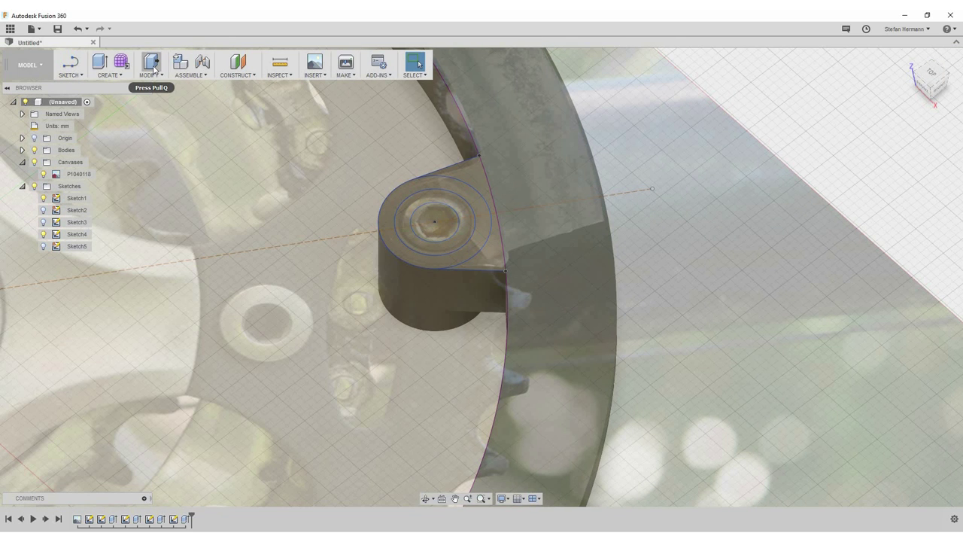
Cut the 6 mm circle down through the boss as a bolt hole
key(q)
click(431, 214)
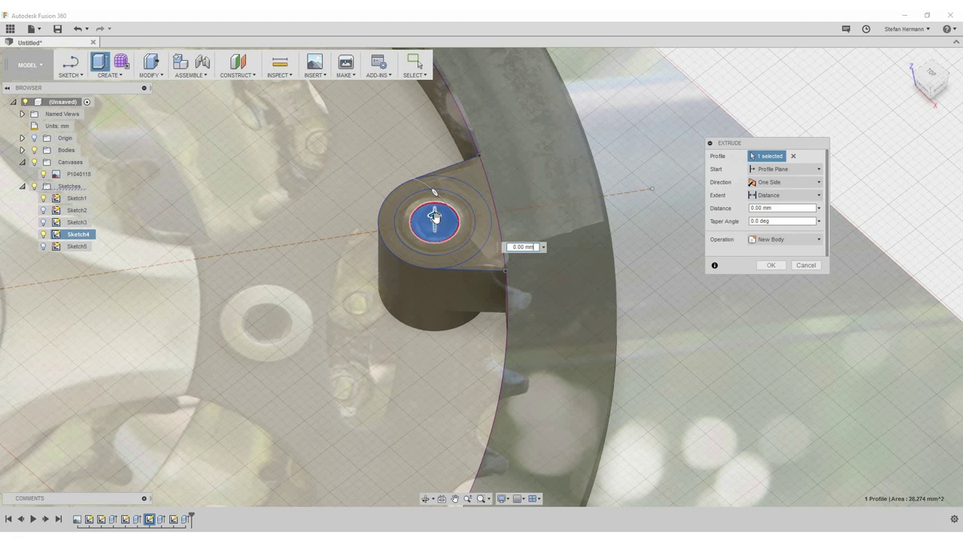
drag(435, 324, 431, 387)
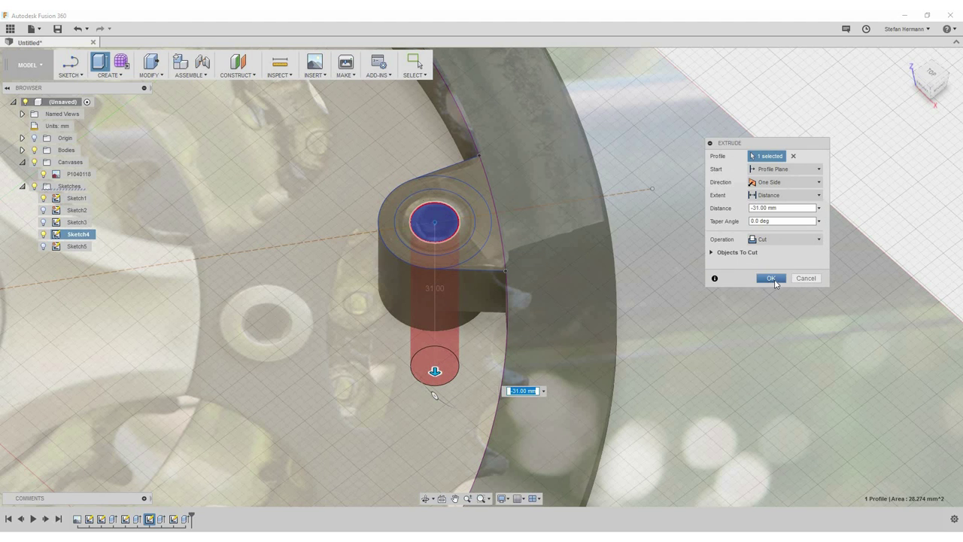
click(771, 280)
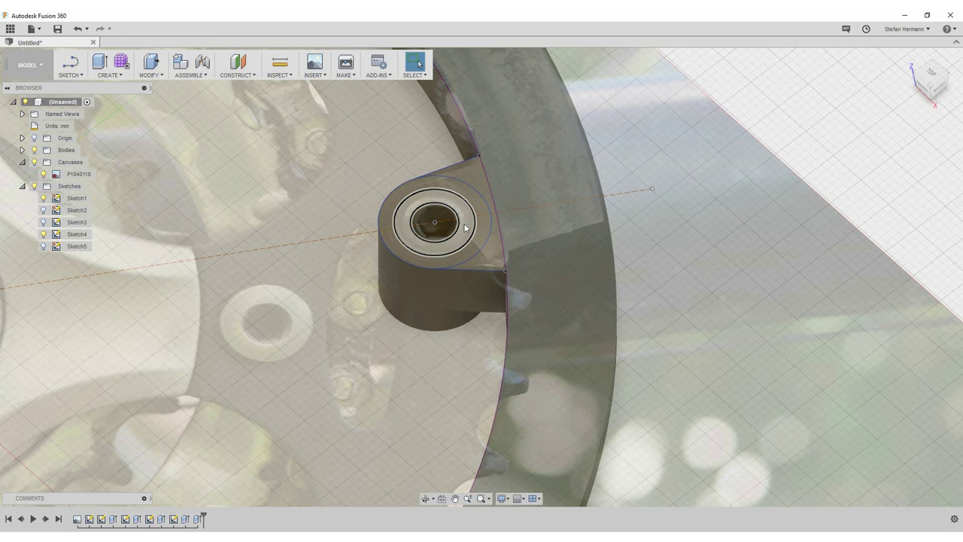
Cut the ring profile around the hole 6 mm deep as a counterbore
click(426, 203)
click(98, 63)
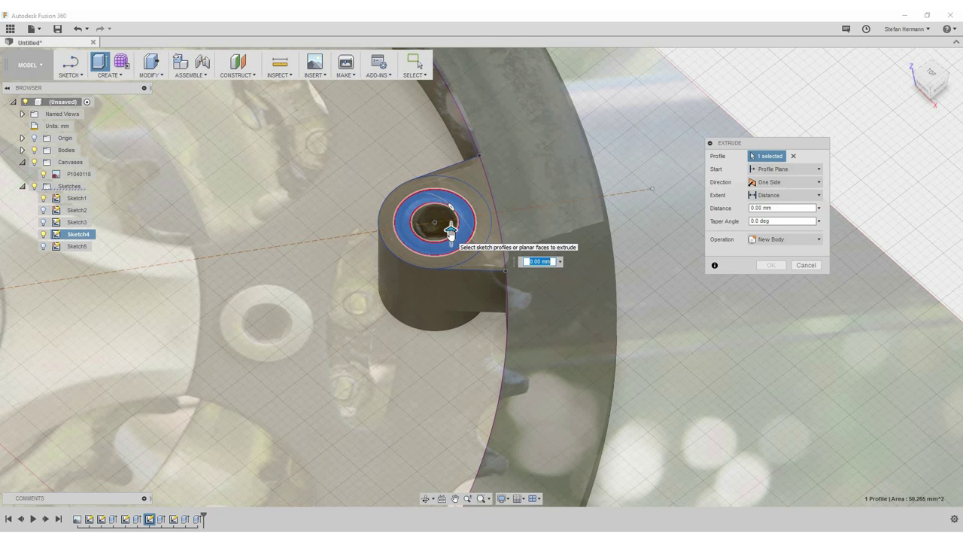
drag(451, 246, 458, 368)
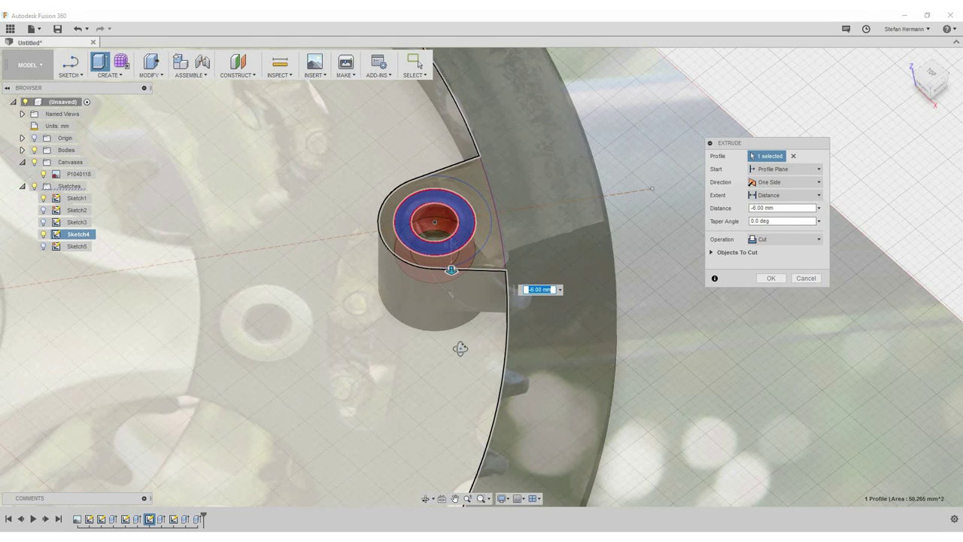
shift+middle_drag(458, 369, 451, 301)
click(816, 197)
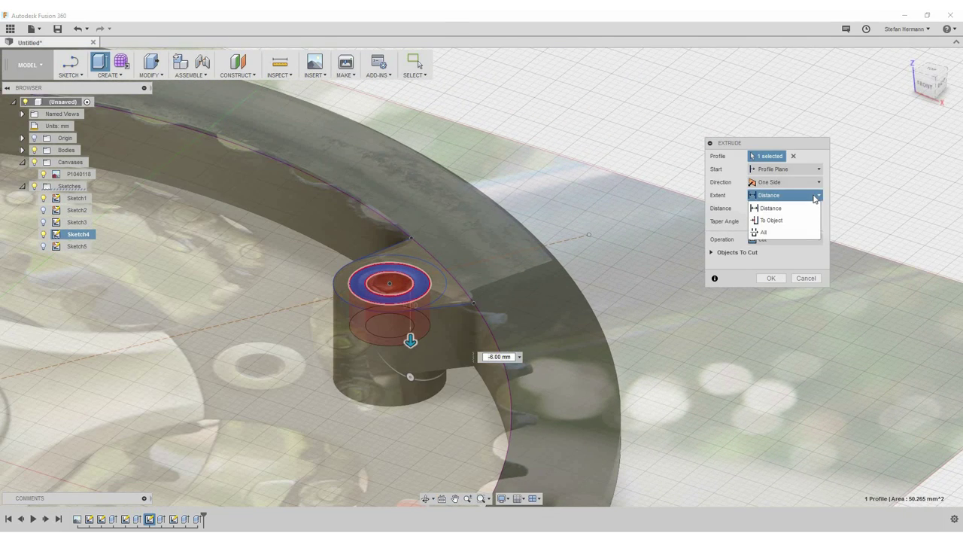
click(814, 198)
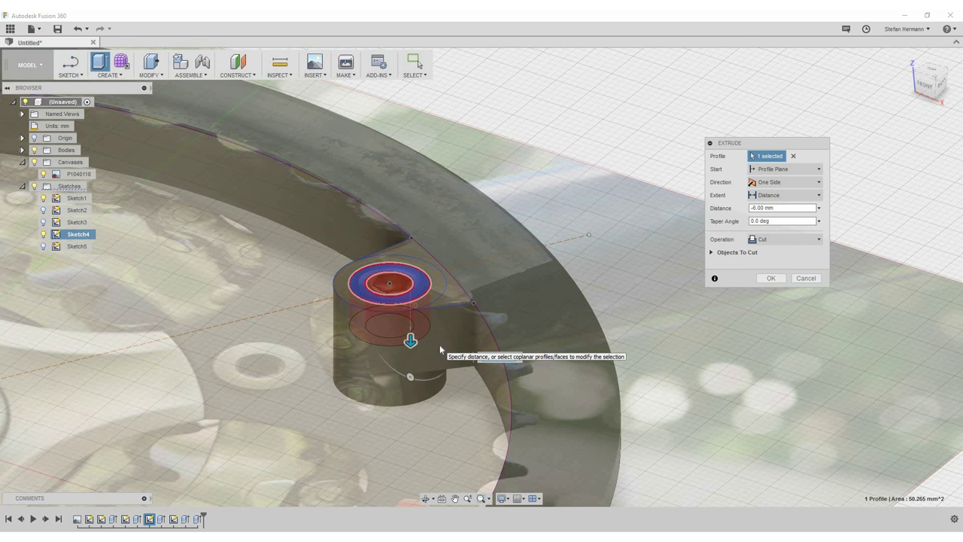
click(501, 374)
text(-8.5)
key(Return)
mouse_move(404, 296)
shift+middle_down()
mouse_move(409, 218)
mouse_move(404, 314)
shift+middle_up()
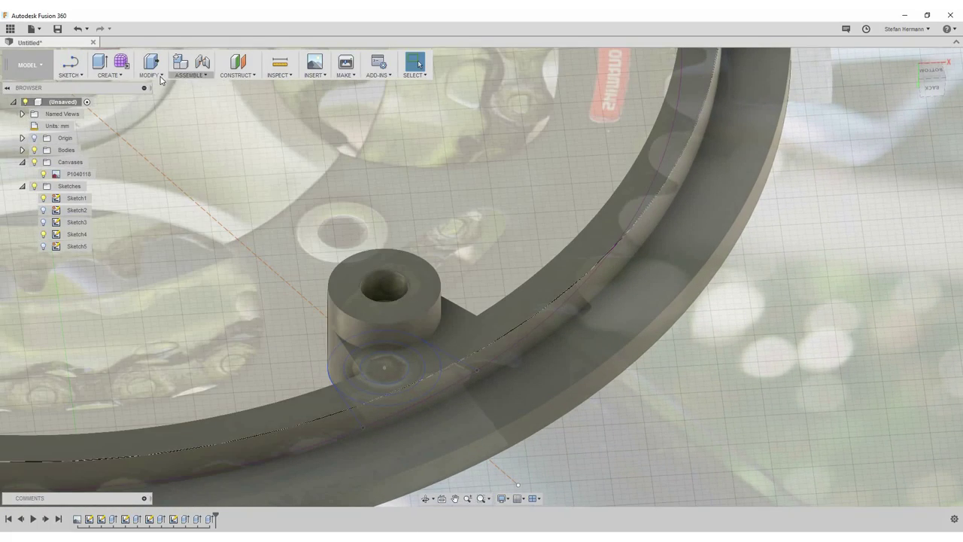
Chamfer the boss's top outer edge by 2 mm
click(152, 75)
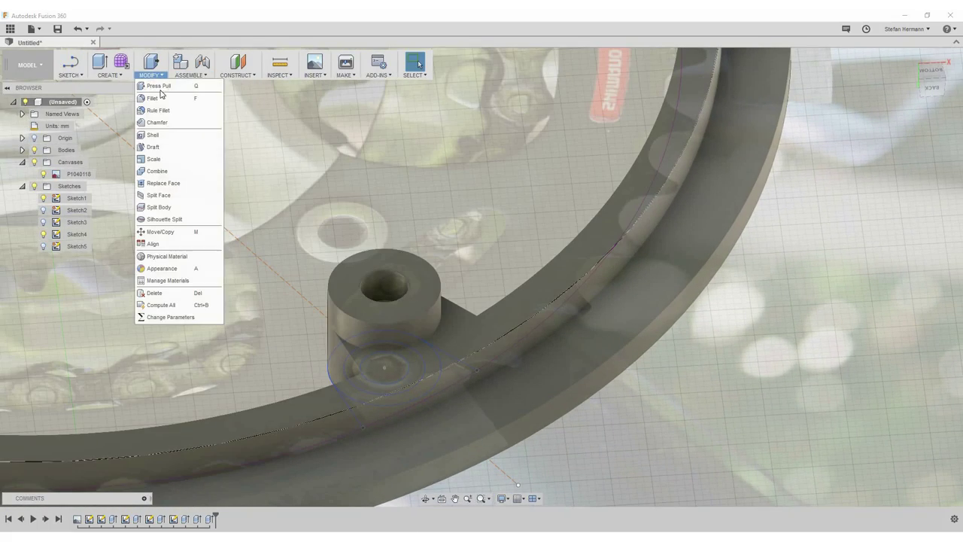
click(157, 122)
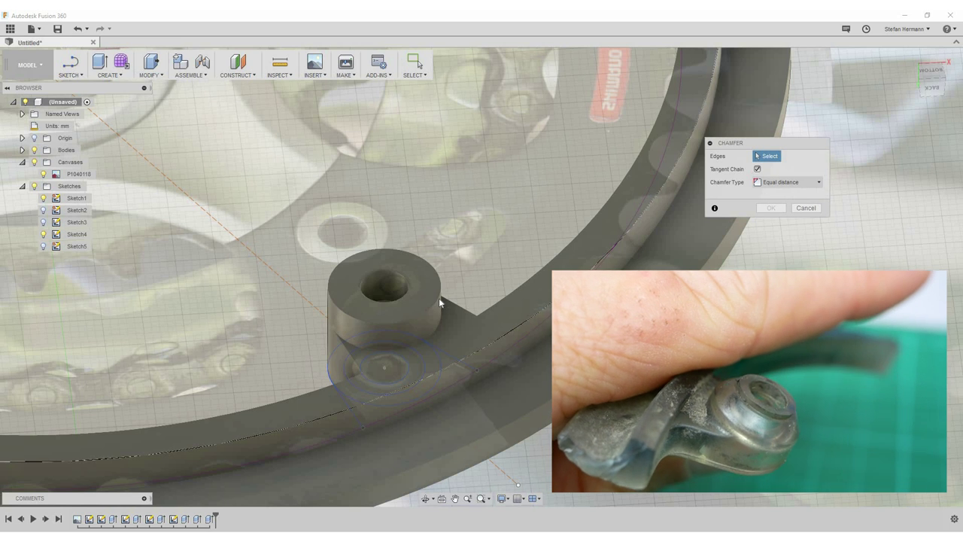
click(438, 298)
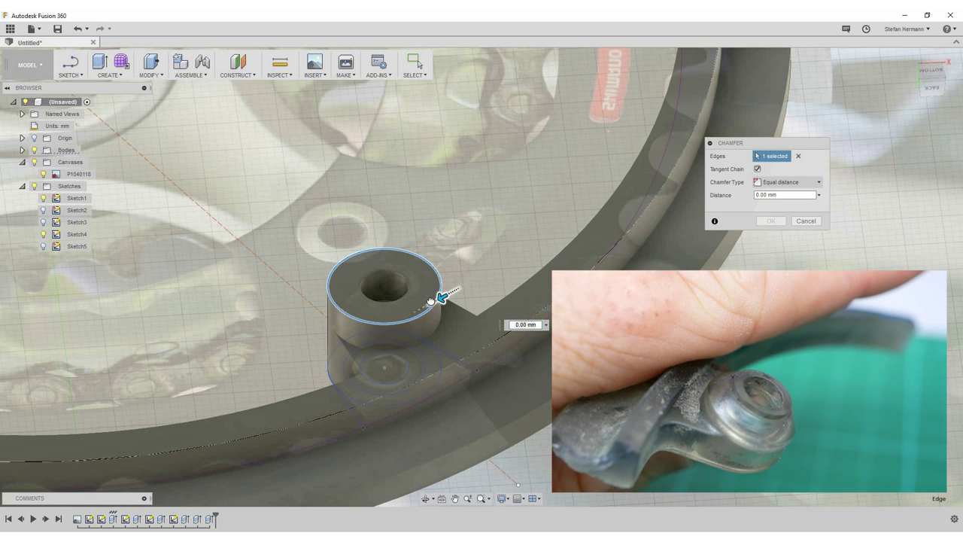
drag(438, 298, 434, 302)
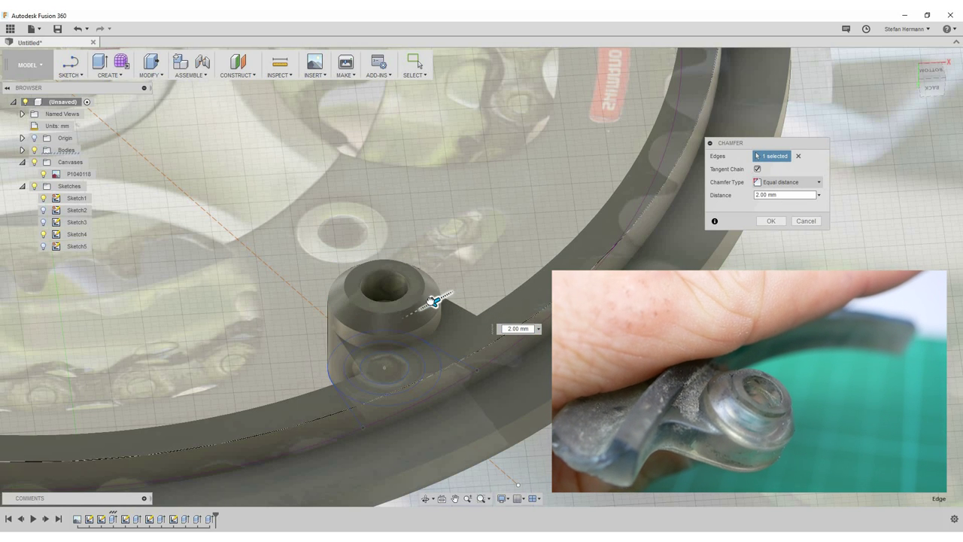
click(771, 223)
Hide the P1040118 reference photo after orbiting to view the whole ring
mouse_move(512, 229)
shift+middle_down()
mouse_move(457, 105)
mouse_move(498, 273)
mouse_move(495, 258)
mouse_move(492, 299)
mouse_move(489, 252)
shift+middle_up()
shift+middle_drag(492, 296, 489, 248)
click(42, 175)
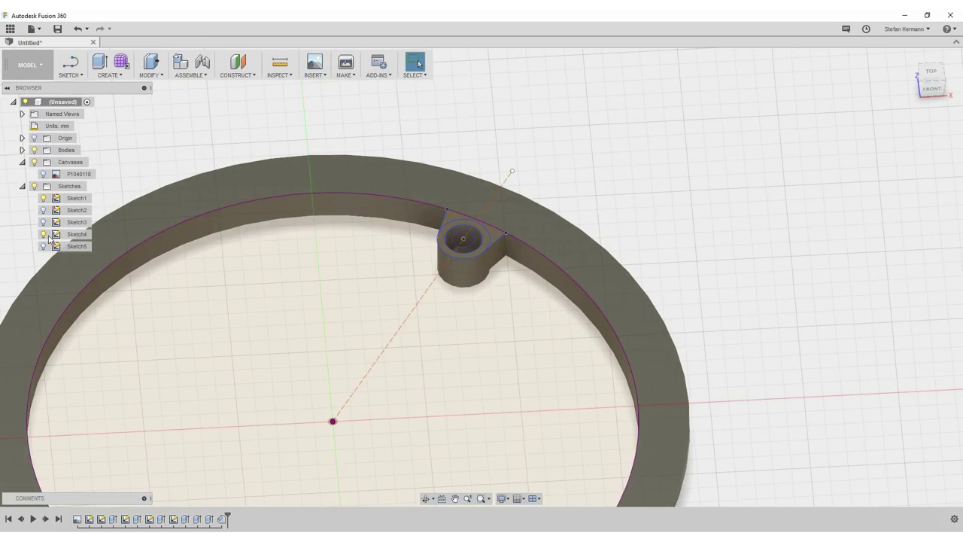
Start a circular pattern and select the boss and bolt-hole faces
shift+middle_drag(387, 368, 399, 367)
drag(399, 367, 509, 338)
key(Escape)
shift+middle_drag(449, 344, 445, 342)
scroll(445, 342, up, 2)
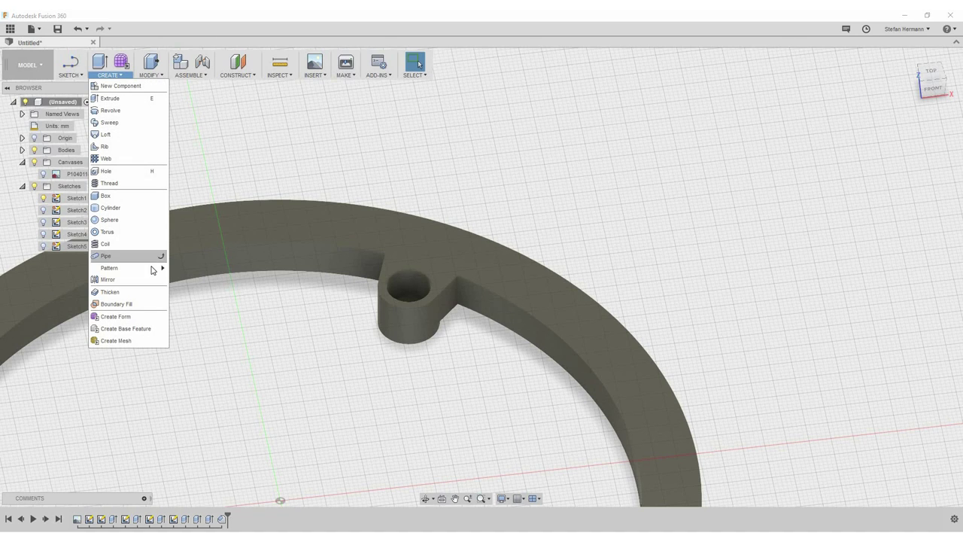
mouse_move(120, 267)
click(193, 279)
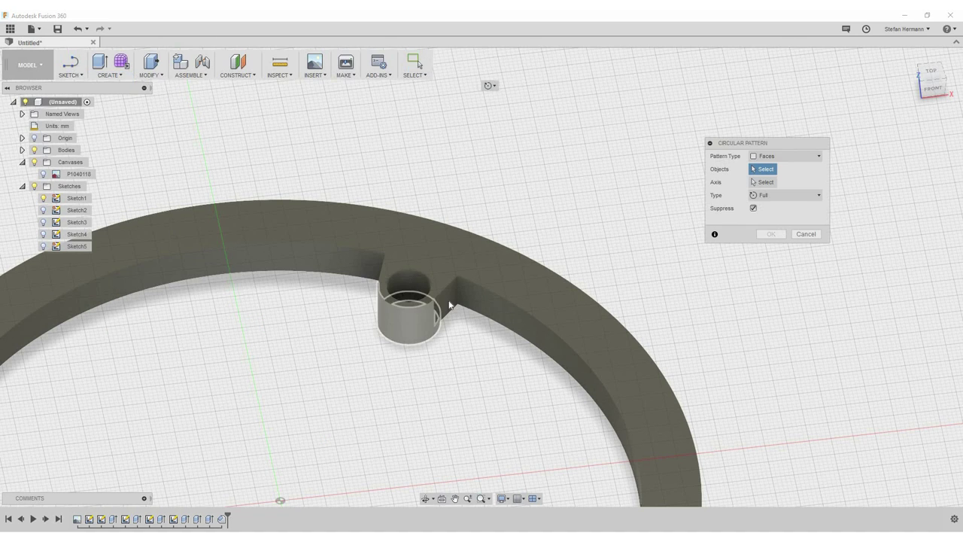
click(436, 319)
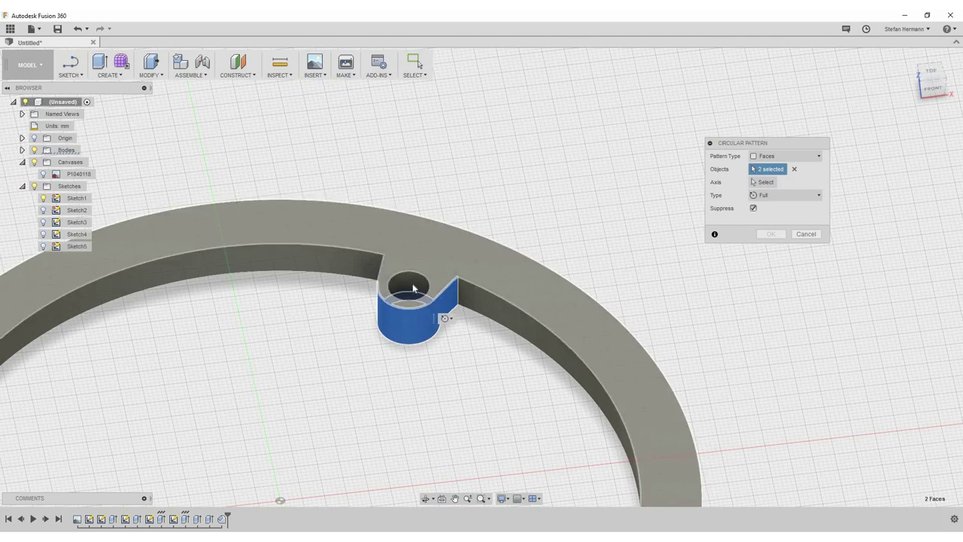
click(413, 284)
mouse_move(413, 285)
shift+middle_down()
mouse_move(419, 340)
mouse_move(386, 368)
mouse_move(401, 319)
mouse_move(383, 407)
mouse_move(308, 440)
mouse_move(331, 313)
mouse_move(417, 326)
shift+middle_up()
click(412, 306)
click(410, 312)
click(386, 369)
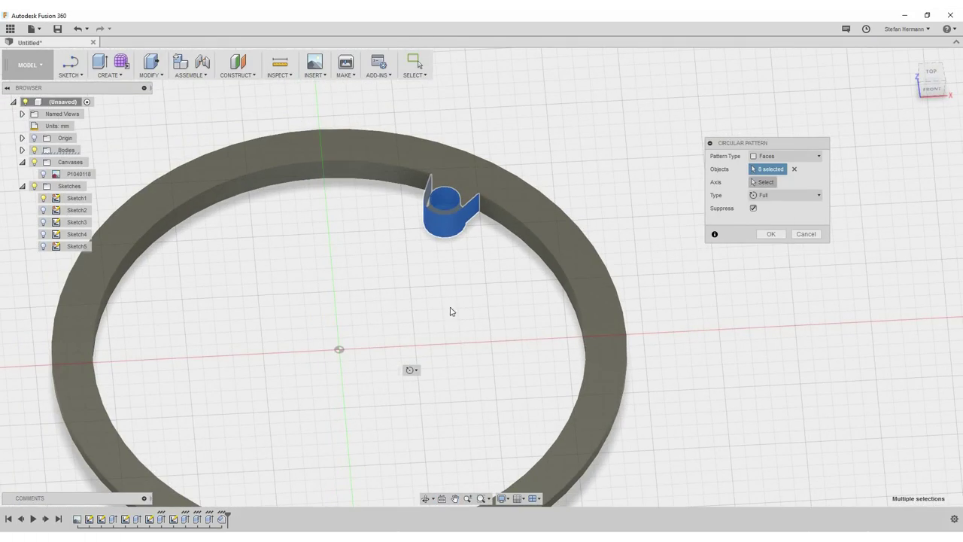
Pattern the lug four times about the ring's centre axis, with the photo shown again
click(339, 334)
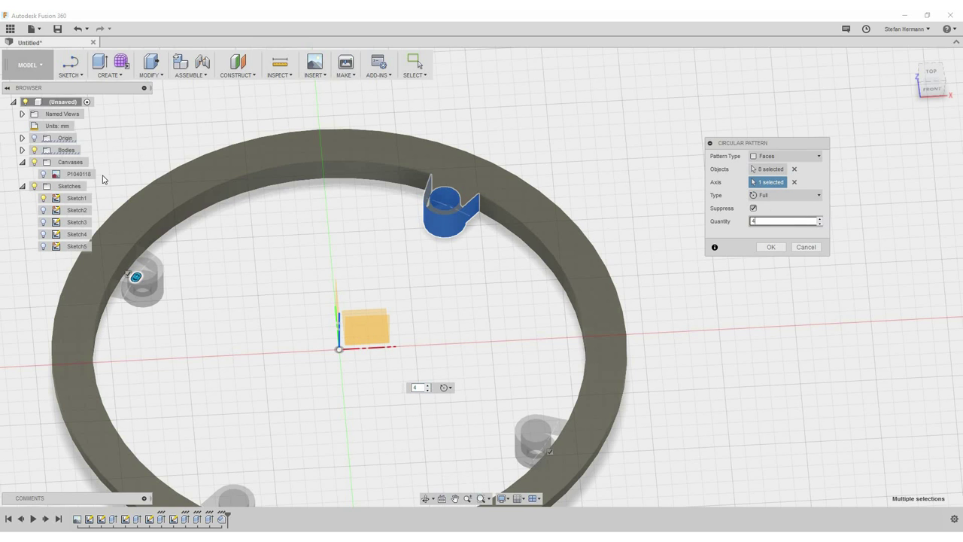
click(43, 174)
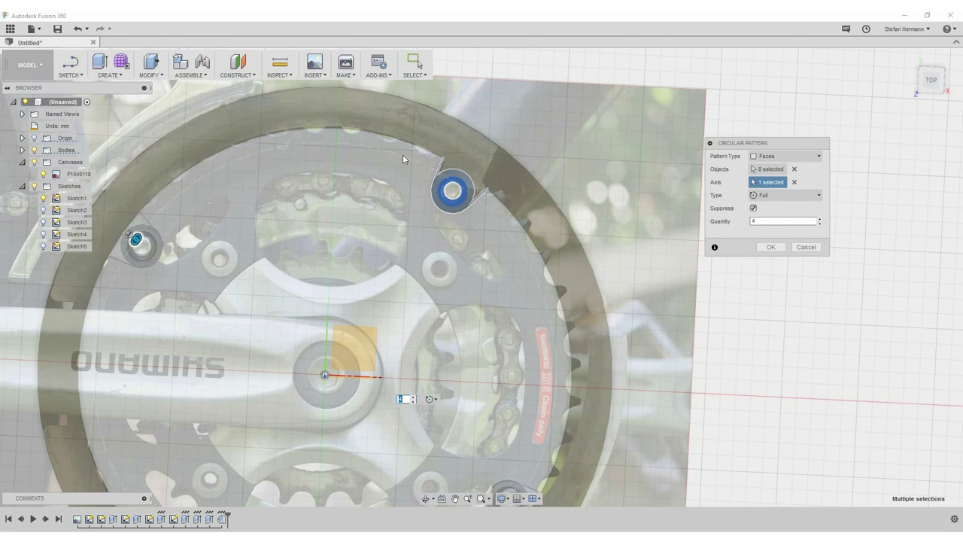
middle_drag(363, 303, 391, 218)
scroll(391, 218, down, 2)
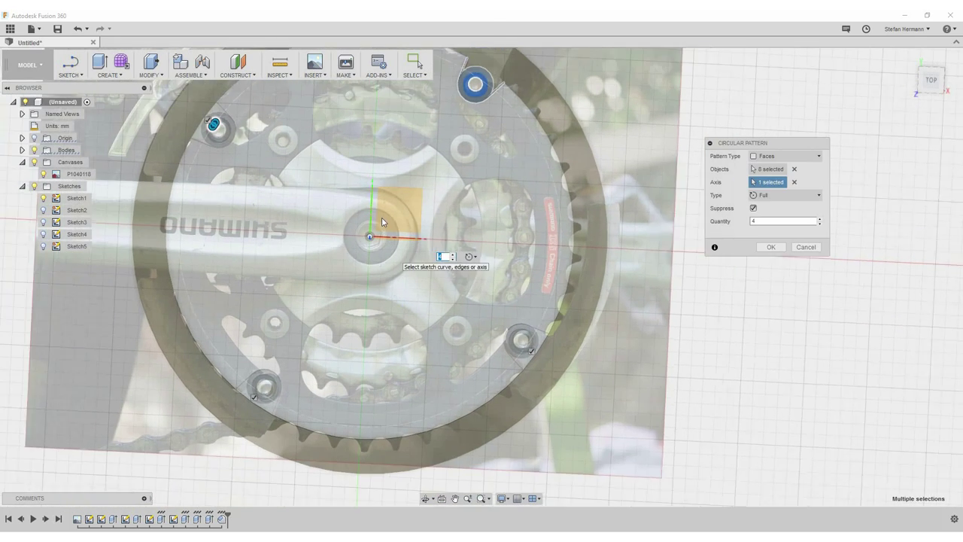
click(931, 81)
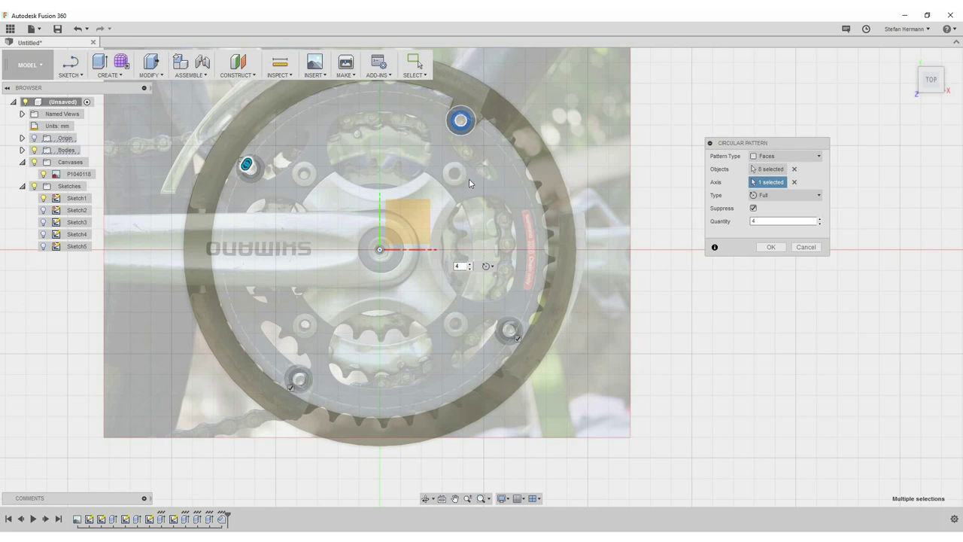
click(771, 248)
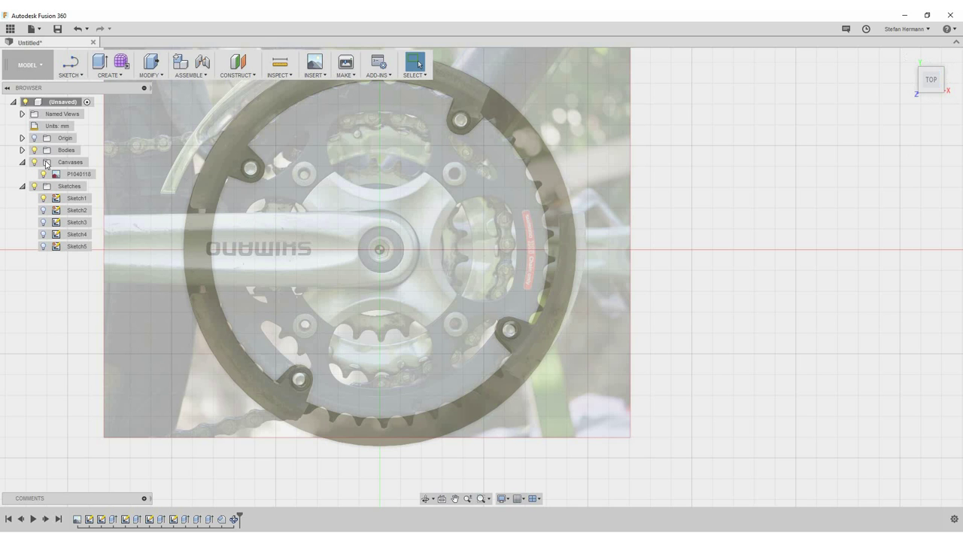
mouse_move(380, 256)
shift+middle_down()
mouse_move(385, 176)
mouse_move(383, 270)
mouse_move(471, 285)
mouse_move(507, 270)
shift+middle_up()
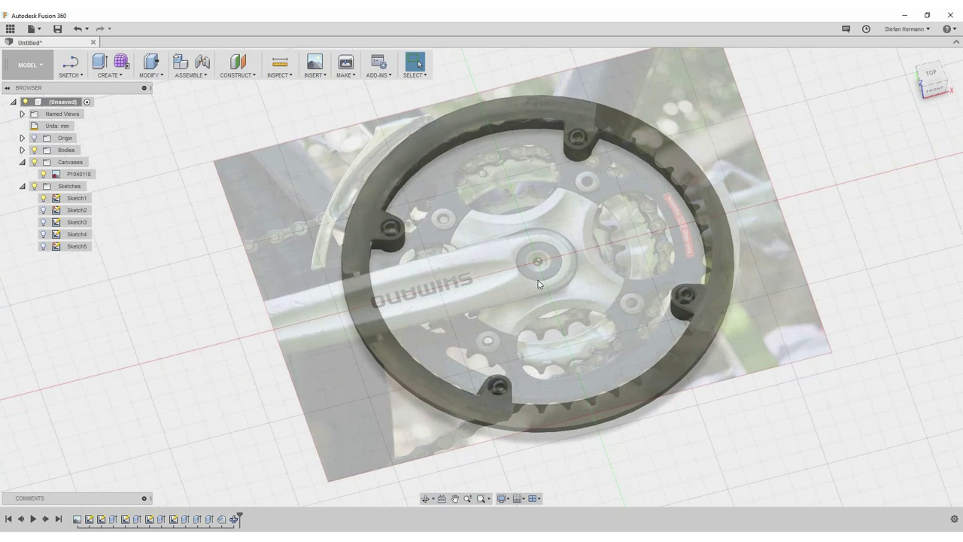
Create a new sketch on the base plane
click(75, 75)
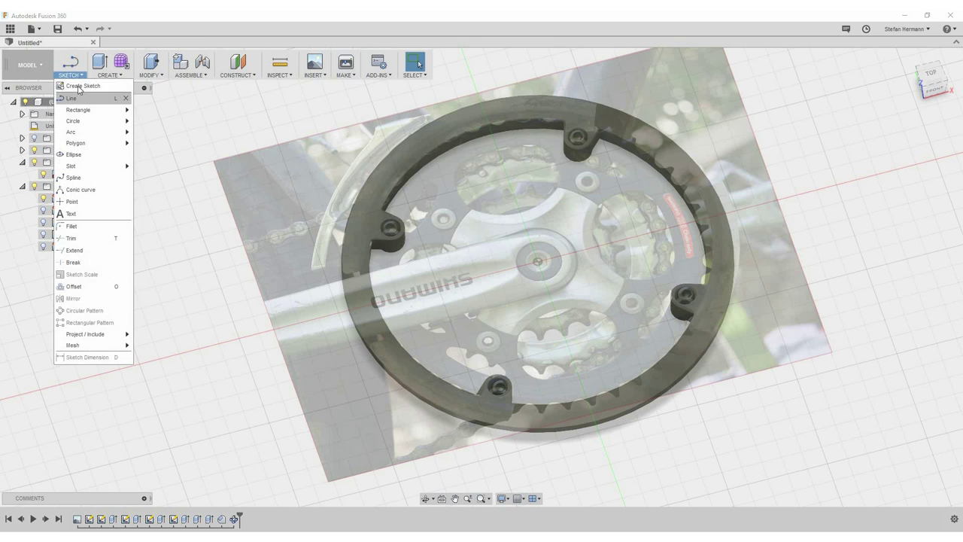
click(78, 87)
click(553, 226)
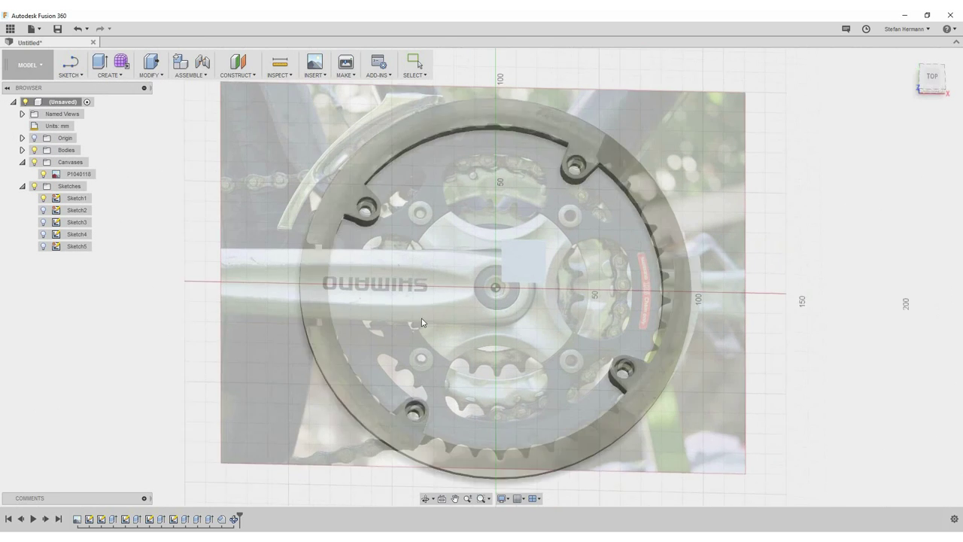
scroll(452, 320, up, 1)
scroll(466, 316, up, 1)
scroll(476, 314, up, 1)
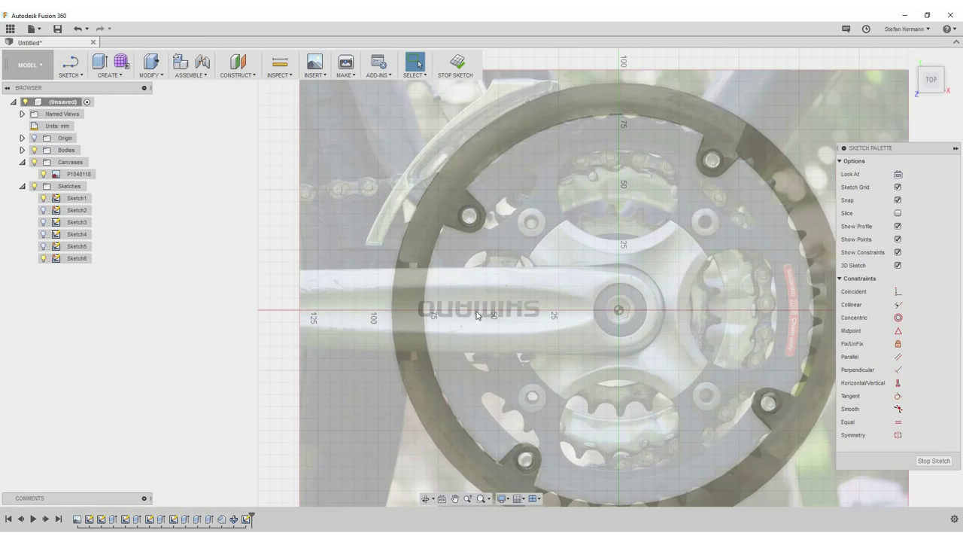
scroll(477, 315, up, 2)
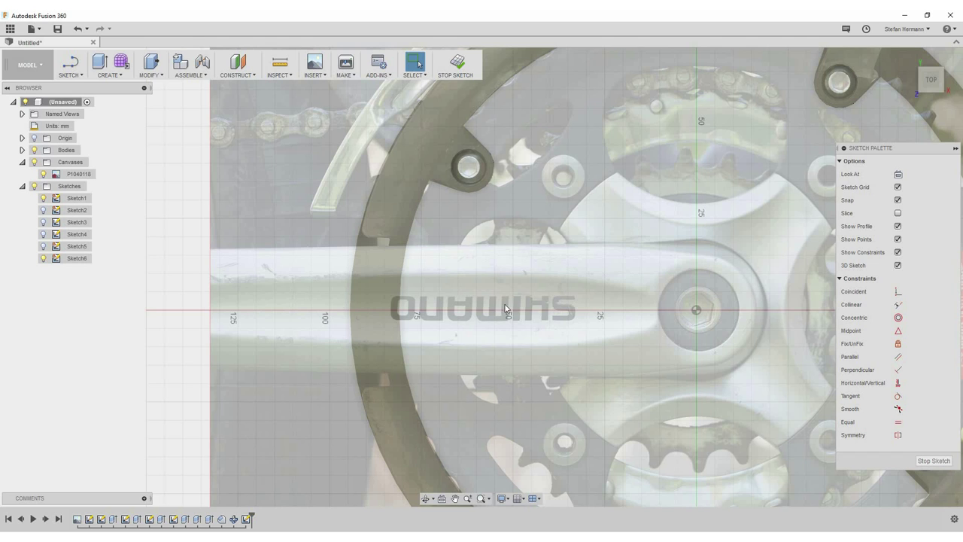
Draw a 60 × 40 mm center rectangle over the crank arm
click(68, 76)
mouse_move(78, 110)
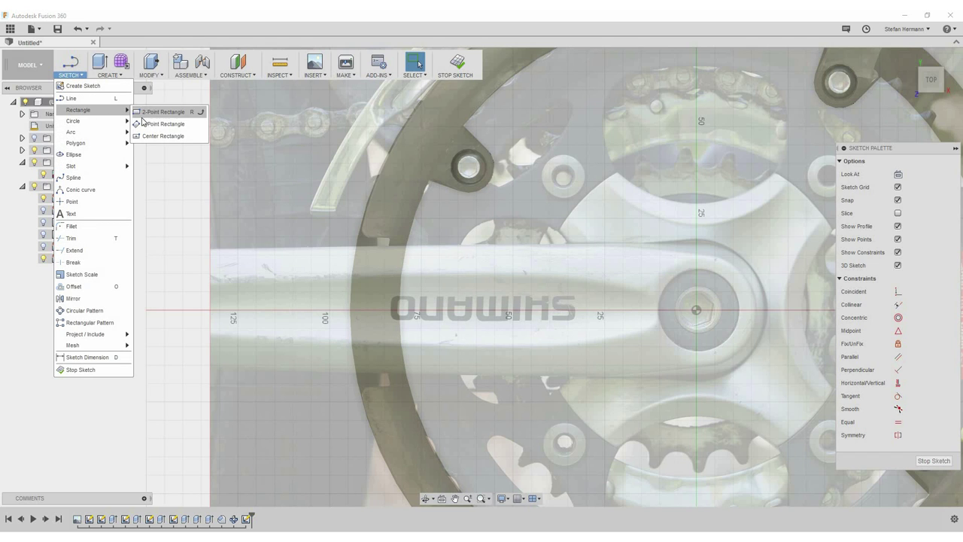
click(163, 136)
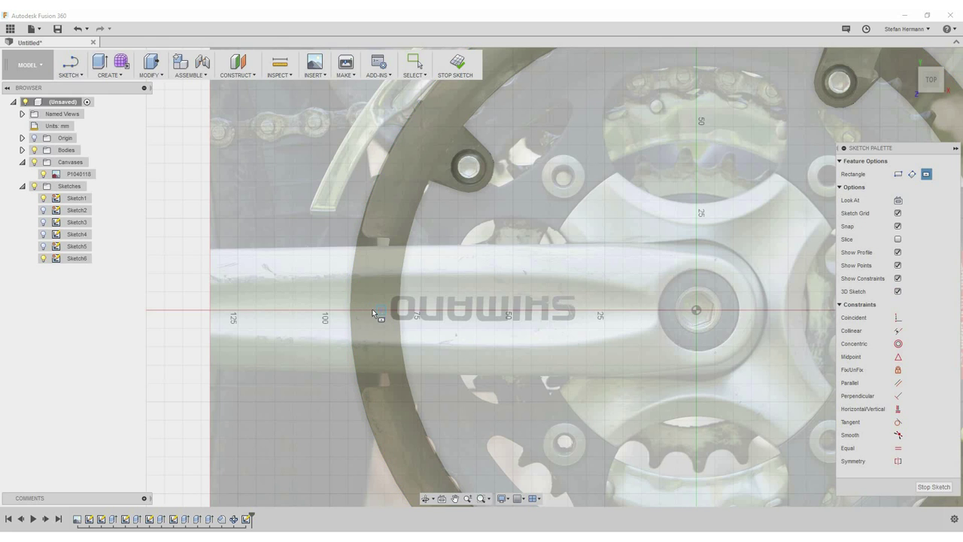
click(366, 310)
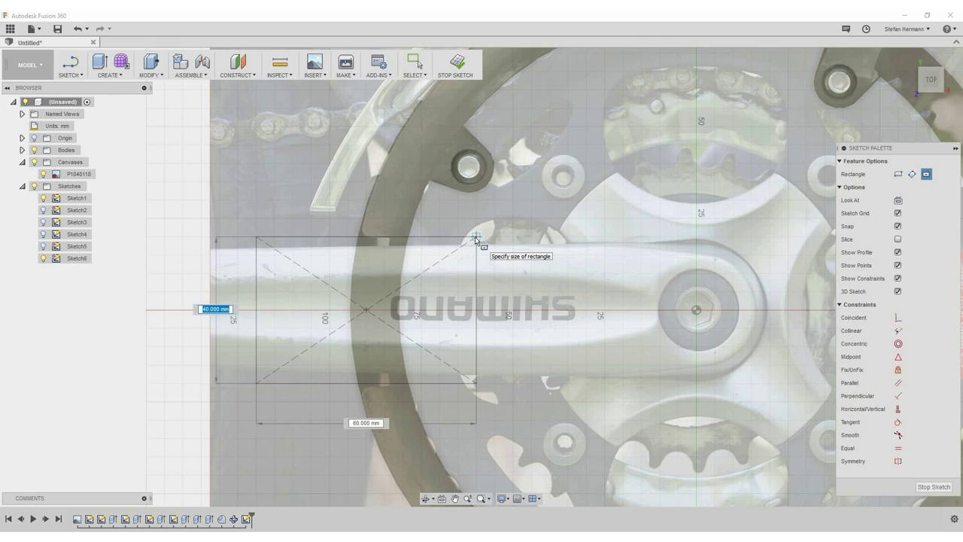
click(475, 236)
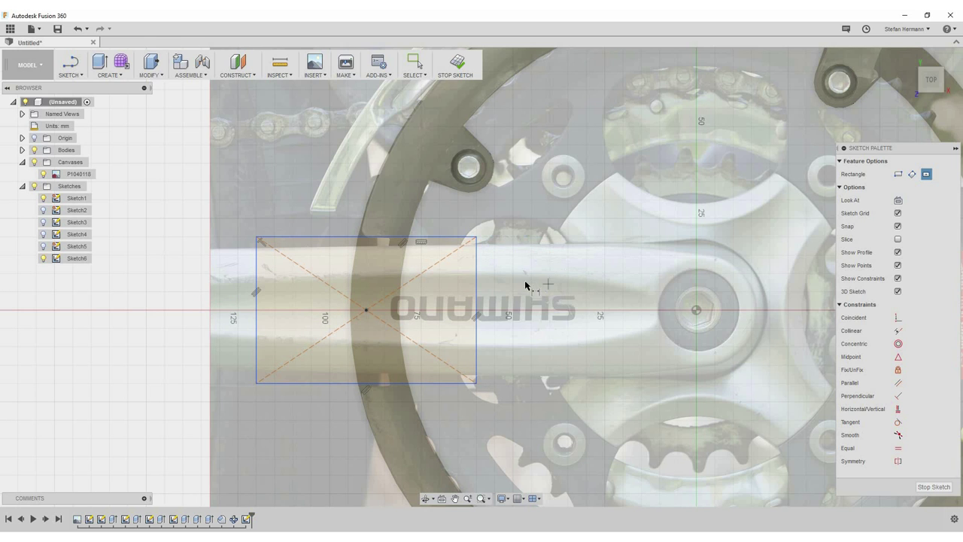
key(Escape)
click(414, 238)
click(542, 314)
key(Return)
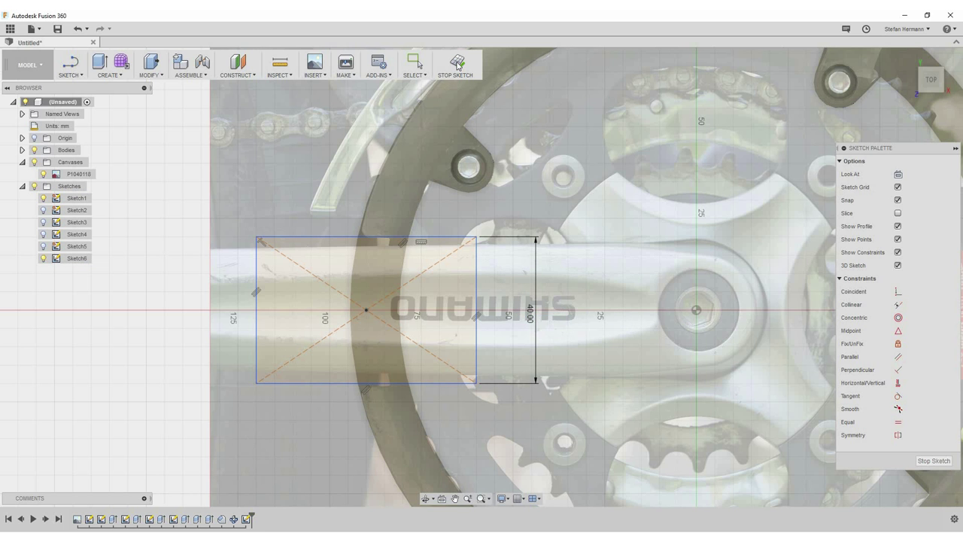
Extrude the rectangle 5 mm down as a cut into the ring
click(455, 64)
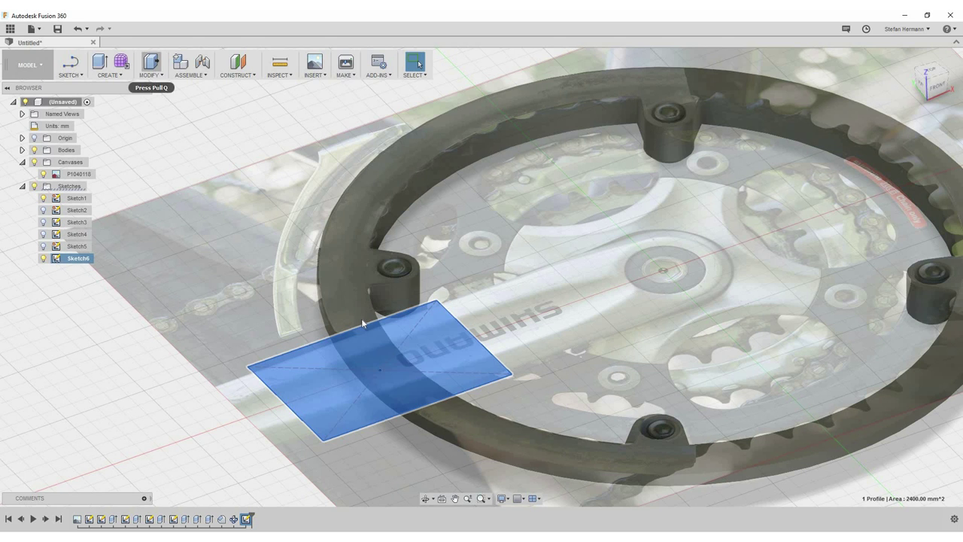
key(e)
drag(380, 361, 388, 378)
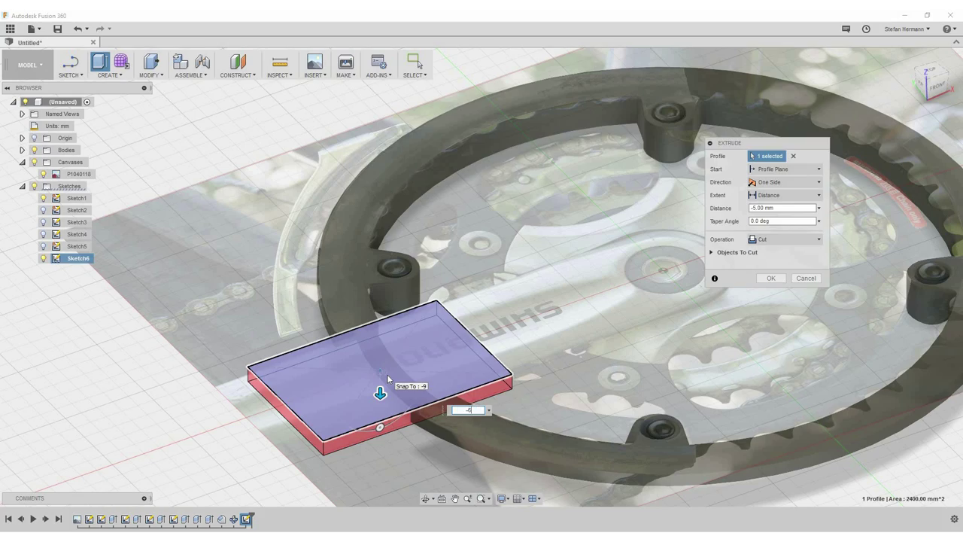
key(Return)
mouse_move(433, 362)
shift+middle_down()
mouse_move(429, 334)
mouse_move(391, 271)
shift+middle_up()
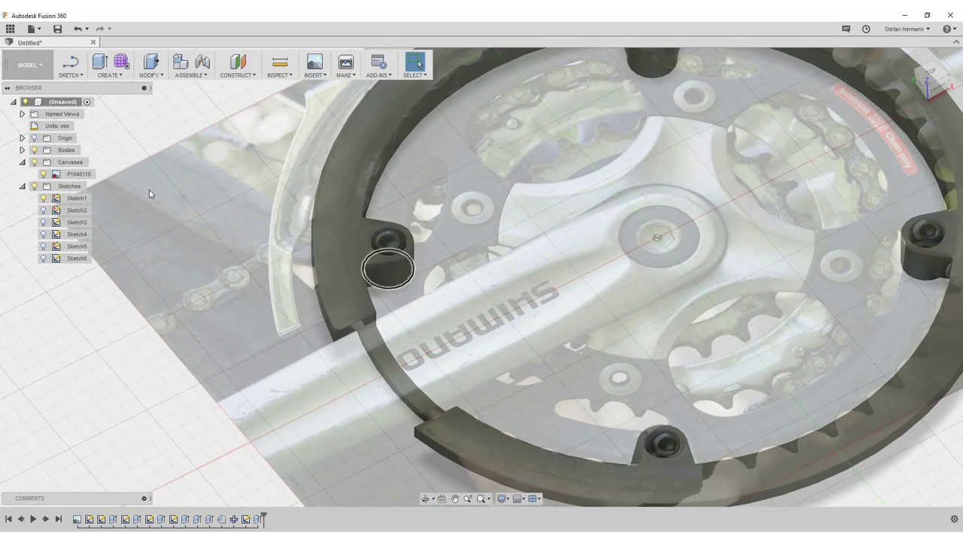
Hide the crank photo and start a new sketch on the ring segment face
key(v)
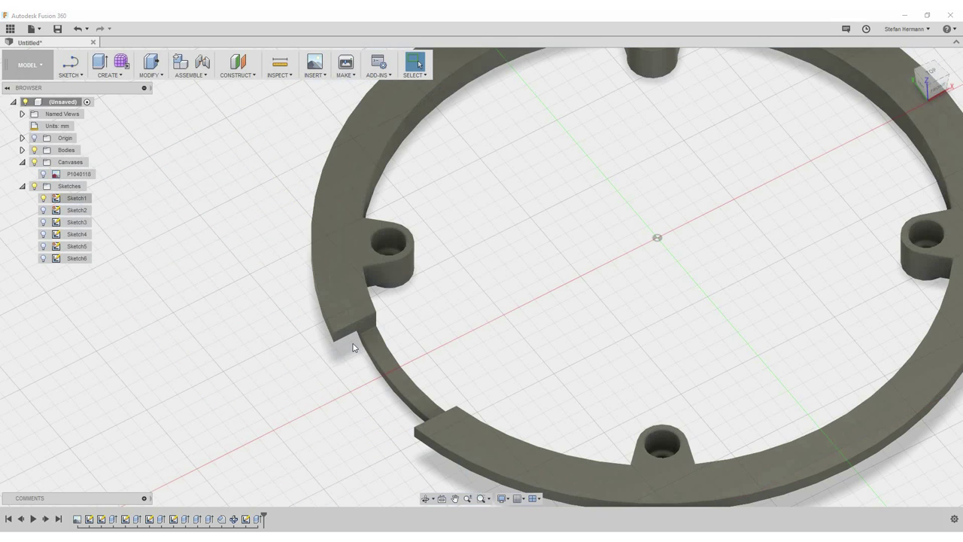
click(378, 351)
click(76, 76)
click(89, 95)
scroll(489, 302, down, 1)
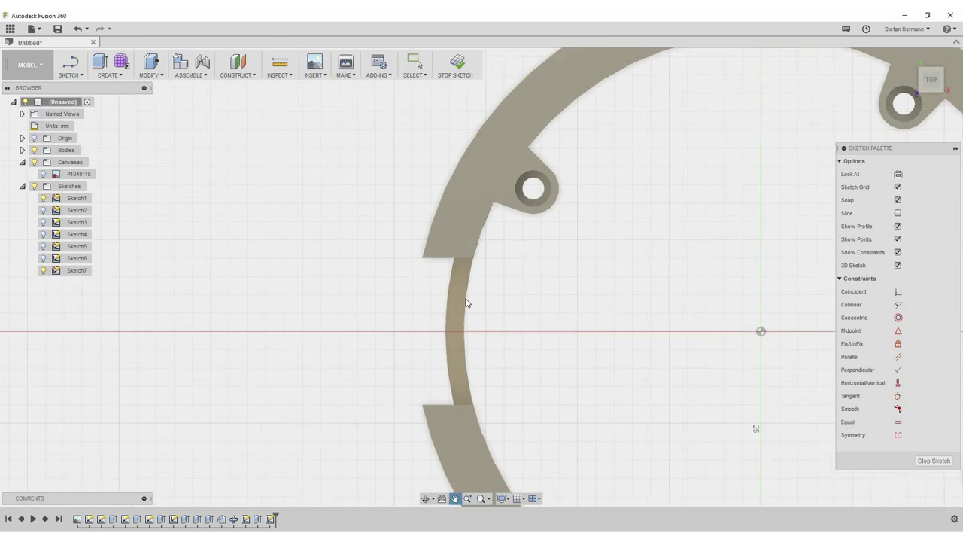
scroll(466, 303, down, 2)
scroll(467, 303, up, 4)
scroll(477, 311, up, 2)
middle_drag(446, 288, 416, 268)
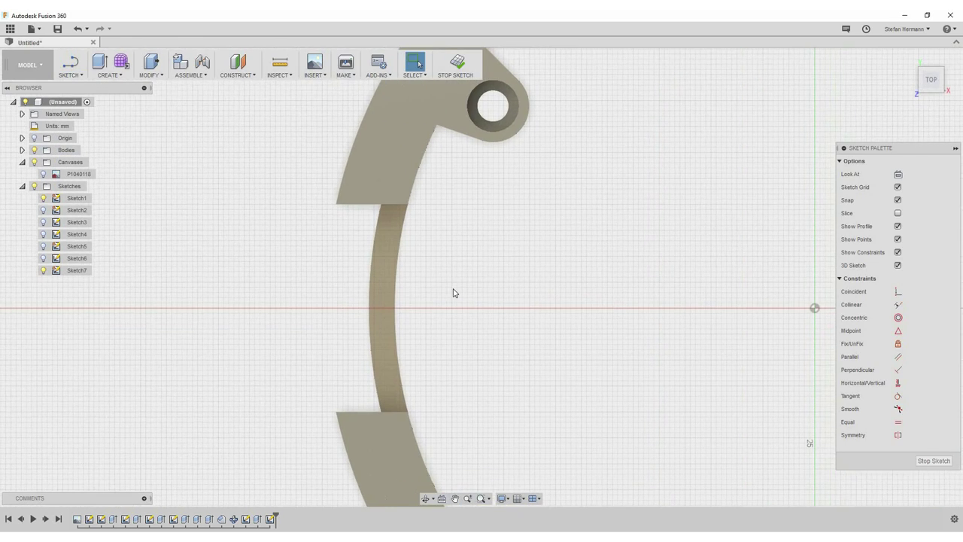
Project the inner arc edge and add a horizontal construction centre line through the gap
click(70, 65)
click(413, 187)
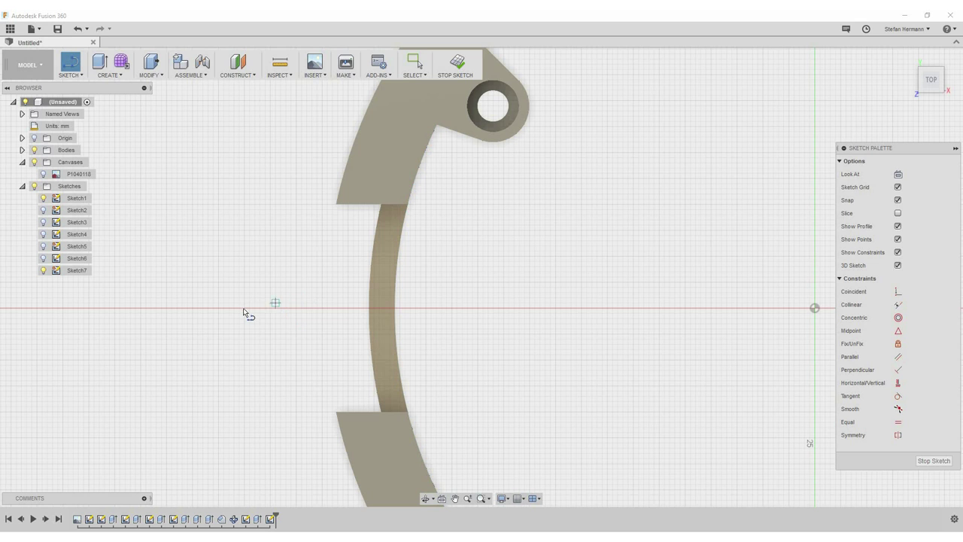
click(580, 308)
key(Escape)
click(564, 308)
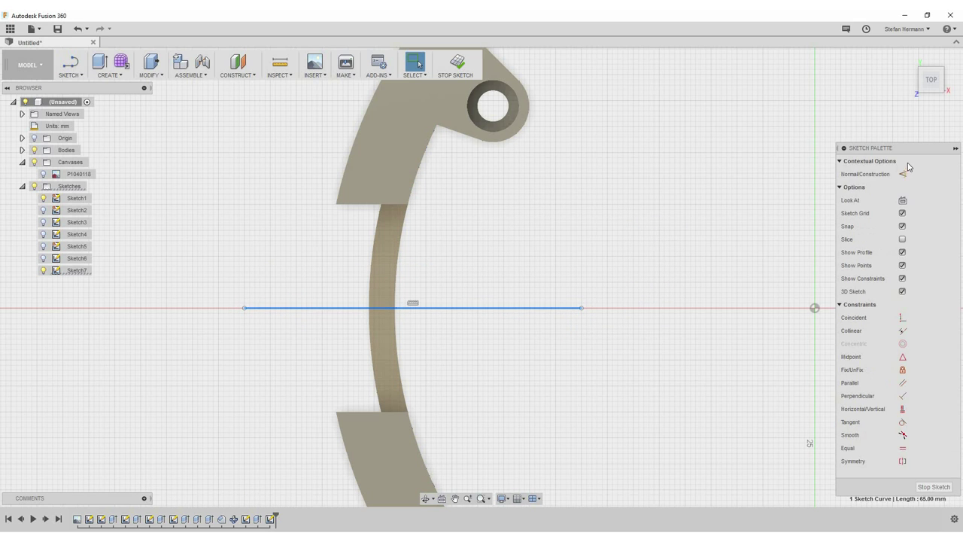
key(Escape)
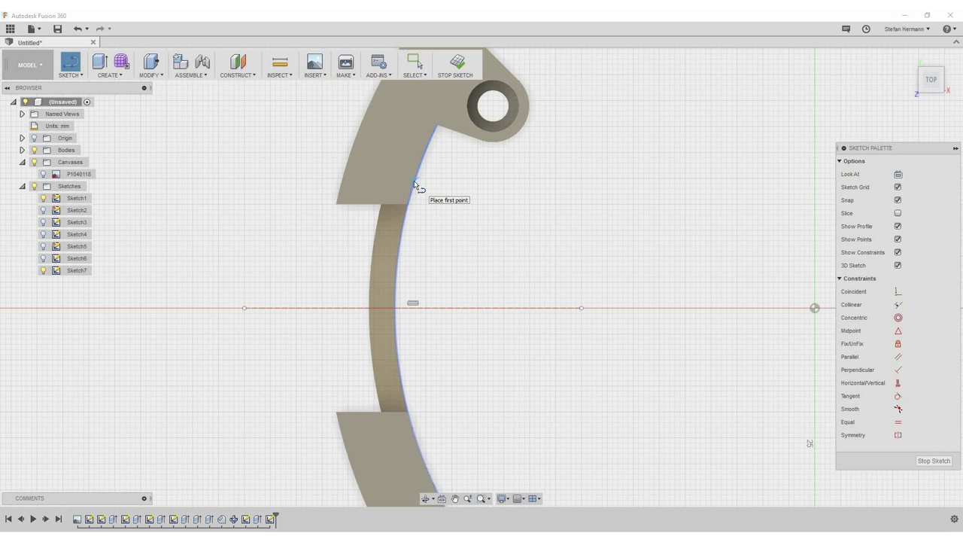
Draw the tapered reinforcement outline from the inner arc: angled edge, vertical edge, closing edge
click(414, 181)
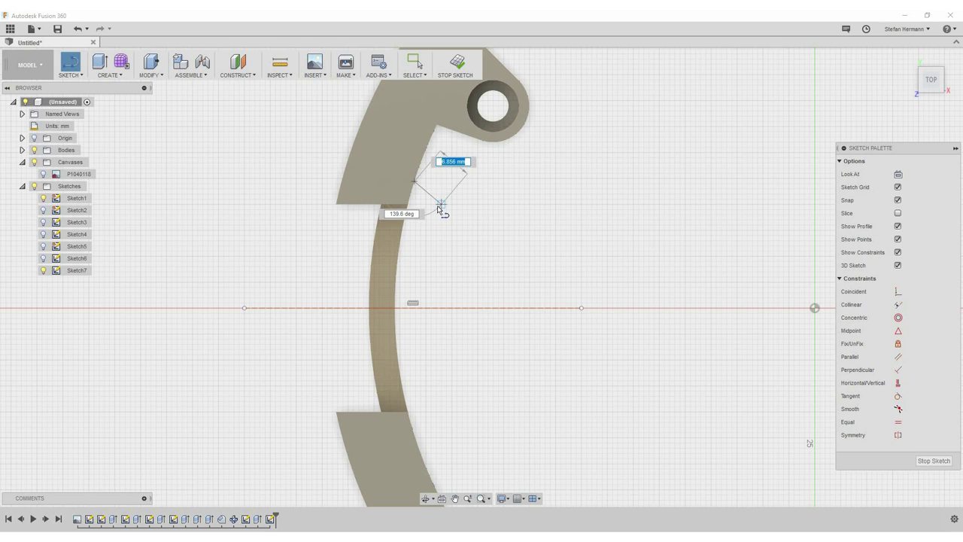
click(441, 204)
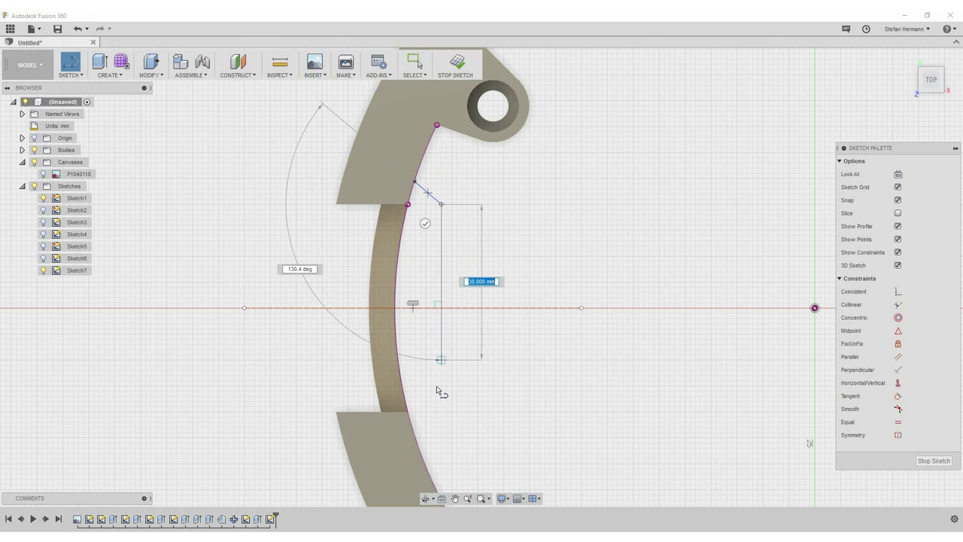
click(442, 381)
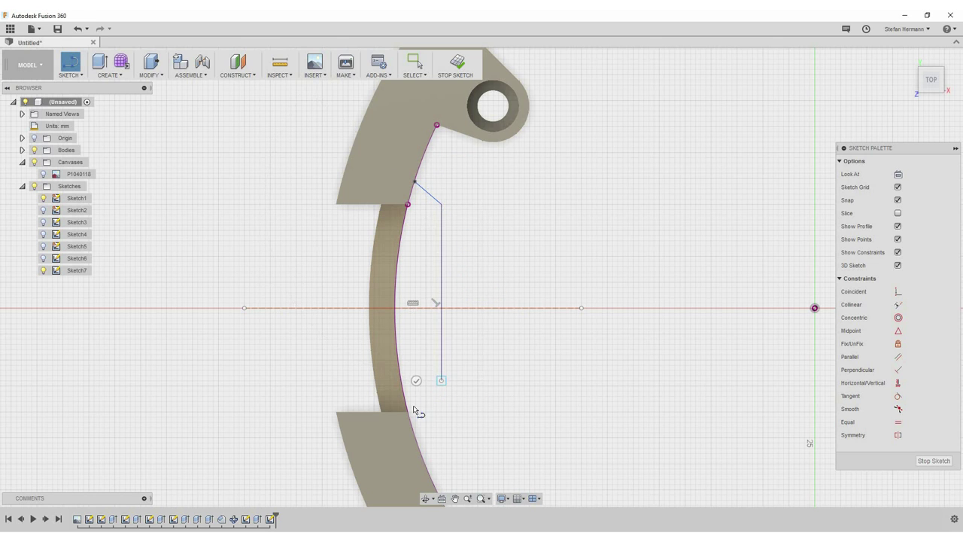
double_click(473, 405)
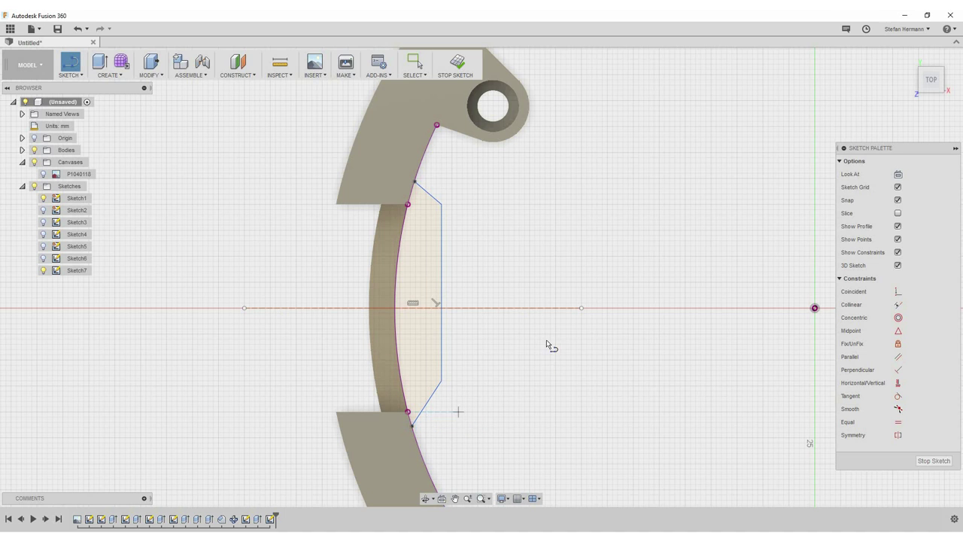
key(Escape)
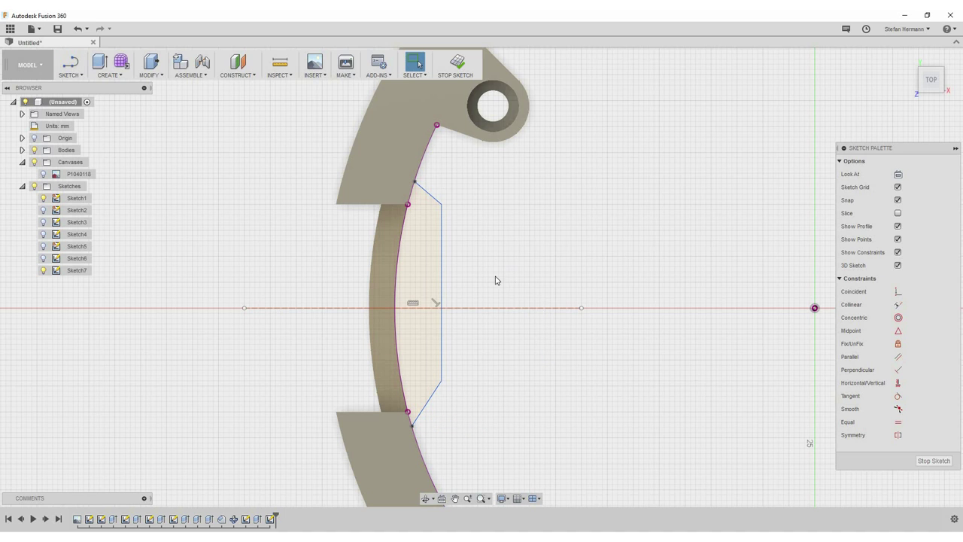
Constrain the outline's end and corner points symmetric about the dashed centre line
click(412, 426)
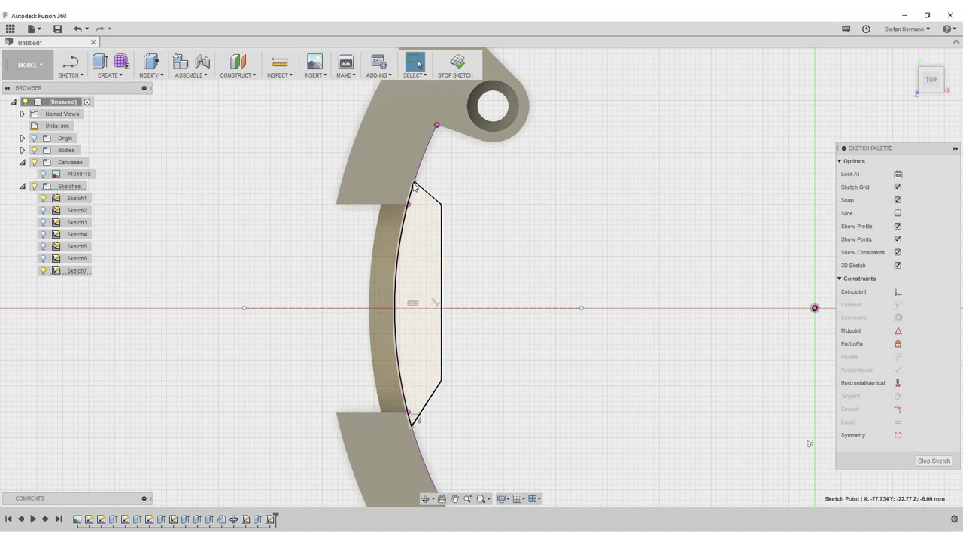
click(413, 182)
click(518, 311)
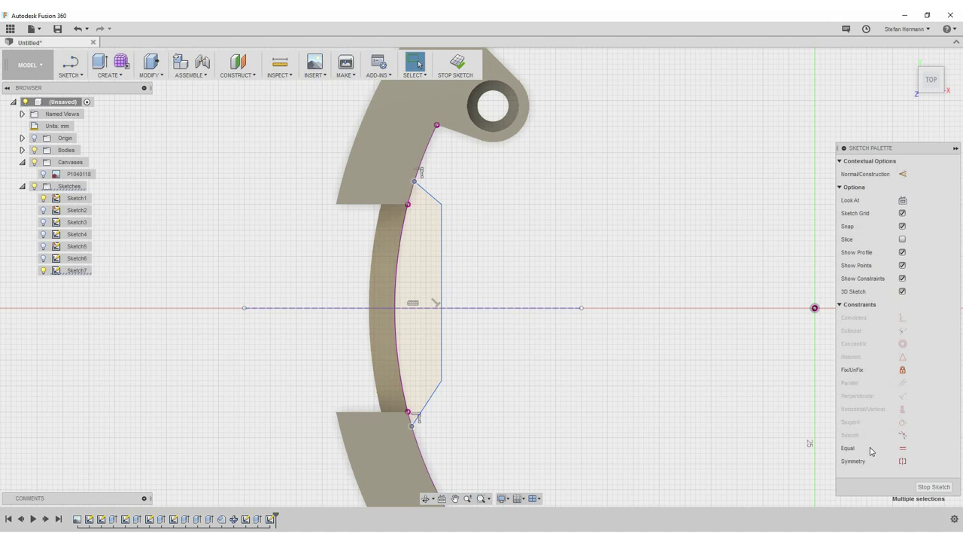
click(902, 461)
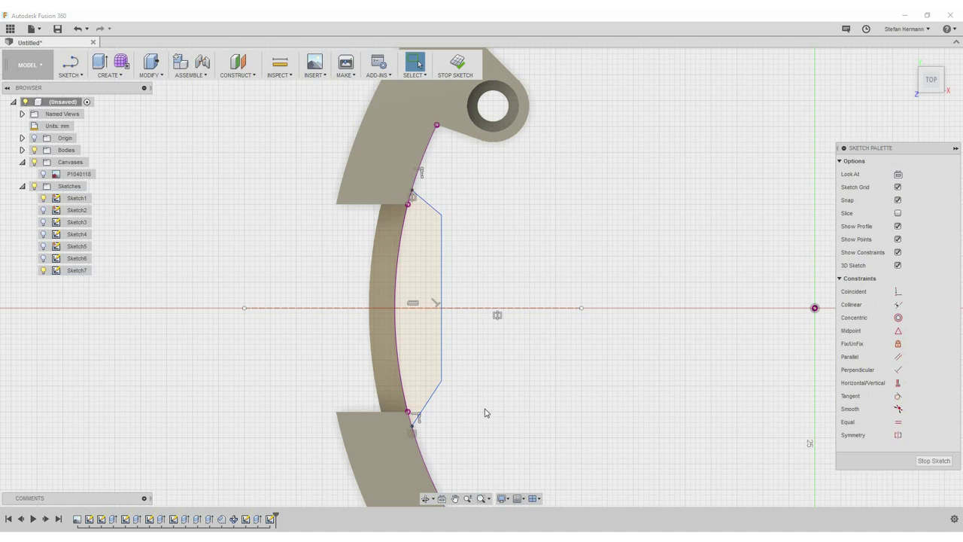
click(443, 381)
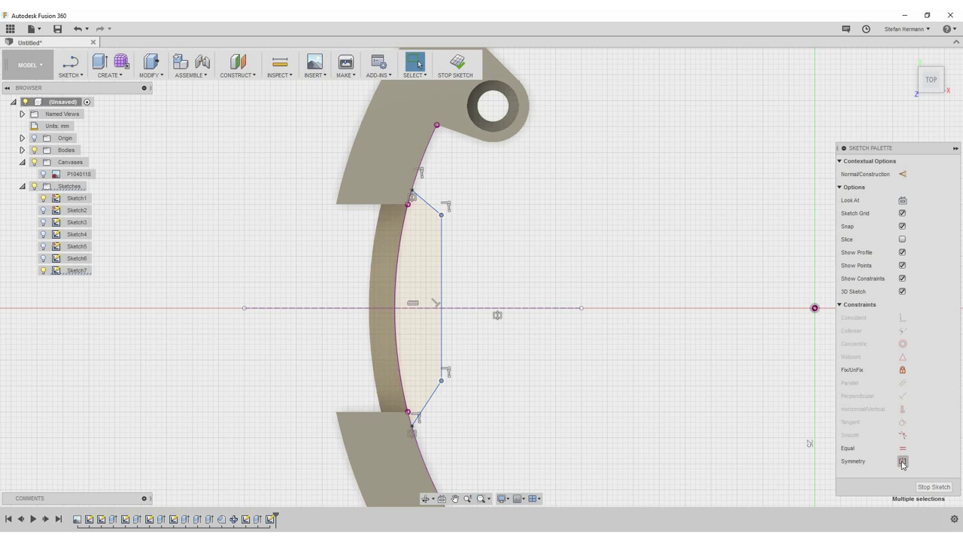
click(900, 461)
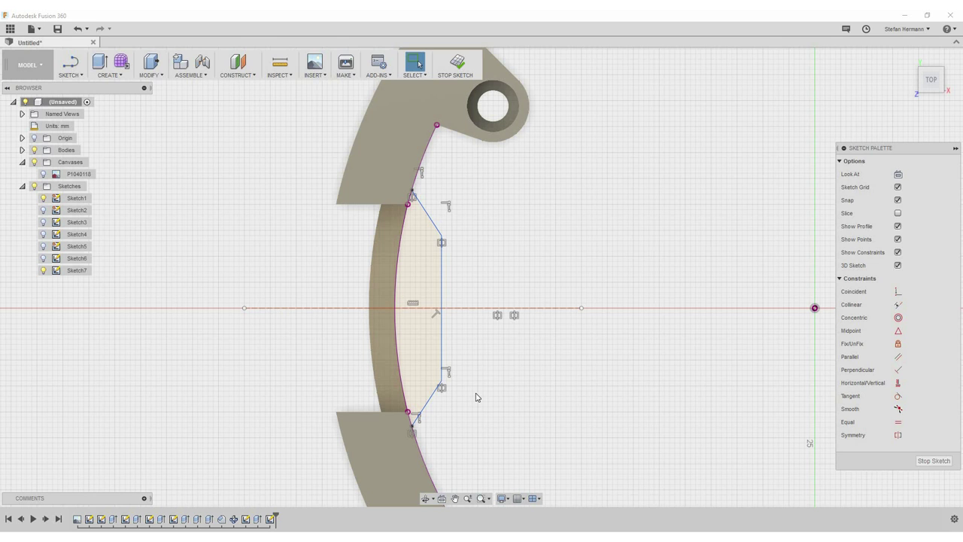
Dimension the lower slanted side at 35° to the vertical edge
click(75, 73)
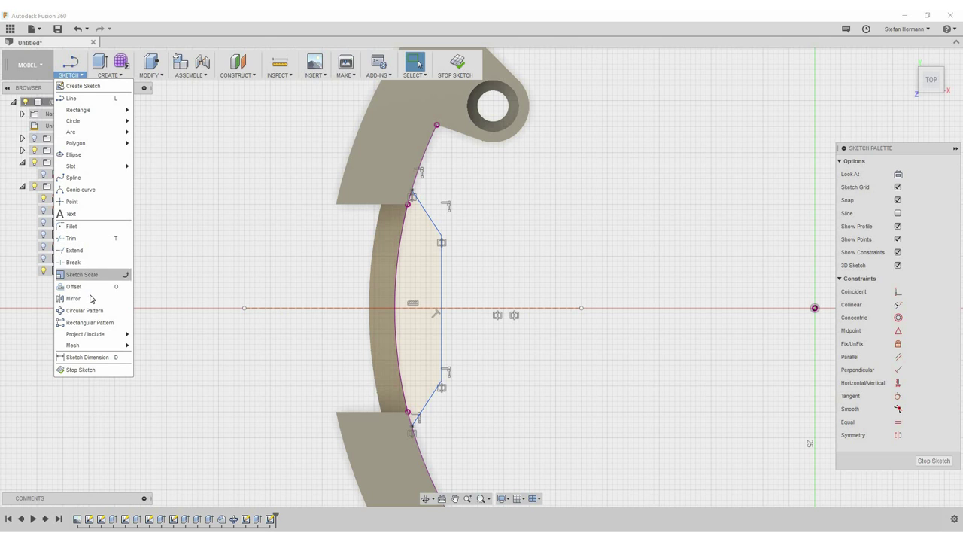
click(87, 356)
click(432, 396)
click(442, 359)
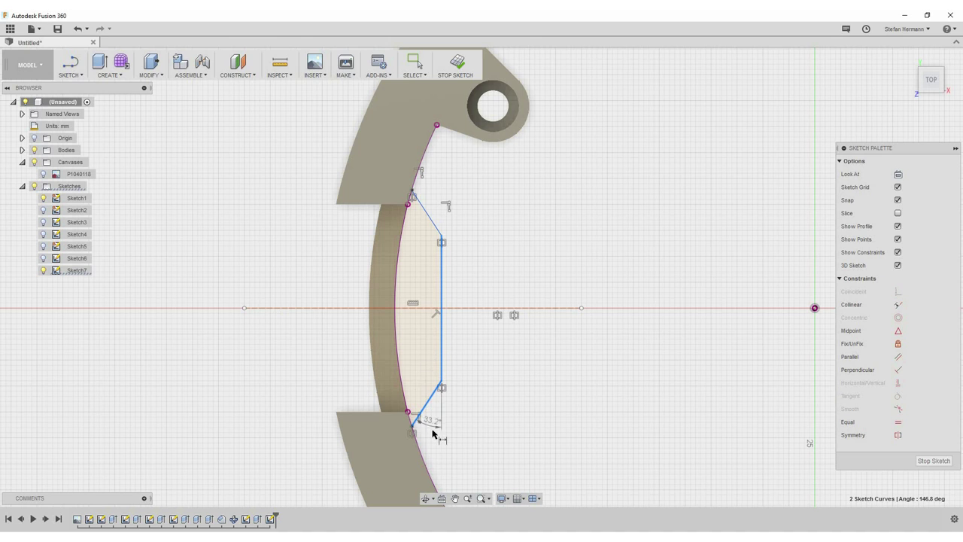
click(435, 430)
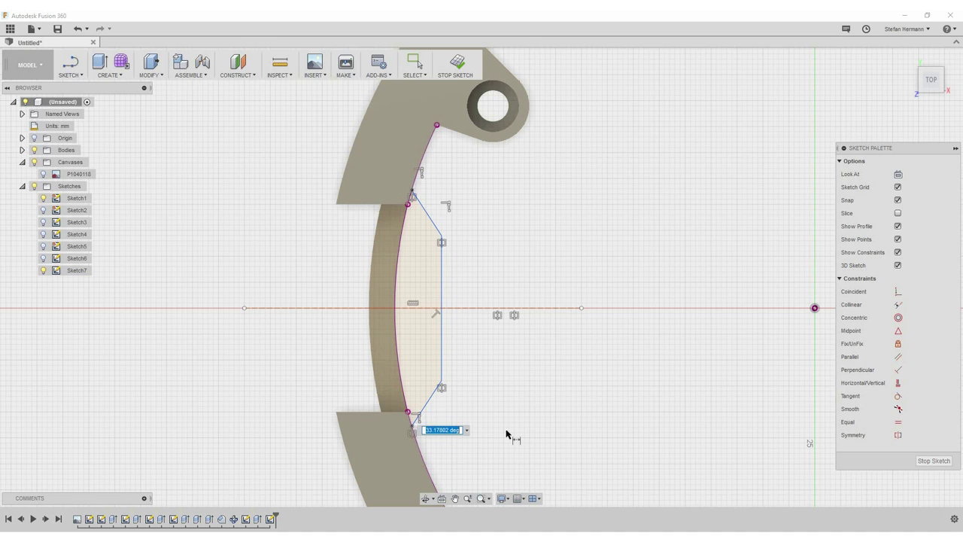
text(35)
key(Return)
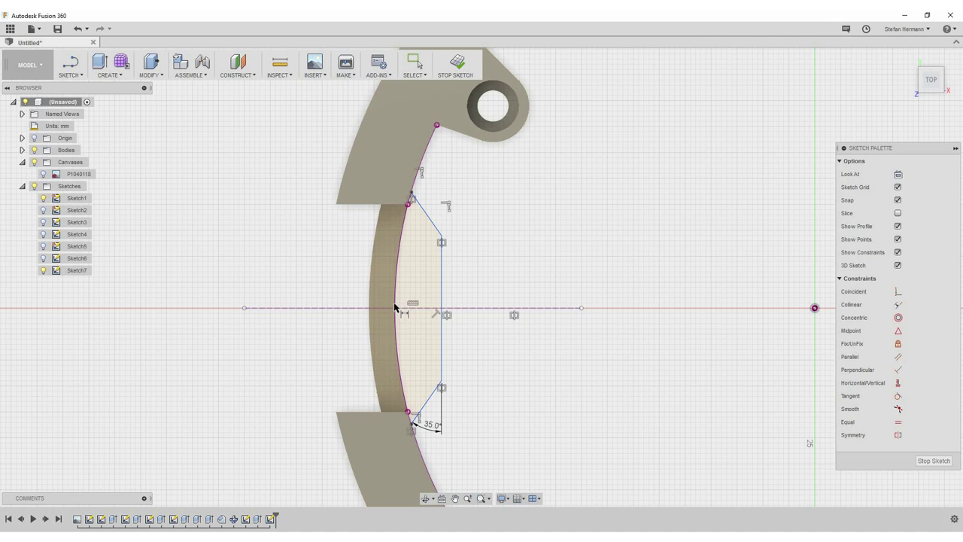
Add a 4 mm distance between the outline's upper points
click(442, 235)
click(411, 194)
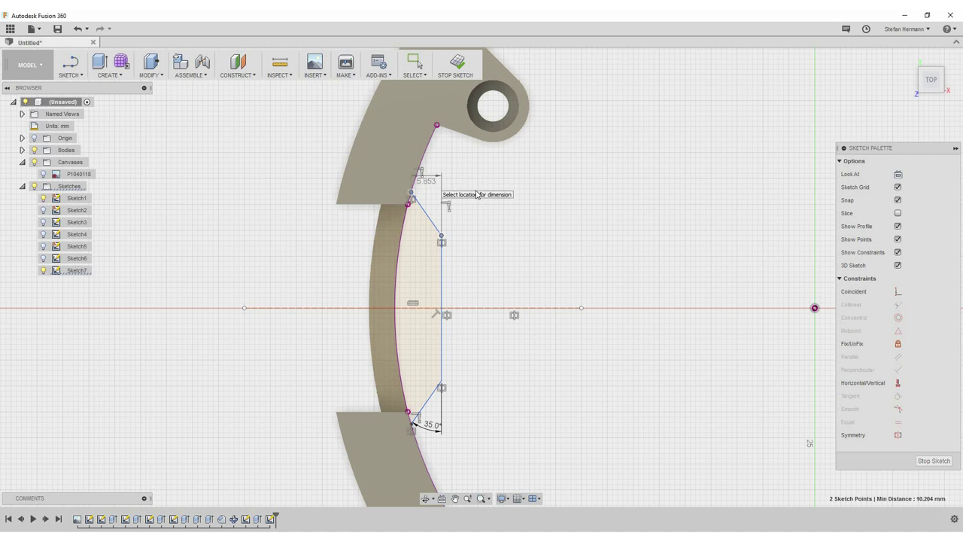
click(494, 198)
text(4)
key(Return)
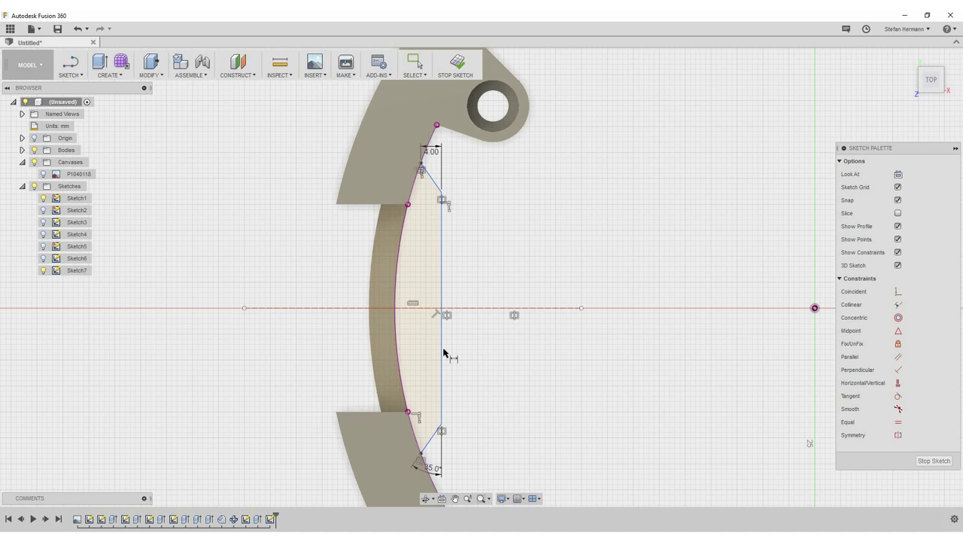
Add a 50 mm vertical span dimension and change the 4 mm offset to 3 mm
click(426, 440)
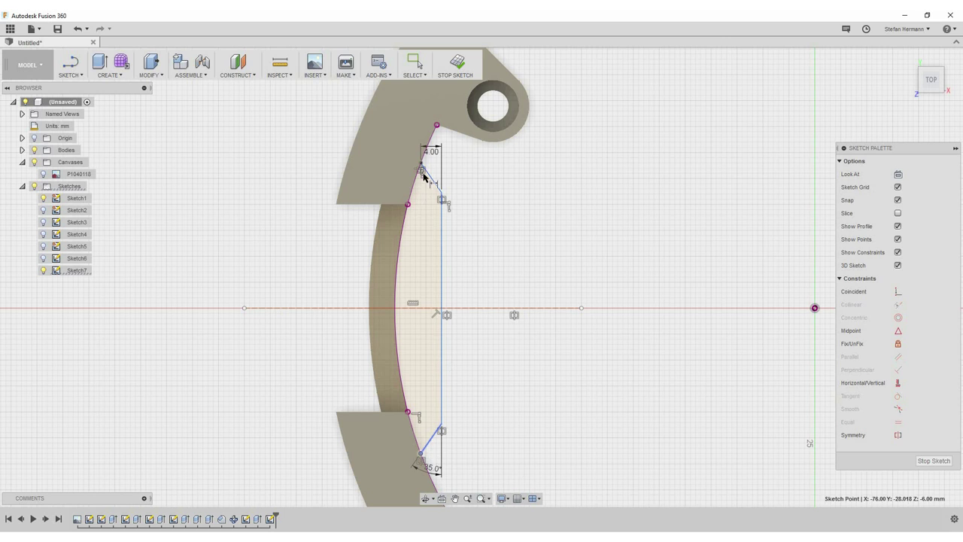
click(276, 330)
text(50)
key(Return)
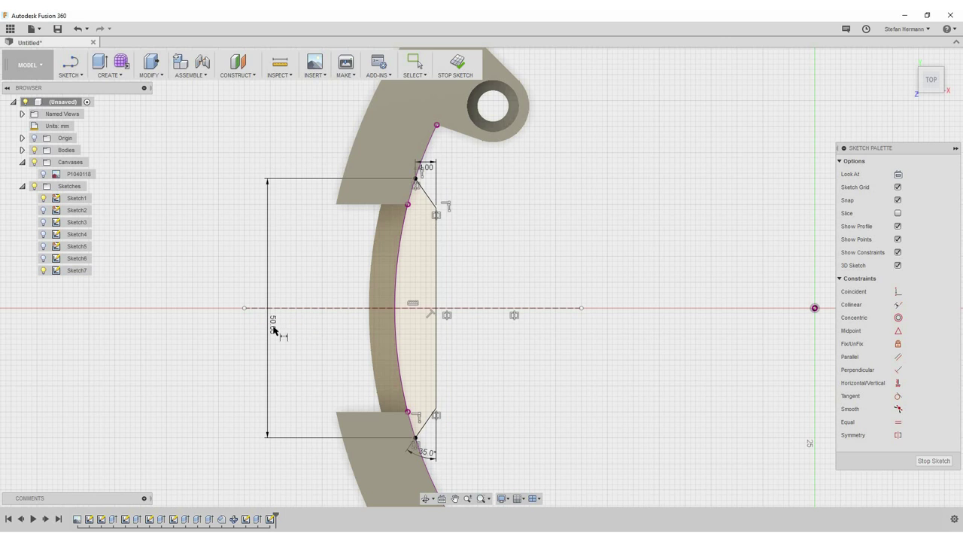
click(432, 170)
key(Return)
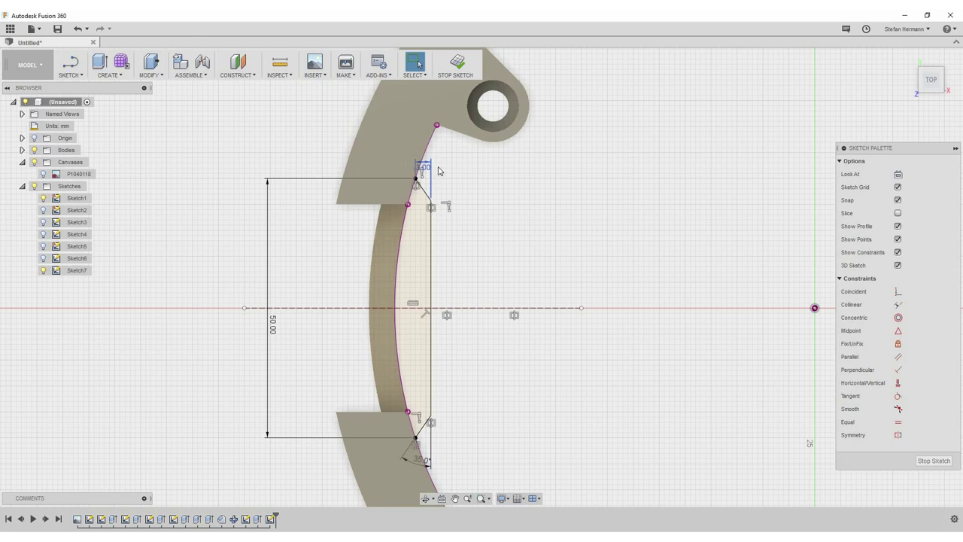
Finish the sketch and extrude the reinforcement profile To Object, stopping at the ring's top face
click(452, 72)
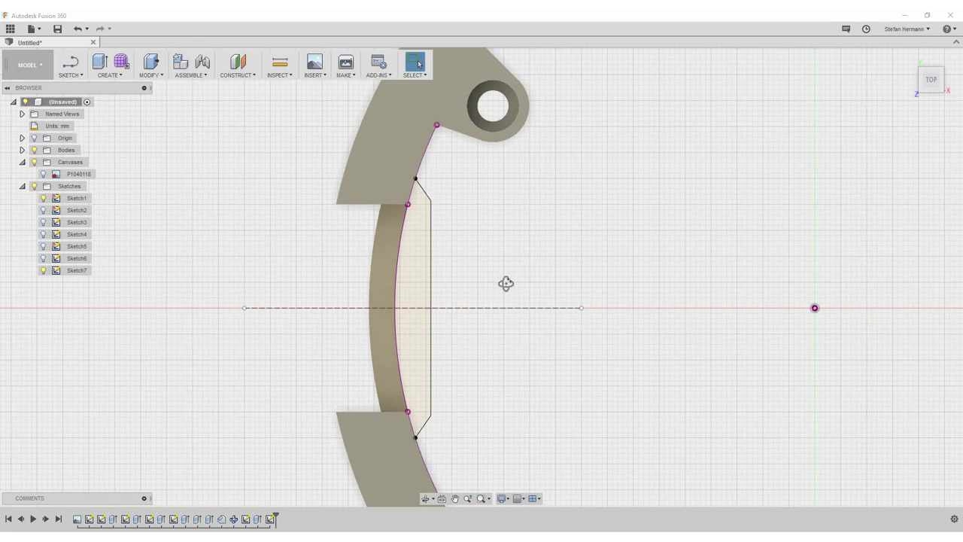
mouse_move(505, 282)
shift+middle_down()
mouse_move(524, 272)
mouse_move(386, 279)
shift+middle_up()
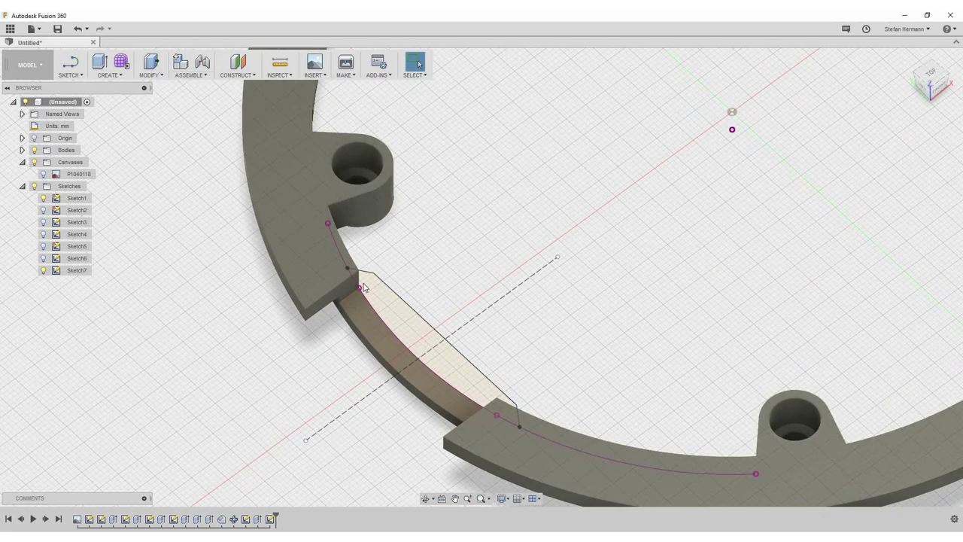
key(q)
click(414, 323)
mouse_move(515, 321)
shift+middle_down()
mouse_move(586, 405)
mouse_move(585, 248)
mouse_move(827, 269)
shift+middle_up()
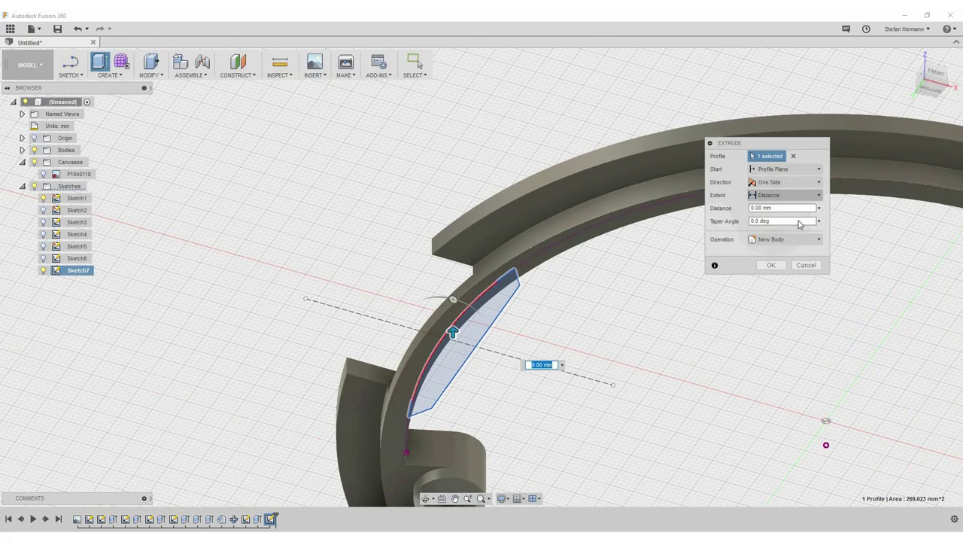
click(804, 196)
click(775, 221)
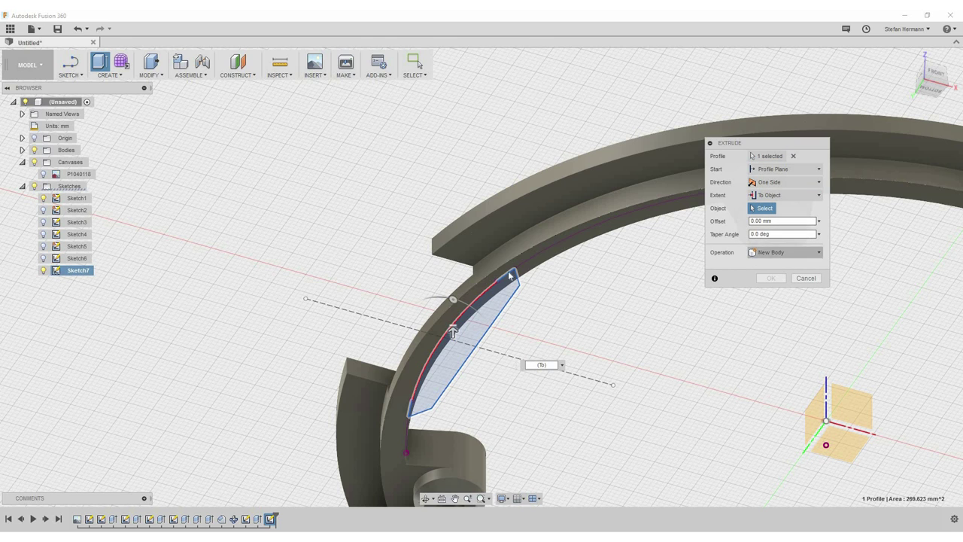
click(549, 265)
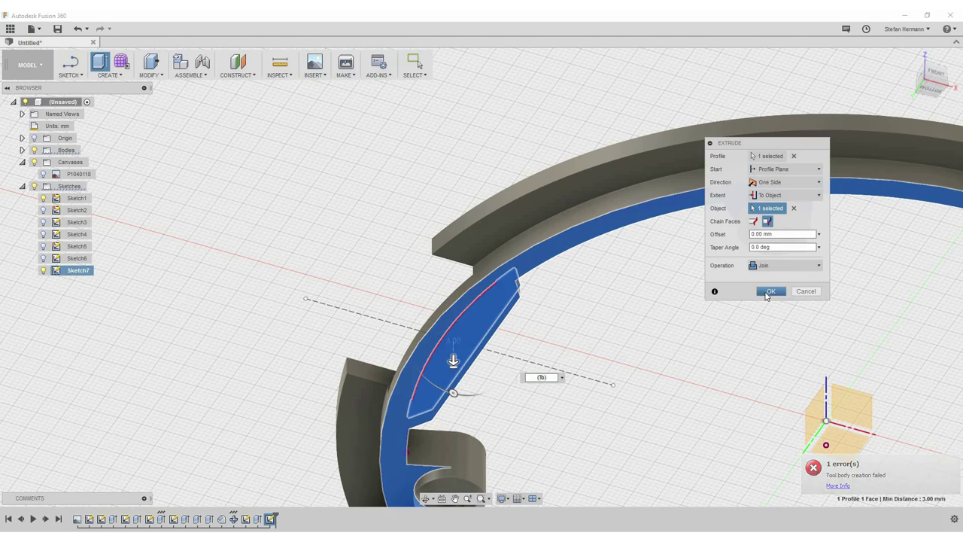
click(769, 291)
mouse_move(640, 312)
shift+middle_down()
mouse_move(630, 345)
mouse_move(610, 308)
mouse_move(486, 473)
mouse_move(593, 385)
mouse_move(573, 328)
mouse_move(488, 309)
mouse_move(563, 308)
mouse_move(584, 335)
mouse_move(585, 366)
mouse_move(570, 340)
mouse_move(546, 338)
mouse_move(563, 369)
shift+middle_up()
Start a fillet and select the first lug-to-ring corner edges around the ring
key(Escape)
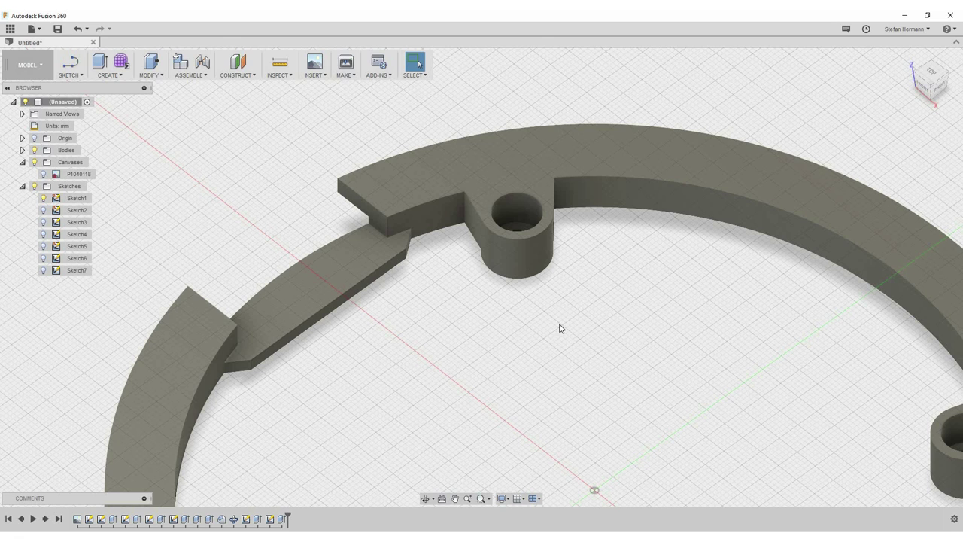
click(155, 80)
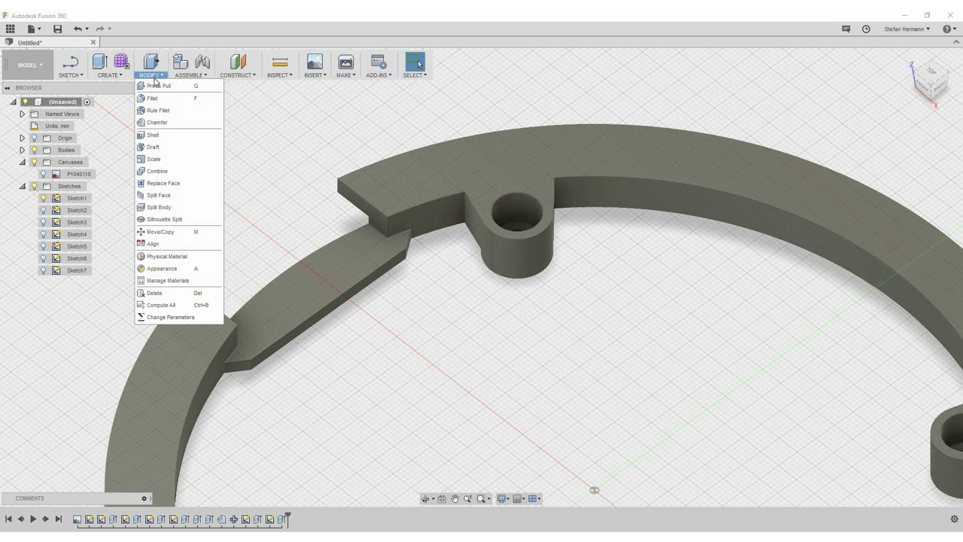
click(155, 99)
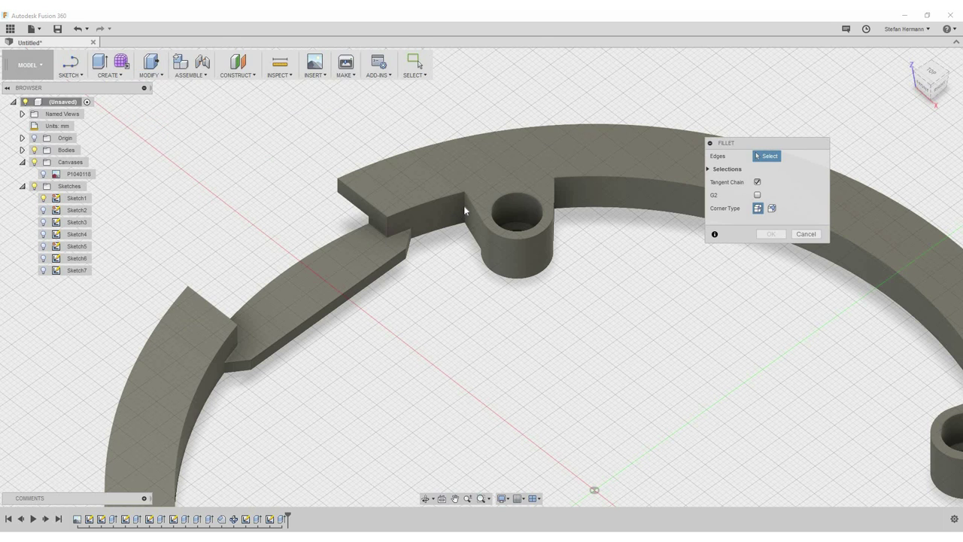
shift+middle_drag(571, 273, 587, 204)
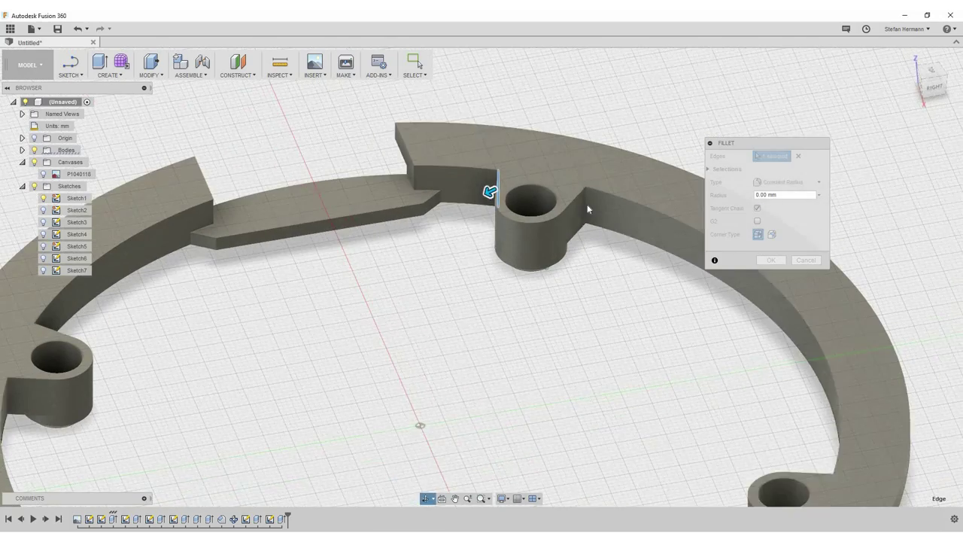
click(585, 208)
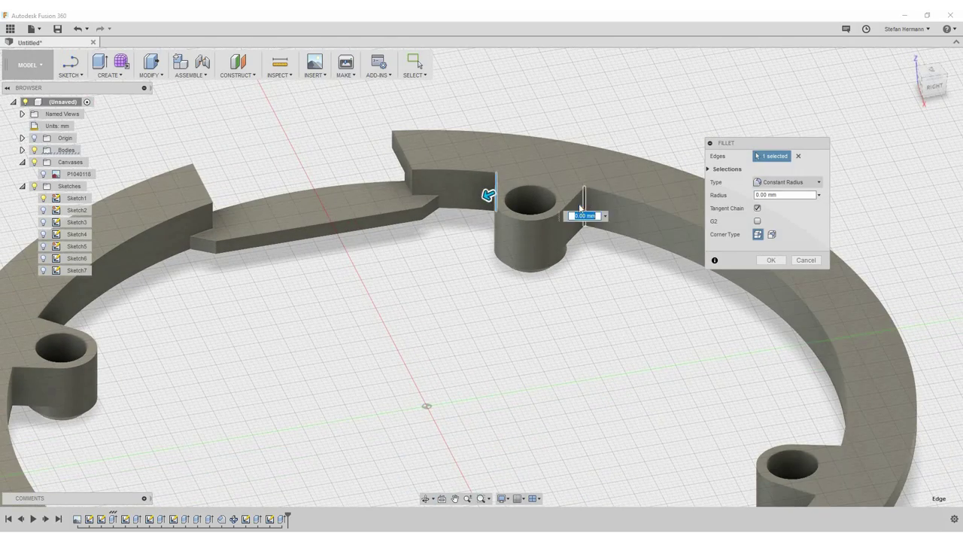
click(14, 387)
mouse_move(237, 359)
shift+middle_down()
mouse_move(294, 344)
mouse_move(313, 210)
mouse_move(308, 219)
shift+middle_up()
click(305, 214)
scroll(387, 263, down, 3)
mouse_move(386, 262)
shift+middle_down()
mouse_move(333, 276)
mouse_move(599, 355)
mouse_move(305, 110)
shift+middle_up()
click(313, 141)
click(222, 149)
Select the last lug corner edge and apply the 5 mm fillet radius
mouse_move(339, 268)
shift+middle_down()
mouse_move(436, 286)
mouse_move(340, 278)
mouse_move(269, 287)
shift+middle_up()
click(268, 288)
shift+middle_drag(486, 200, 365, 303)
scroll(424, 293, up, 3)
scroll(602, 256, down, 5)
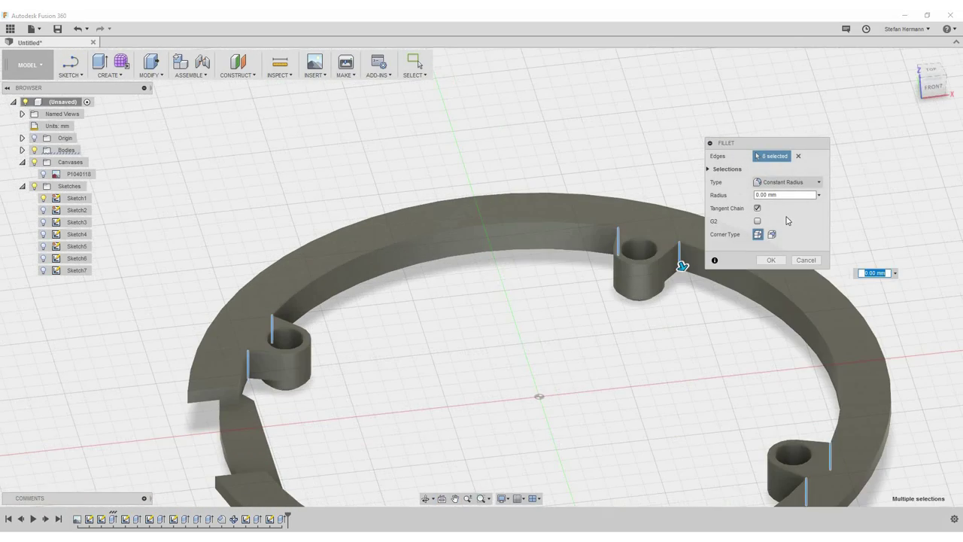
click(780, 195)
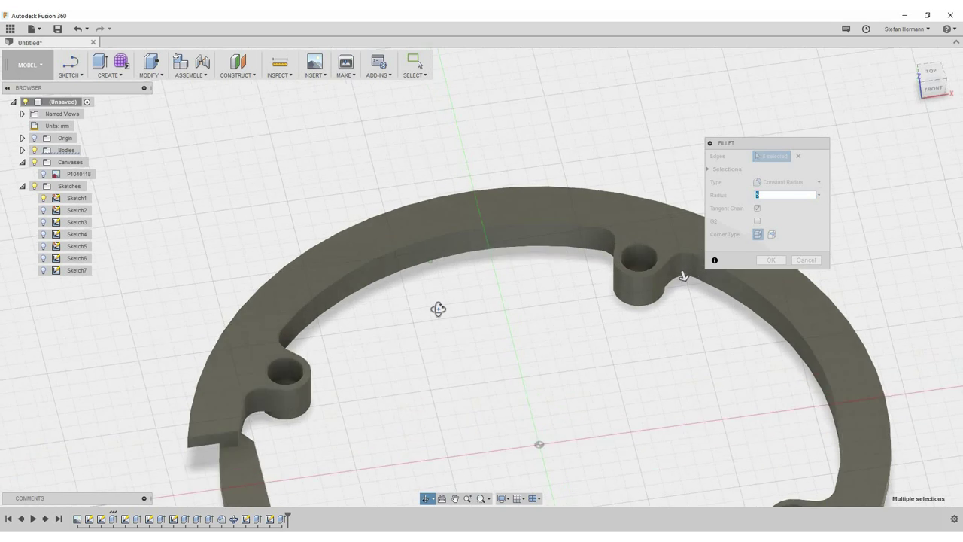
middle_drag(439, 308, 483, 213)
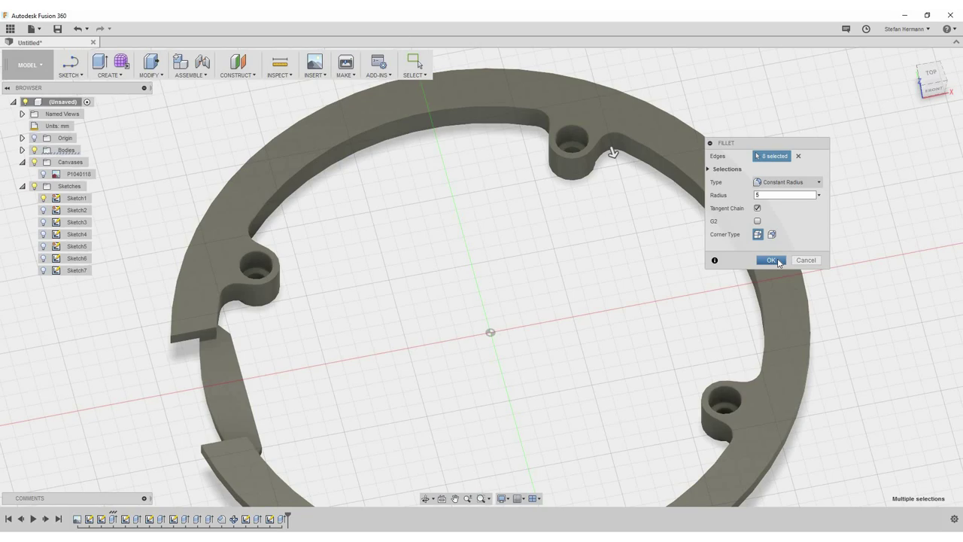
key(Return)
mouse_move(400, 264)
shift+middle_down()
mouse_move(383, 278)
mouse_move(384, 307)
mouse_move(426, 181)
mouse_move(514, 352)
mouse_move(649, 260)
mouse_move(398, 227)
shift+middle_up()
Fillet the ring's outer edge with a 1 mm radius
click(398, 230)
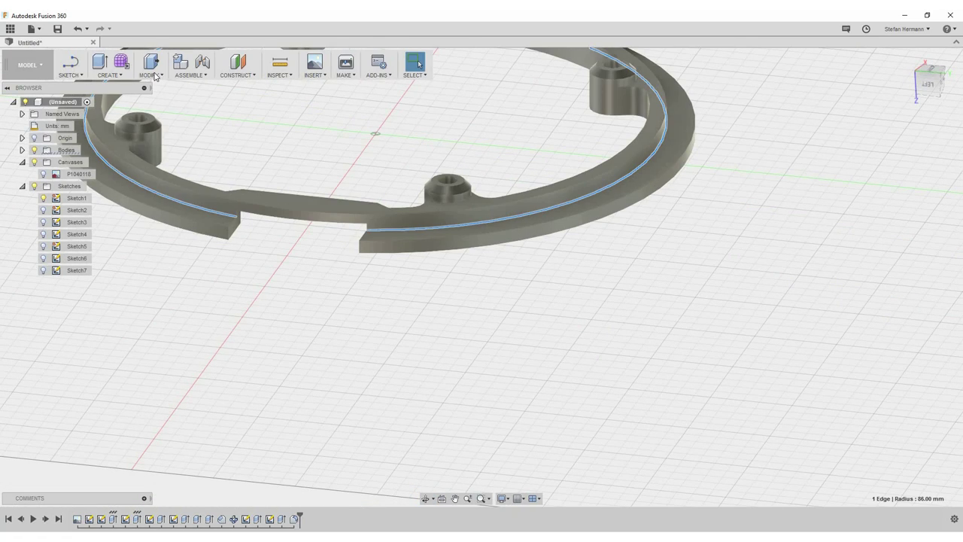
click(150, 75)
click(158, 100)
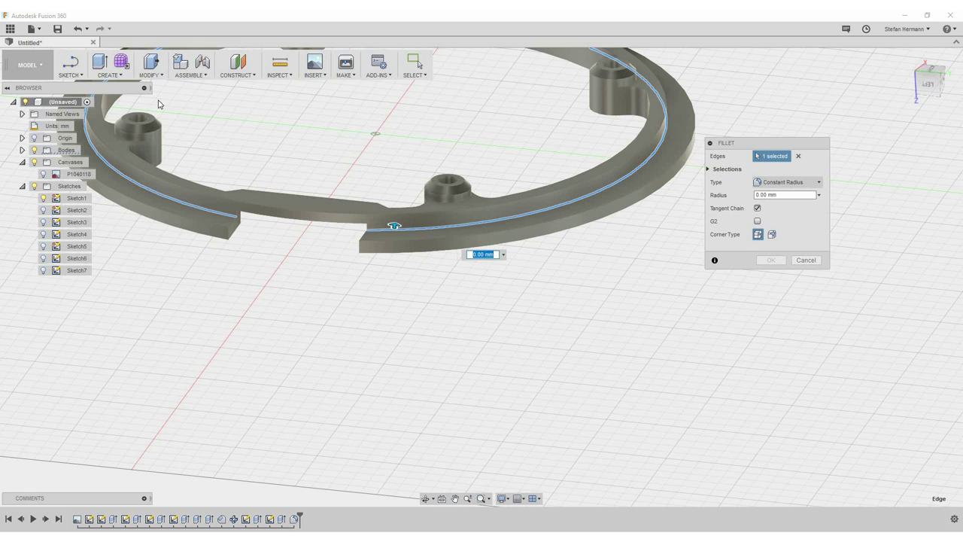
text(1)
key(Return)
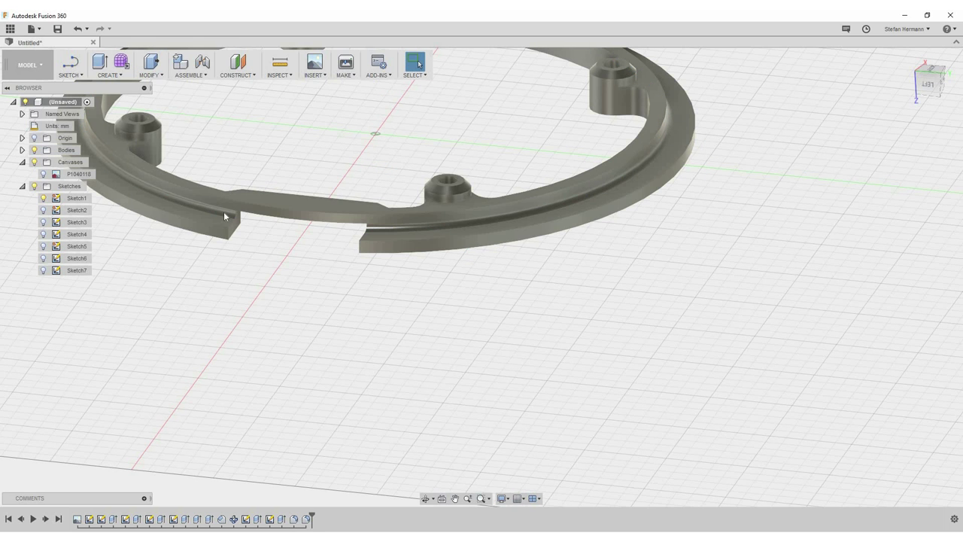
Fillet the cutout end edge and the lug hole edges
click(224, 216)
mouse_move(329, 264)
shift+middle_down()
mouse_move(338, 291)
mouse_move(353, 281)
shift+middle_up()
mouse_move(322, 249)
shift+middle_down()
mouse_move(355, 135)
mouse_move(358, 227)
mouse_move(218, 256)
shift+middle_up()
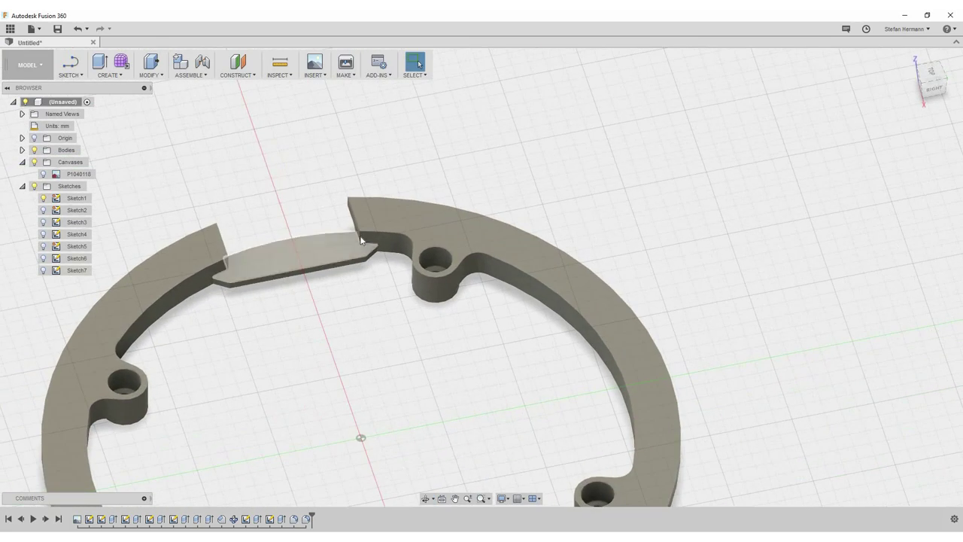
click(228, 260)
click(150, 69)
click(161, 99)
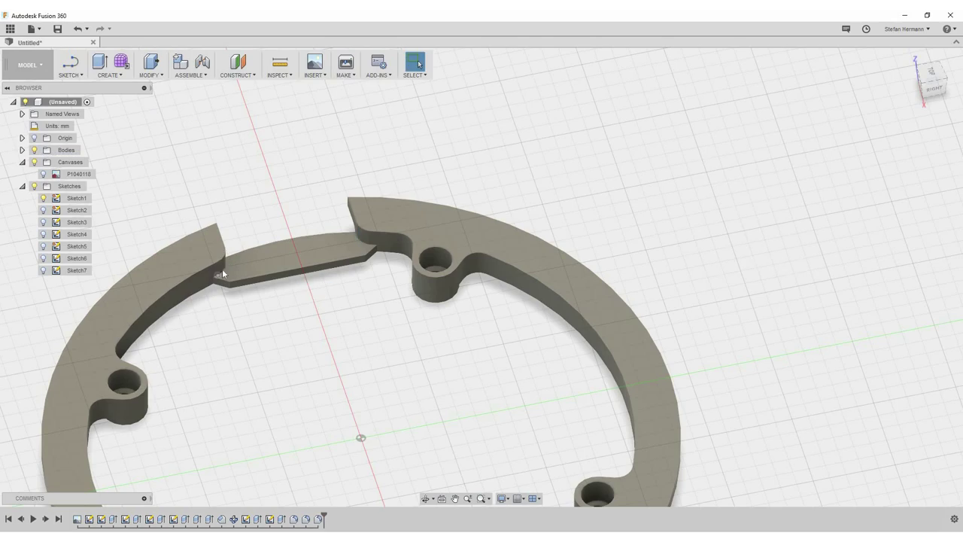
mouse_move(218, 146)
shift+middle_down()
mouse_move(413, 333)
mouse_move(431, 185)
mouse_move(488, 316)
mouse_move(336, 199)
shift+middle_up()
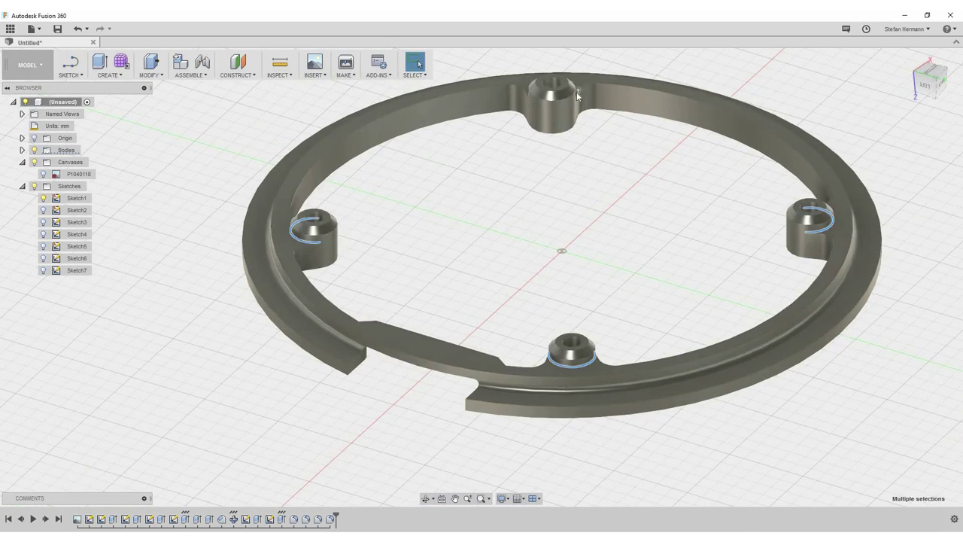
key(f)
key(Return)
Apply one more fillet to the ring, choosing its radius in the panel
mouse_move(423, 251)
shift+middle_down()
mouse_move(441, 307)
mouse_move(488, 329)
mouse_move(698, 251)
shift+middle_up()
scroll(698, 251, up, 5)
click(150, 69)
click(152, 99)
click(818, 195)
key(Return)
mouse_move(791, 197)
shift+middle_down()
mouse_move(667, 321)
mouse_move(603, 330)
mouse_move(496, 252)
mouse_move(529, 255)
mouse_move(563, 224)
shift+middle_up()
Show the crank photo canvas over the ring at 42% opacity
click(43, 174)
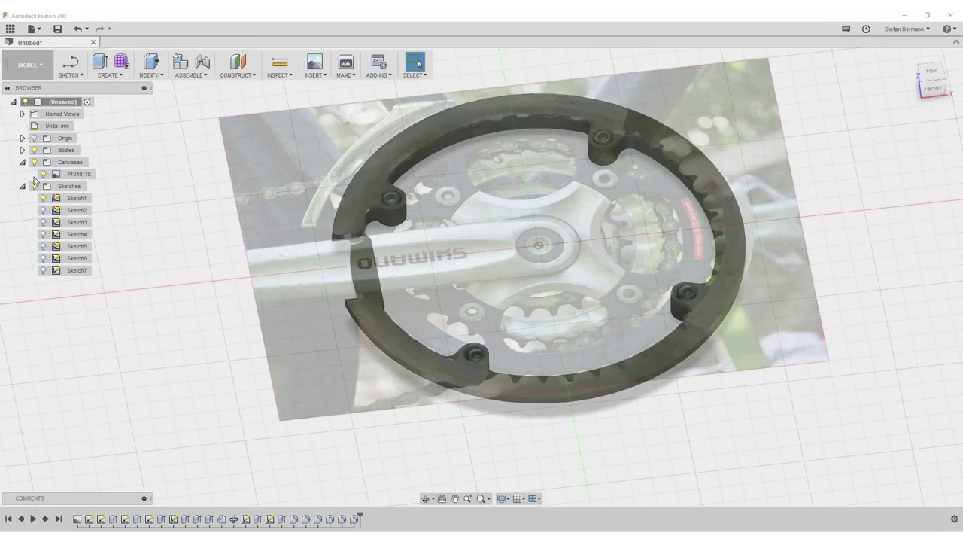
right_click(77, 178)
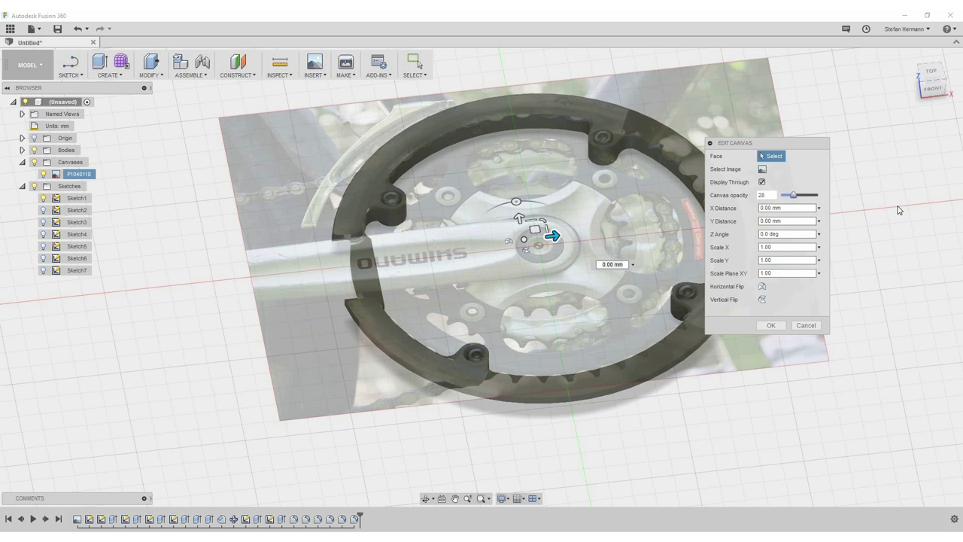
text(100)
drag(818, 195, 802, 198)
key(Return)
Bevel the ring's outer edge with a 3 mm equal-distance chamfer
click(939, 72)
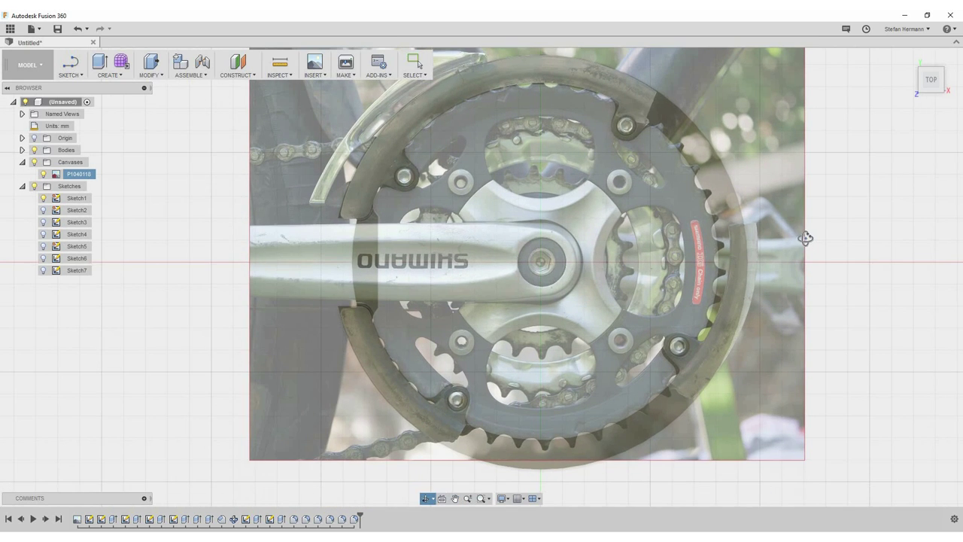
mouse_move(805, 238)
mouse_down()
mouse_move(808, 226)
mouse_move(809, 253)
mouse_move(851, 216)
mouse_up()
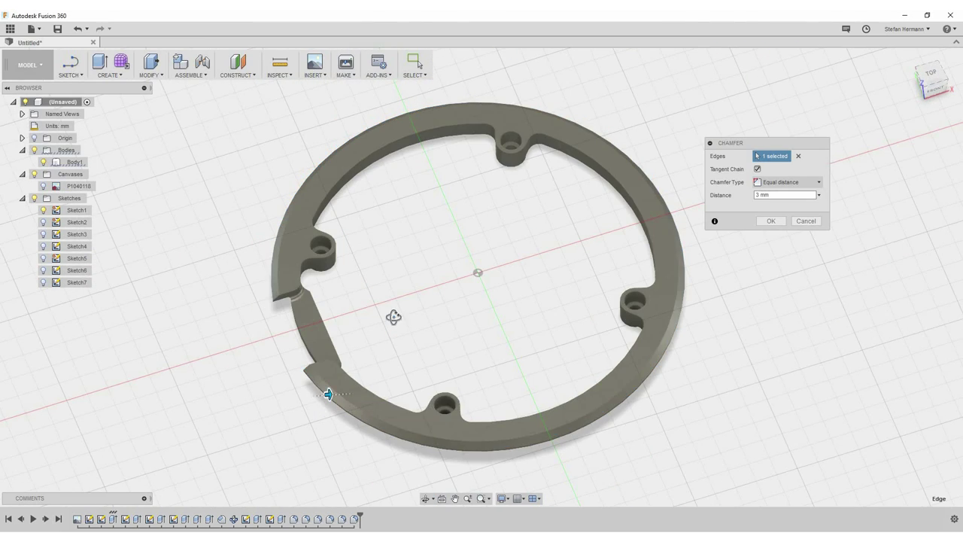
shift+middle_drag(393, 317, 376, 361)
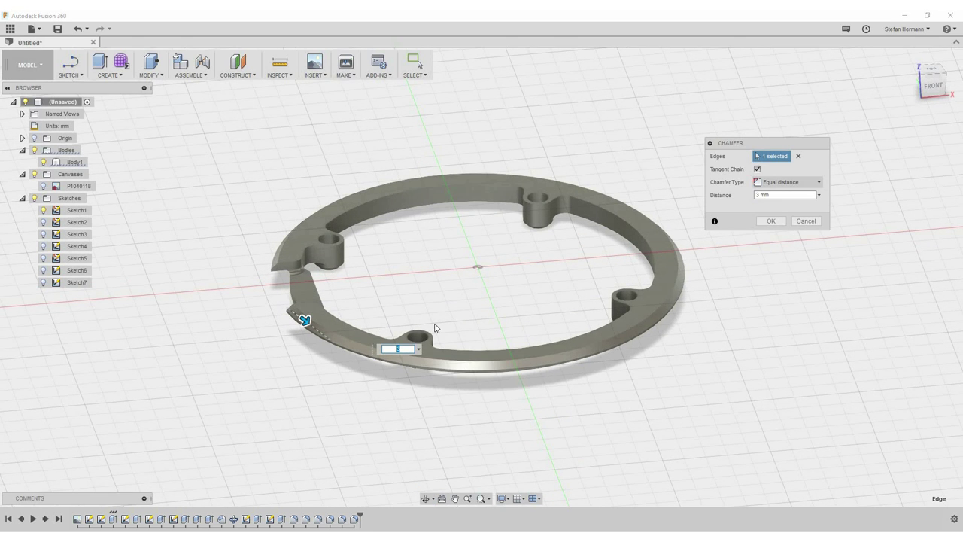
key(Return)
shift+middle_drag(477, 282, 473, 303)
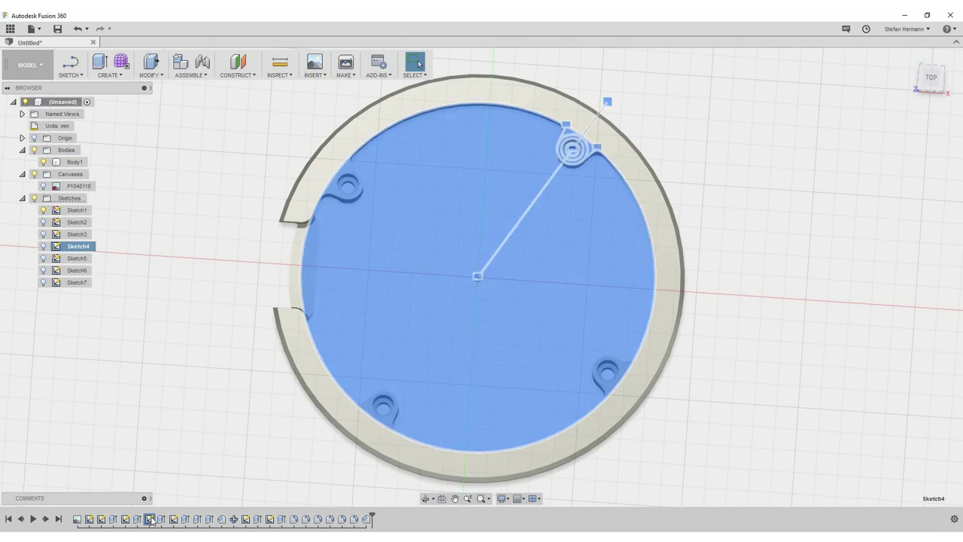
Reopen Sketch4 and draw a construction line out from the centre
right_click(151, 520)
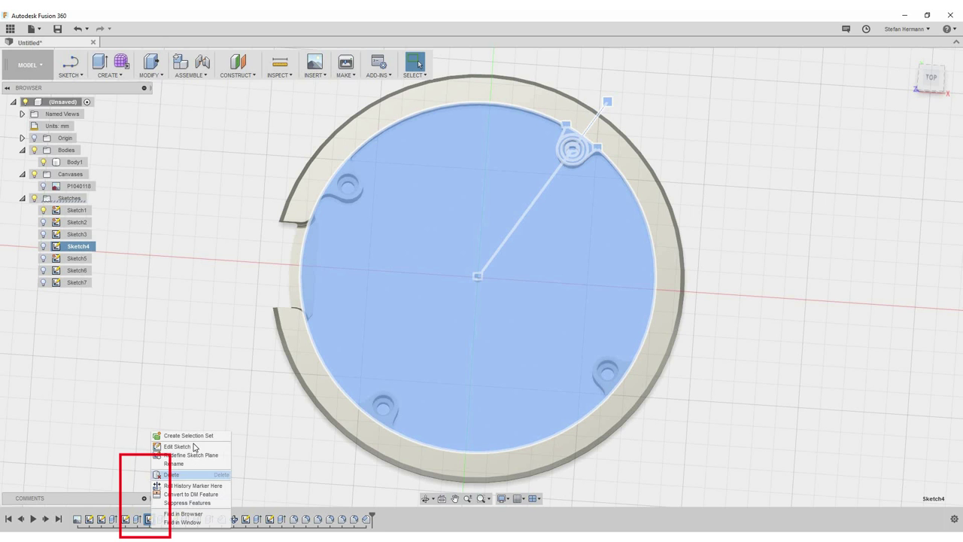
click(194, 447)
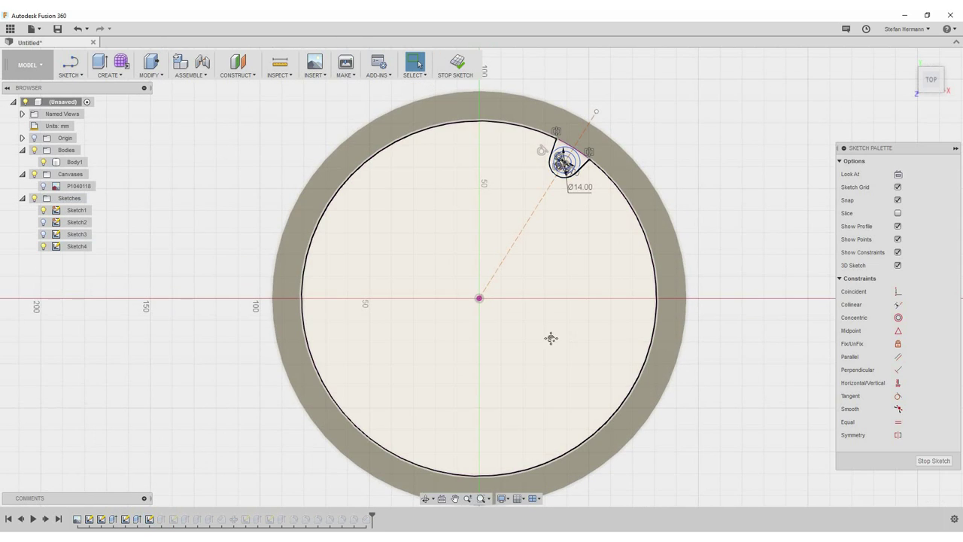
scroll(525, 307, up, 1)
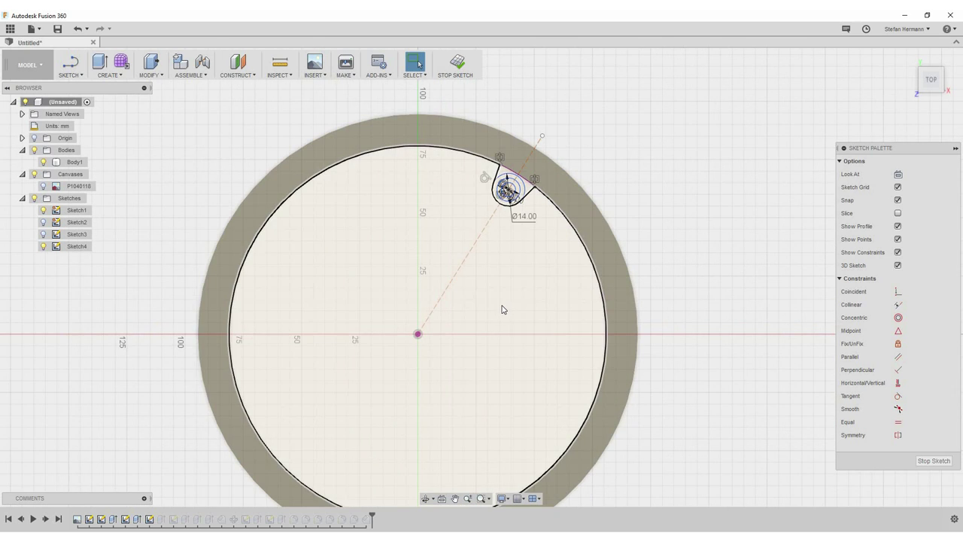
scroll(502, 309, up, 1)
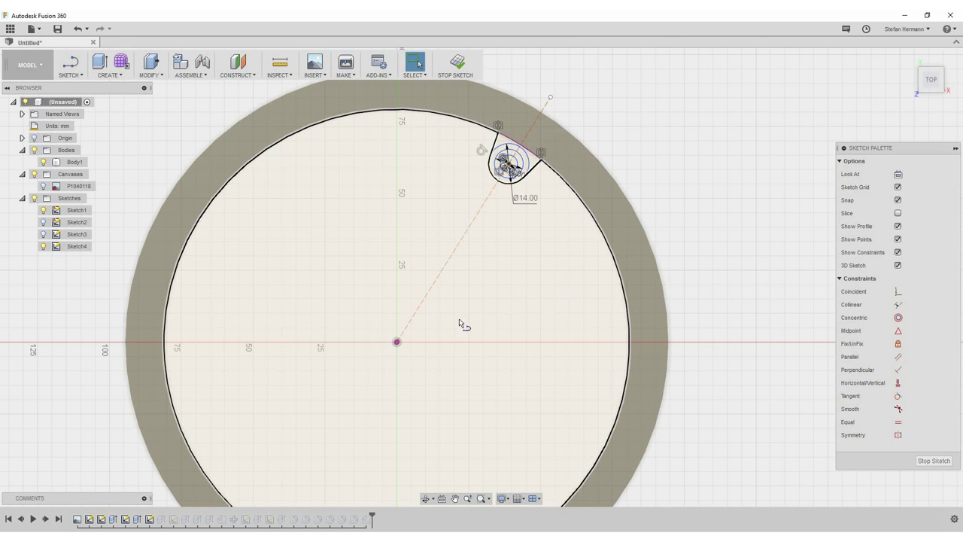
key(l)
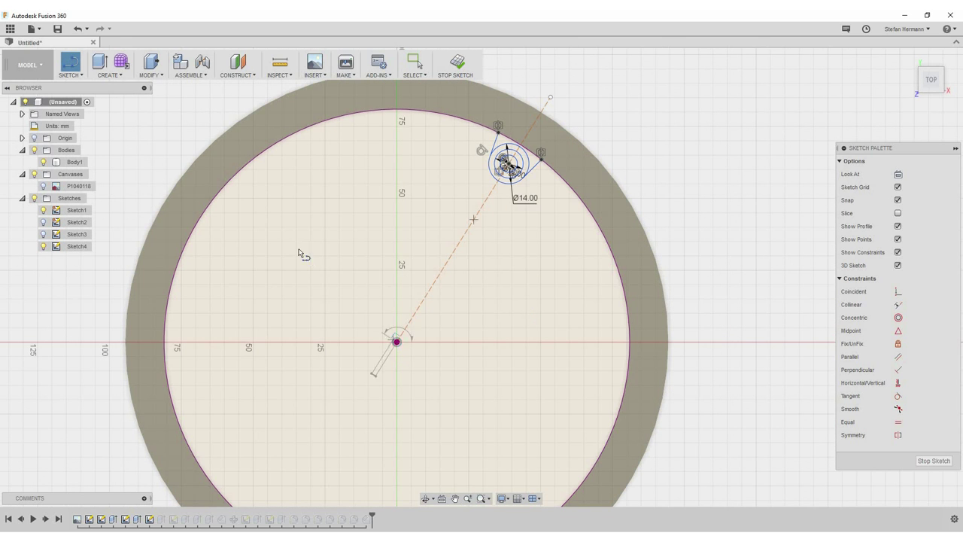
click(273, 265)
key(Escape)
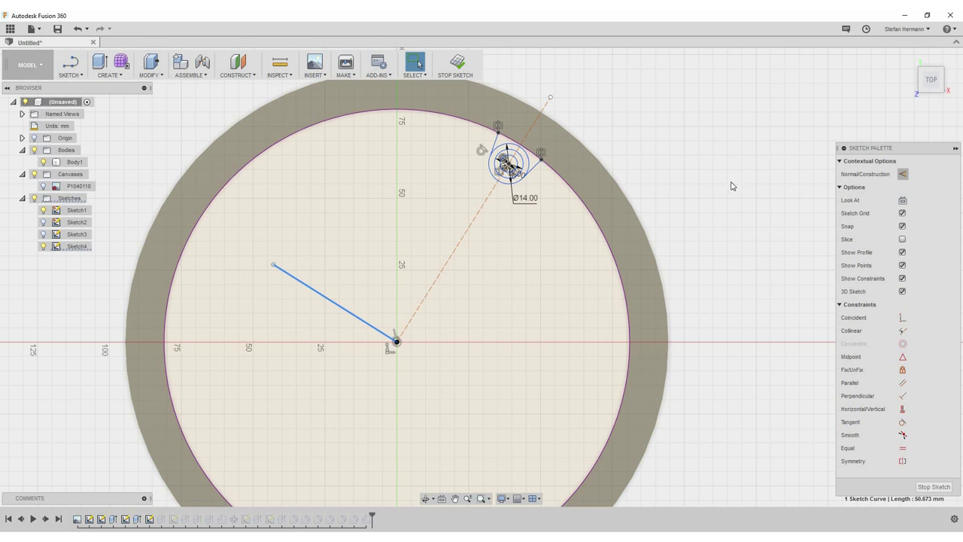
key(x)
key(Escape)
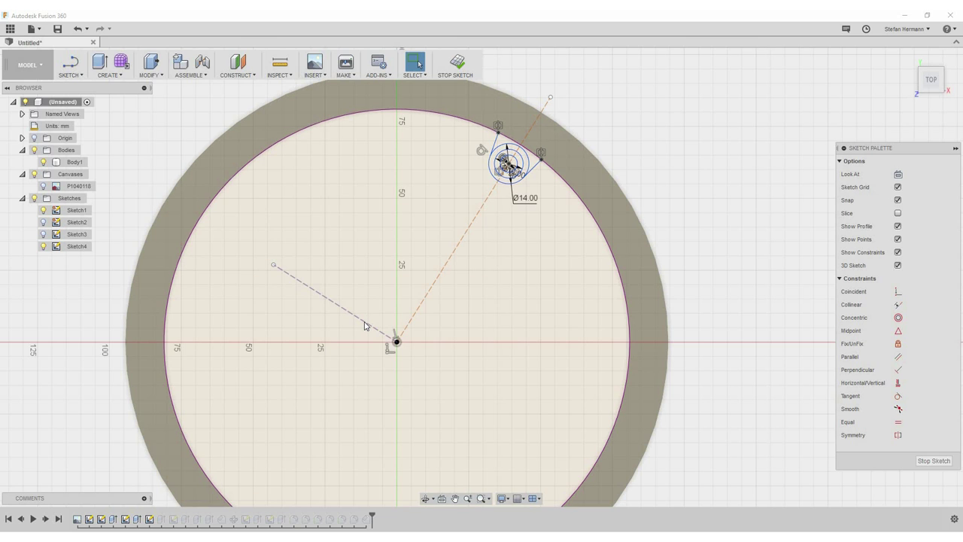
Add a 146.60 mm diameter dimension locating the lug's bolt centre
click(109, 75)
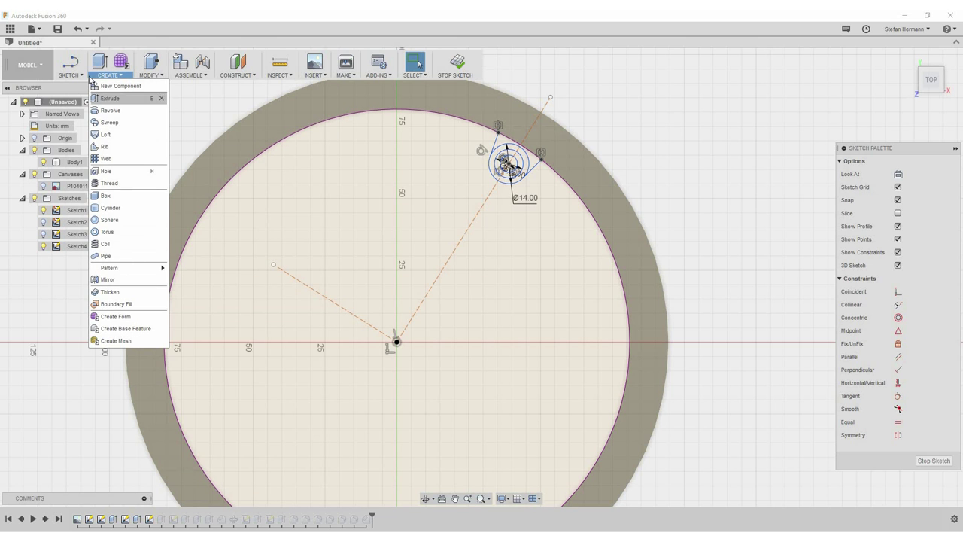
click(70, 75)
click(96, 357)
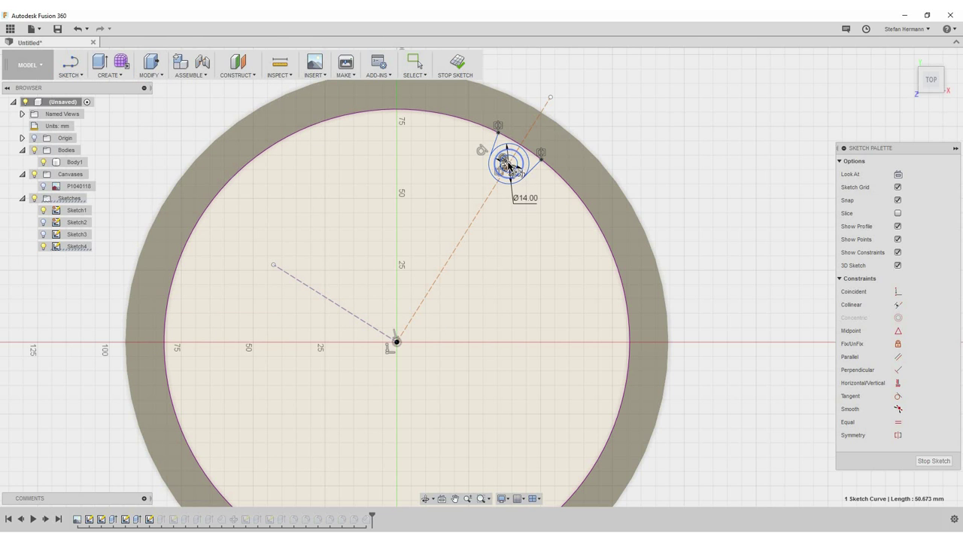
scroll(509, 164, up, 2)
scroll(508, 164, up, 2)
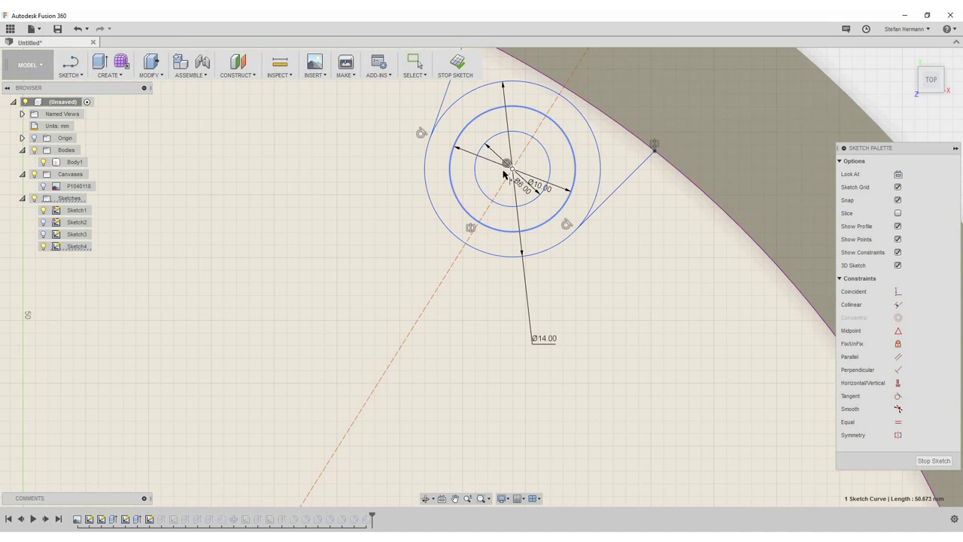
right_click(230, 226)
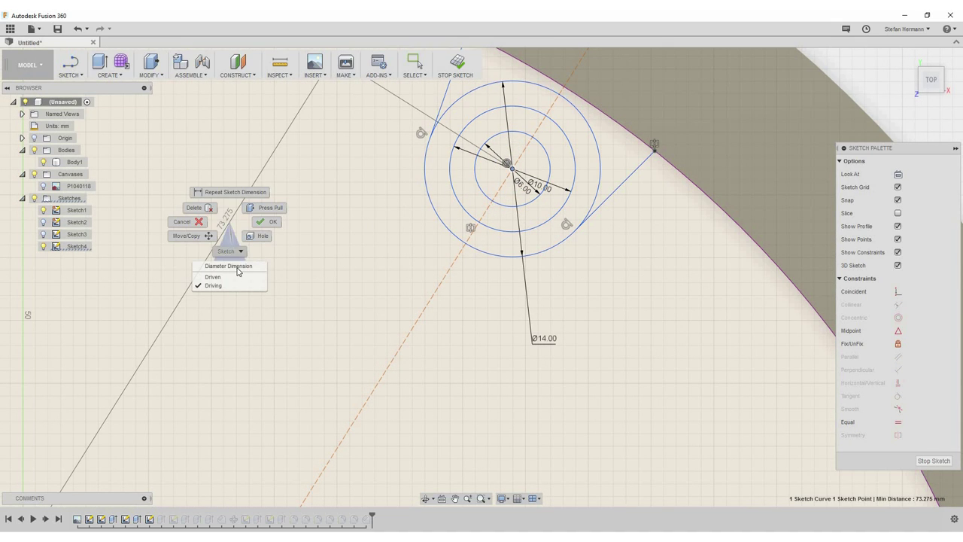
click(237, 266)
scroll(232, 272, up, 2)
scroll(232, 272, down, 3)
scroll(230, 270, down, 3)
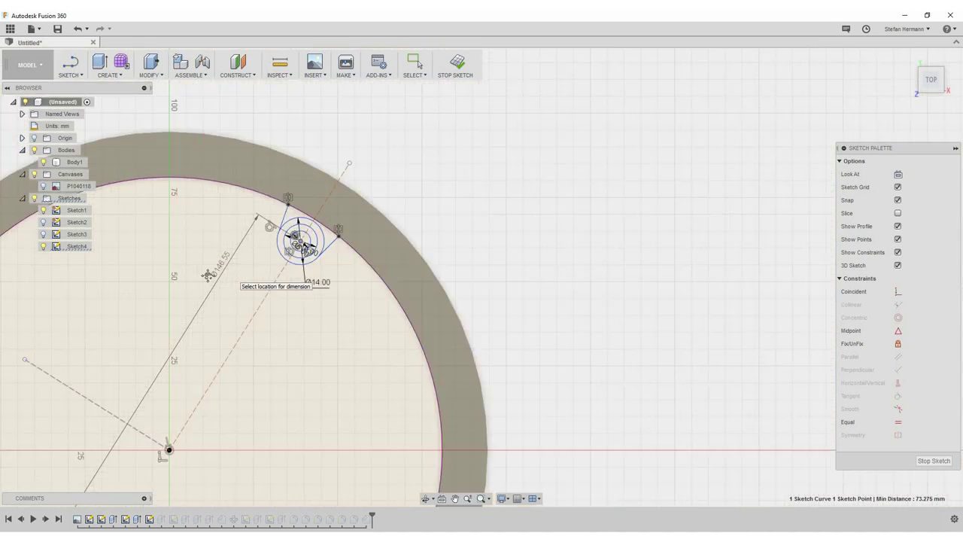
scroll(230, 273, down, 2)
scroll(202, 283, up, 2)
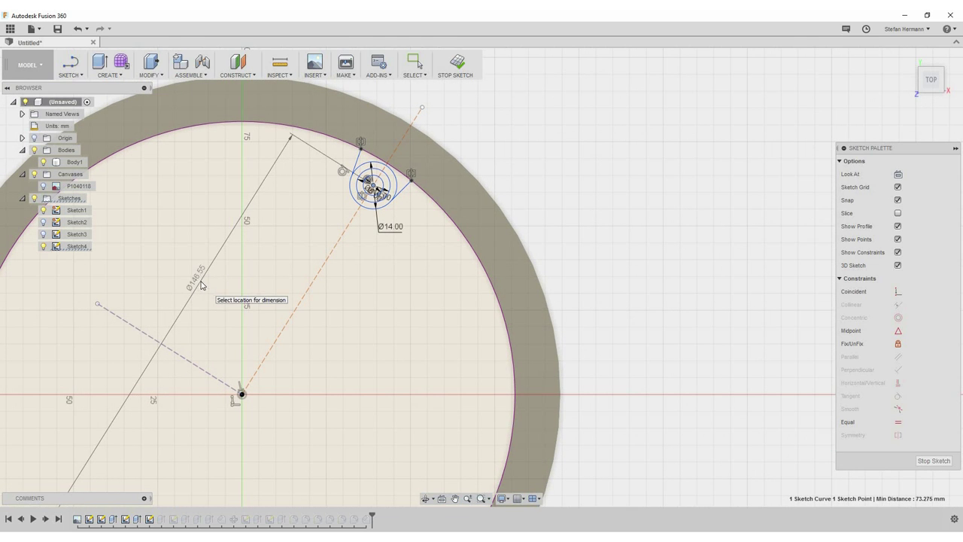
click(201, 281)
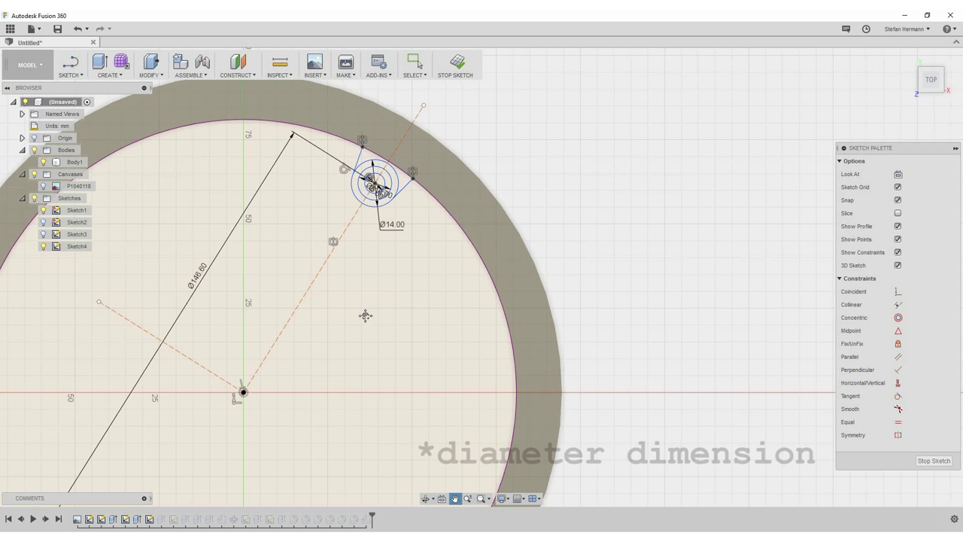
middle_drag(360, 323, 390, 295)
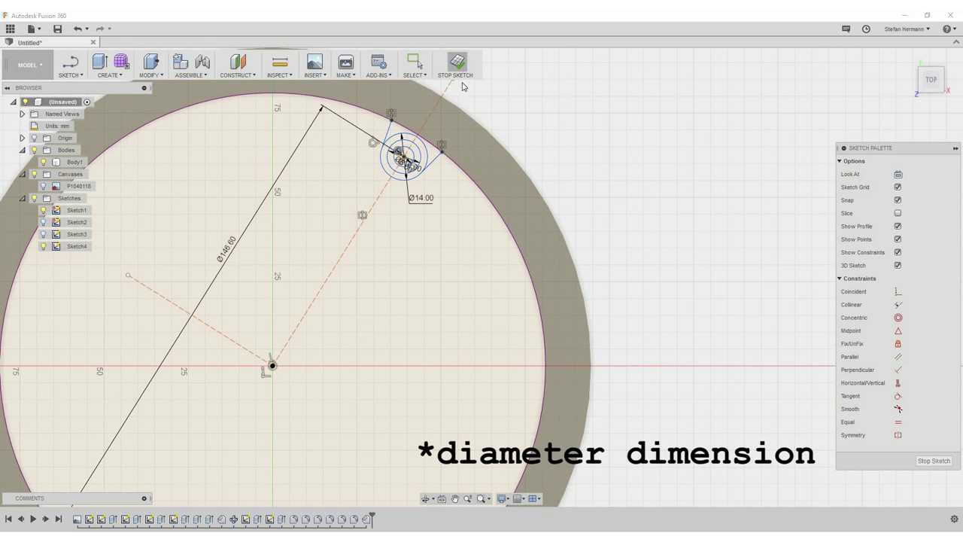
scroll(504, 263, down, 5)
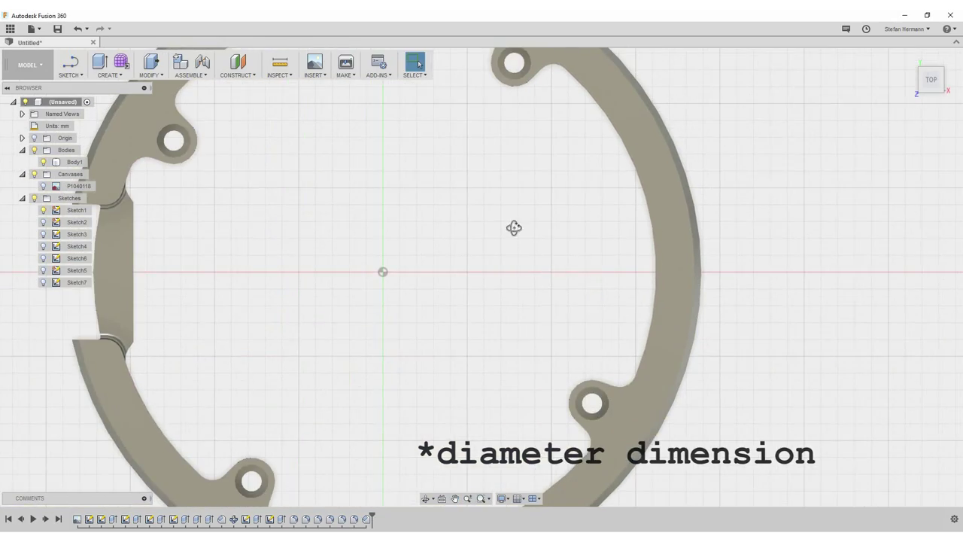
mouse_move(513, 223)
shift+middle_down()
mouse_move(497, 222)
mouse_move(493, 197)
mouse_move(518, 230)
mouse_move(544, 240)
shift+middle_up()
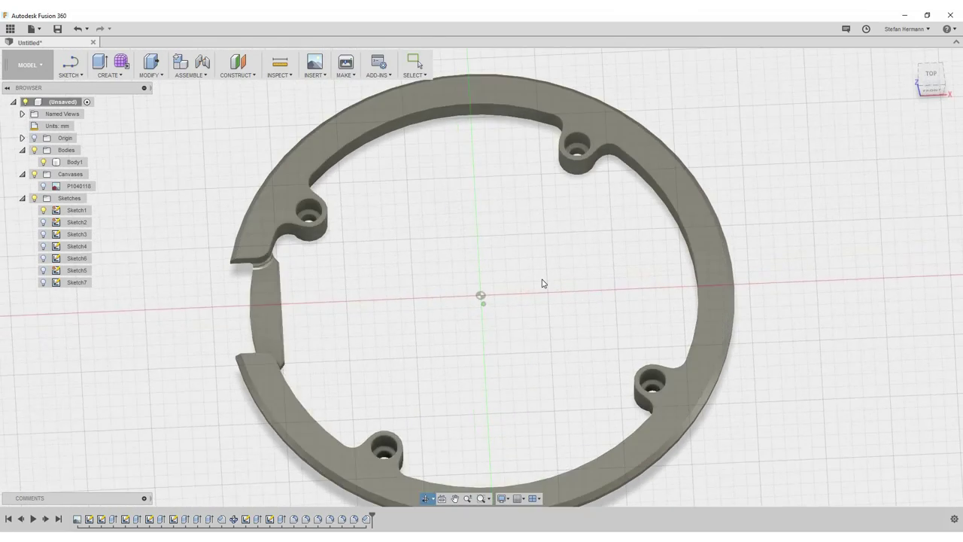